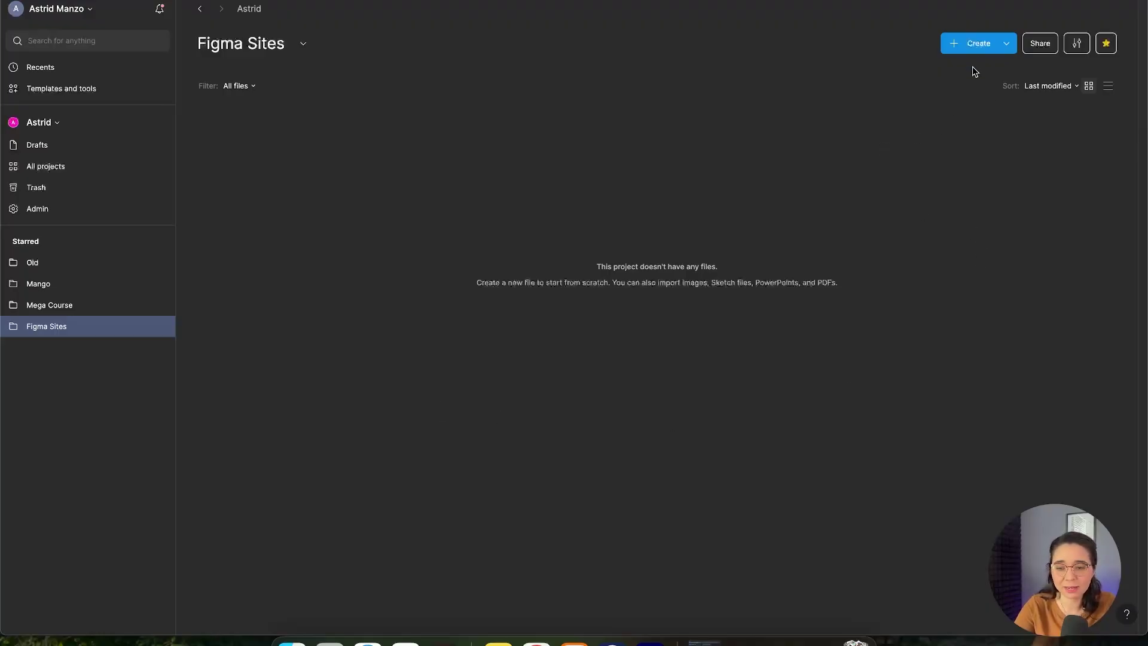
# Step: Create a new Site file and browse website templates like Simple Wedding and Moody Dance Studio
pyautogui.click(954, 47)
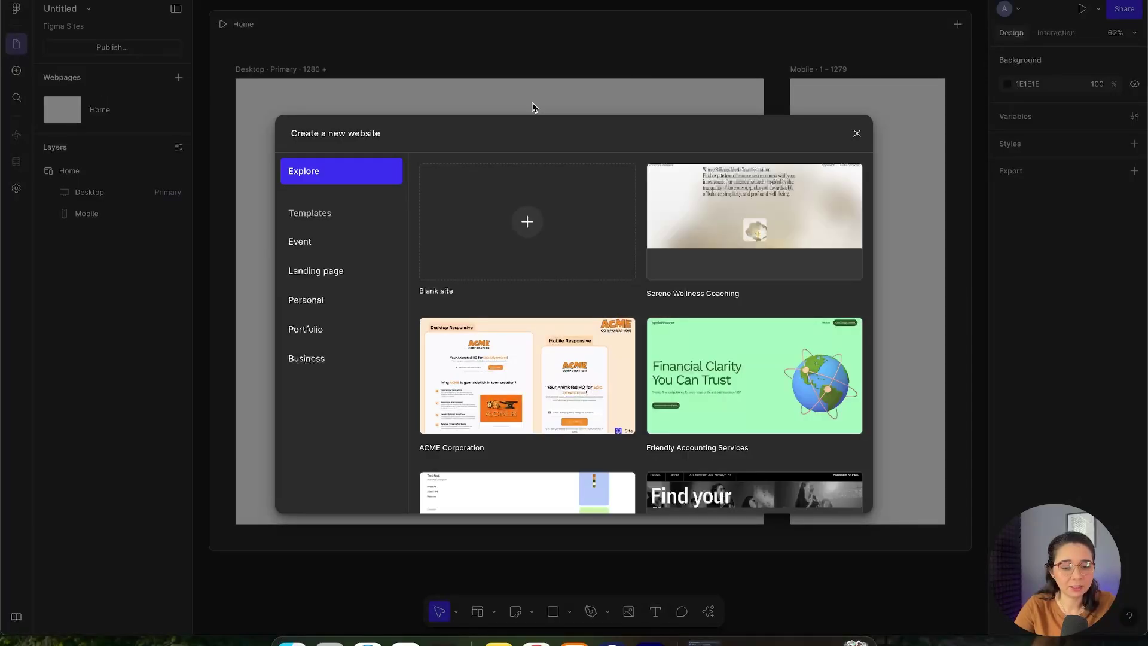
pyautogui.scroll(-10, 625, 258)
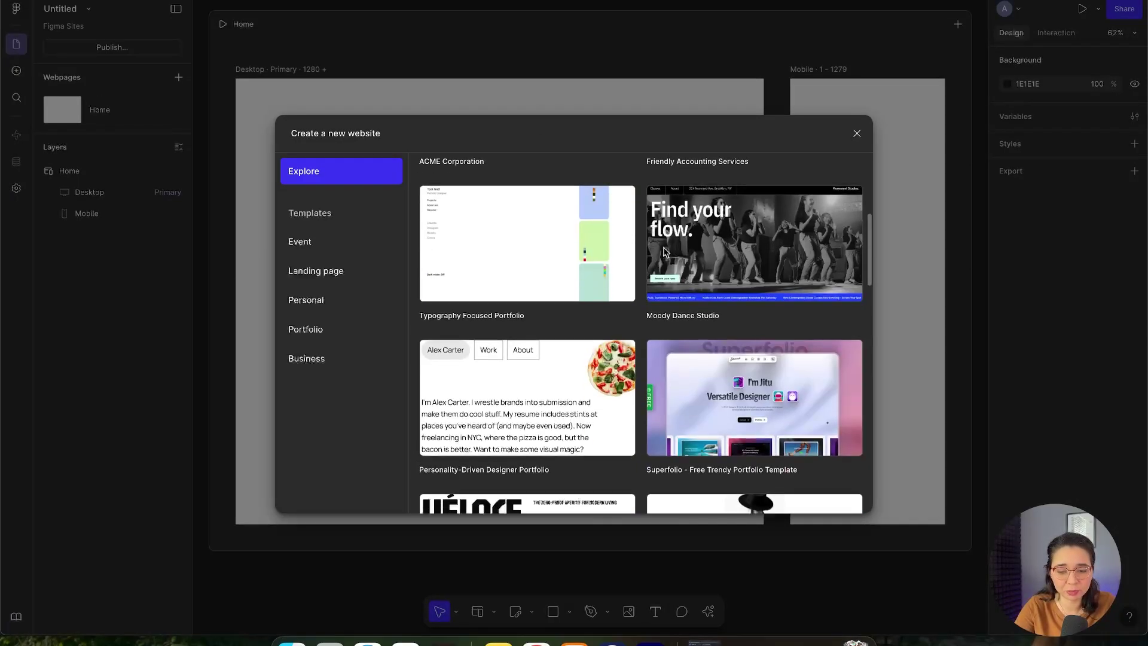
pyautogui.scroll(-15, 626, 255)
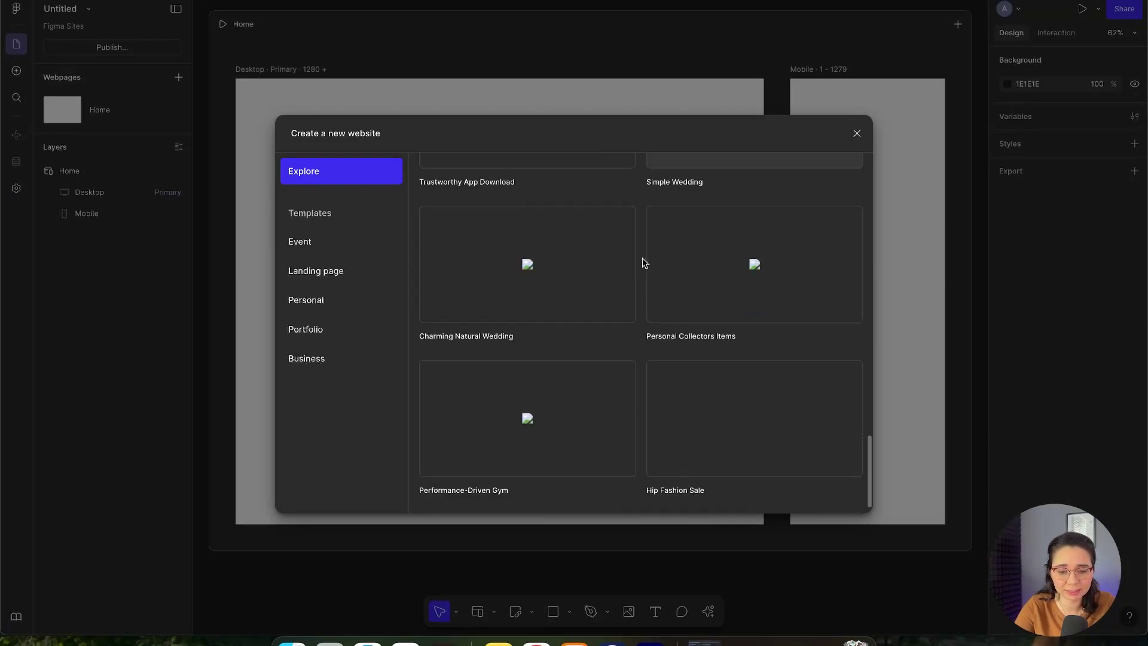
pyautogui.scroll(-15, 642, 263)
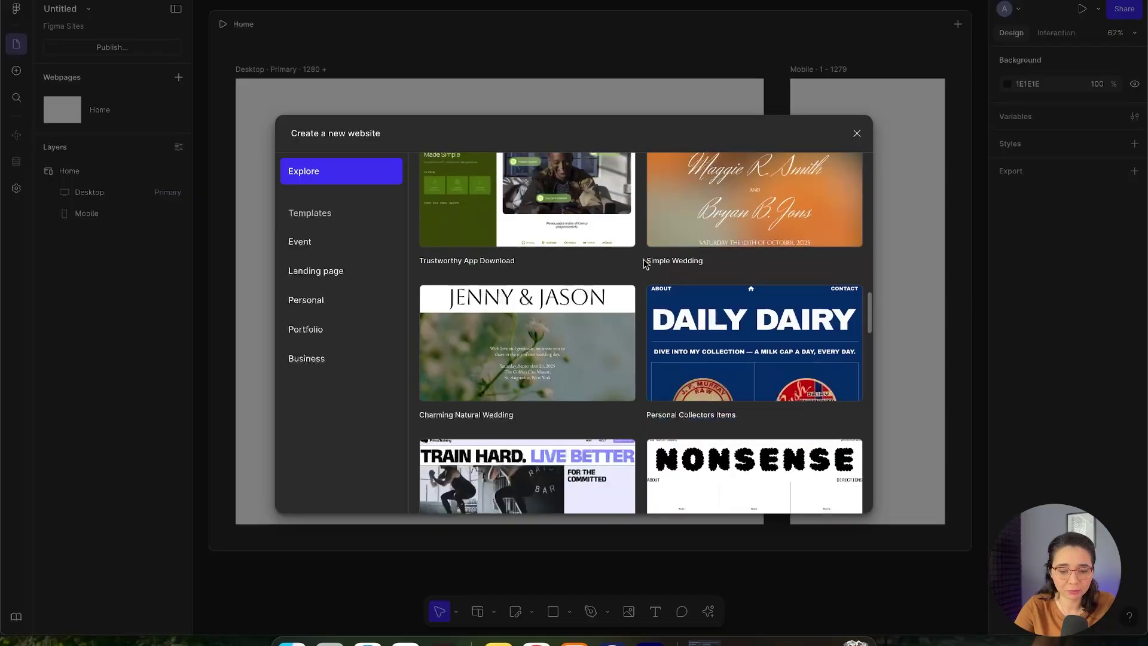
pyautogui.scroll(20, 644, 263)
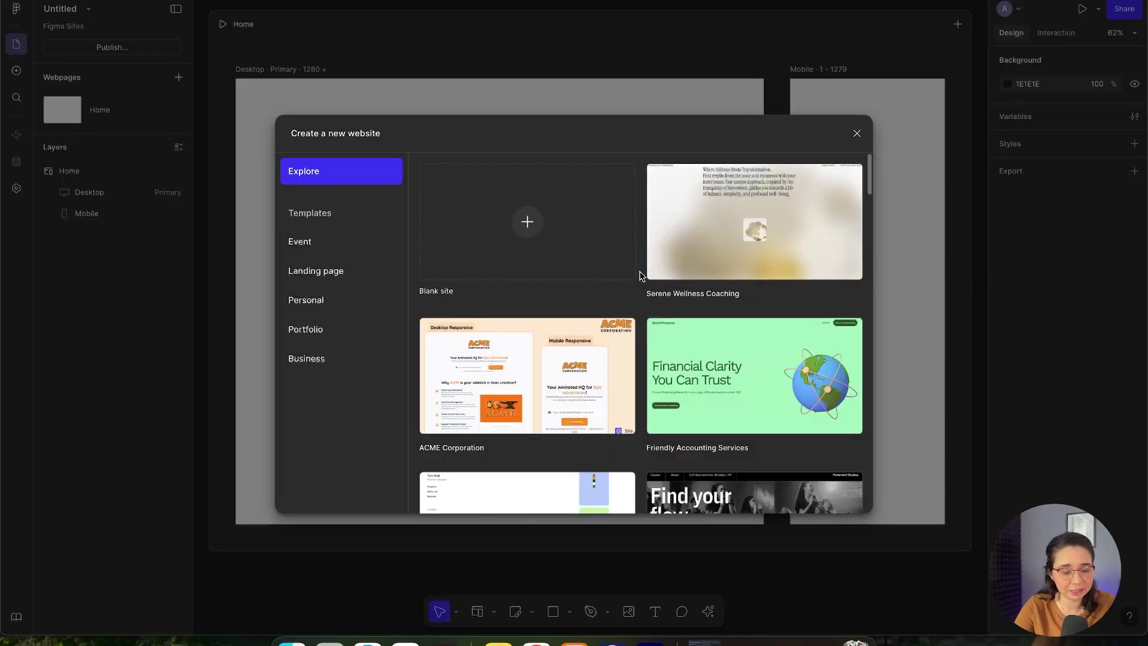
# Step: Start a blank site and inspect its empty Desktop 1280 breakpoint frame
pyautogui.click(528, 222)
pyautogui.scroll(-3, 526, 209)
pyautogui.scroll(1, 882, 219)
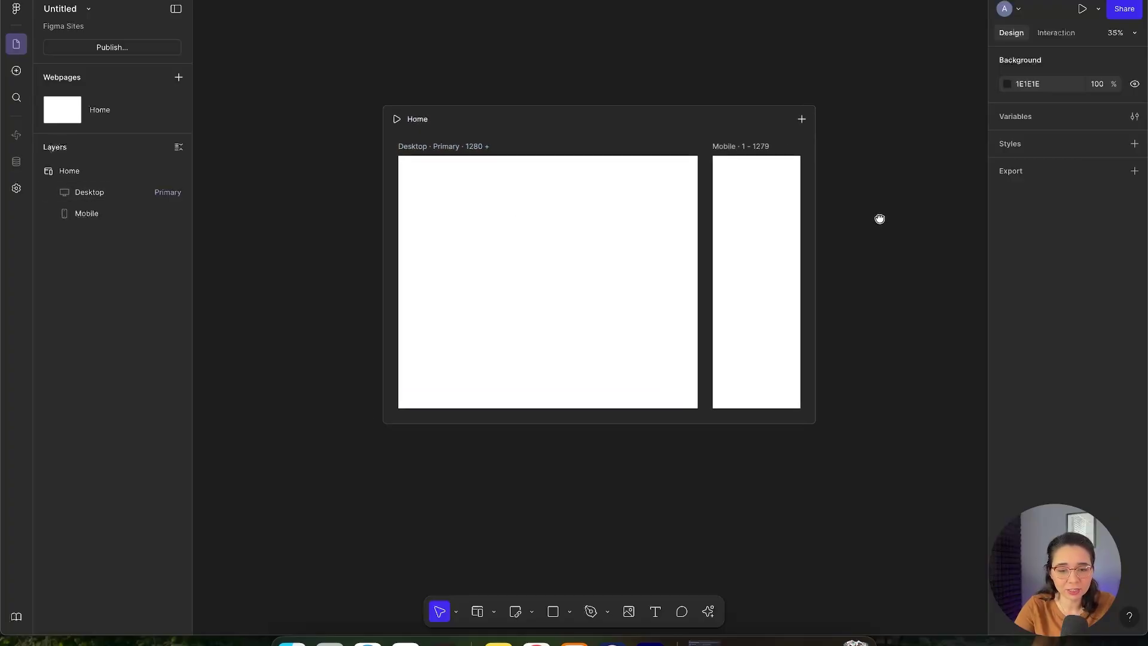
pyautogui.click(611, 220)
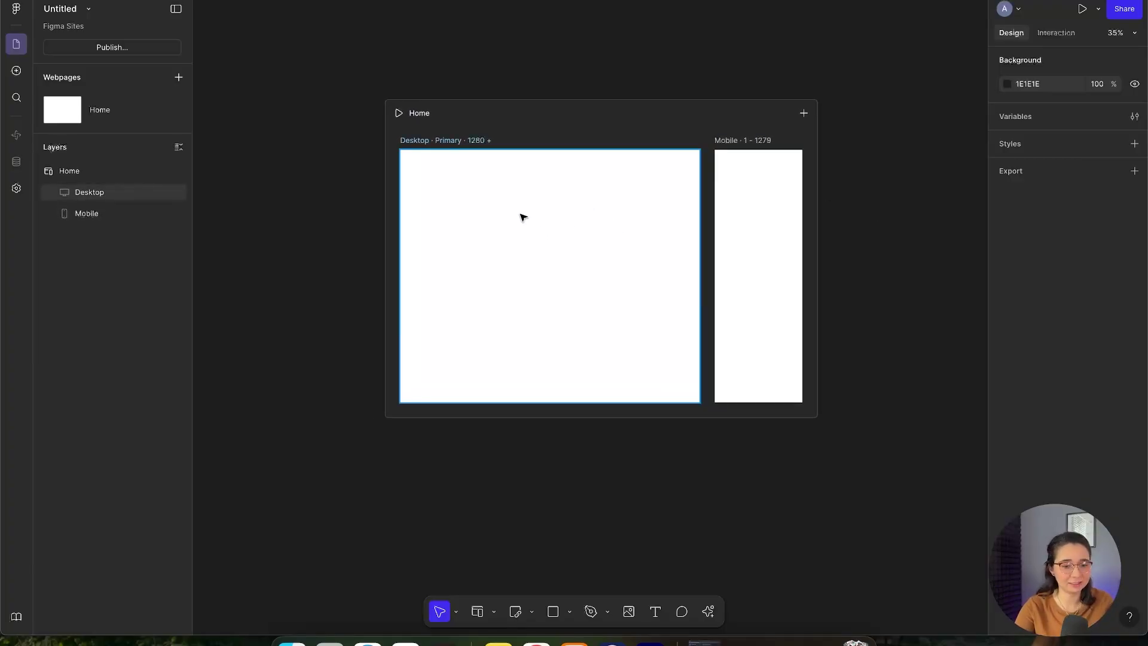
pyautogui.scroll(3, 457, 156)
pyautogui.click(592, 122)
pyautogui.hscroll(3, 541, 114)
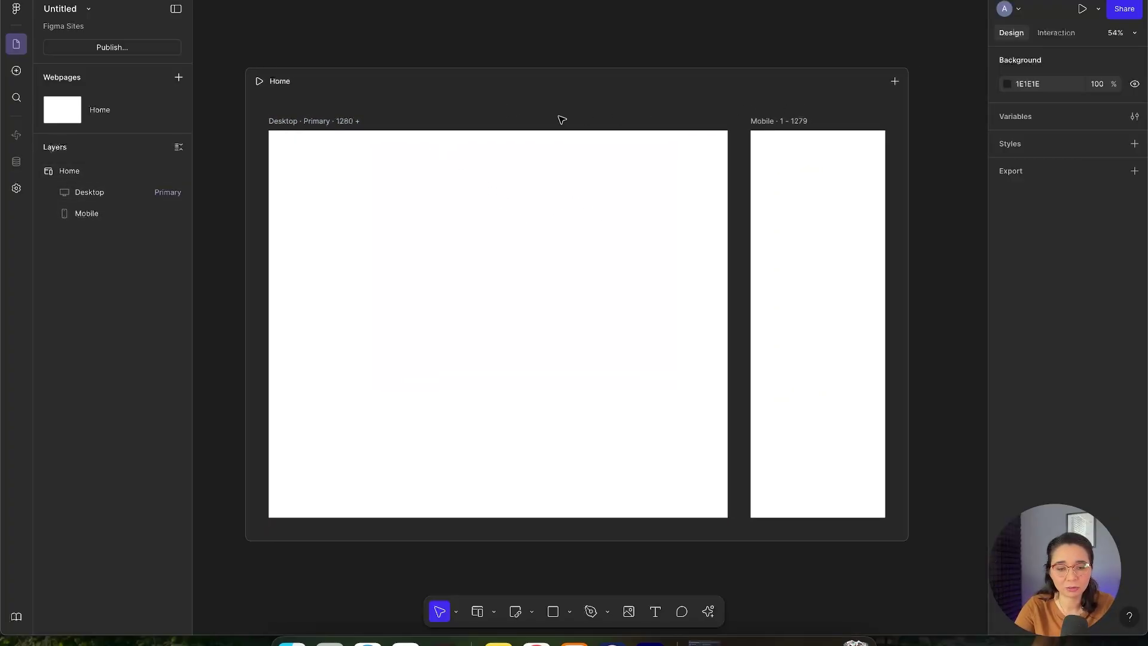
# Step: Look at the Custom breakpoint option for the Home page, then close it without adding one
pyautogui.click(866, 95)
pyautogui.click(894, 80)
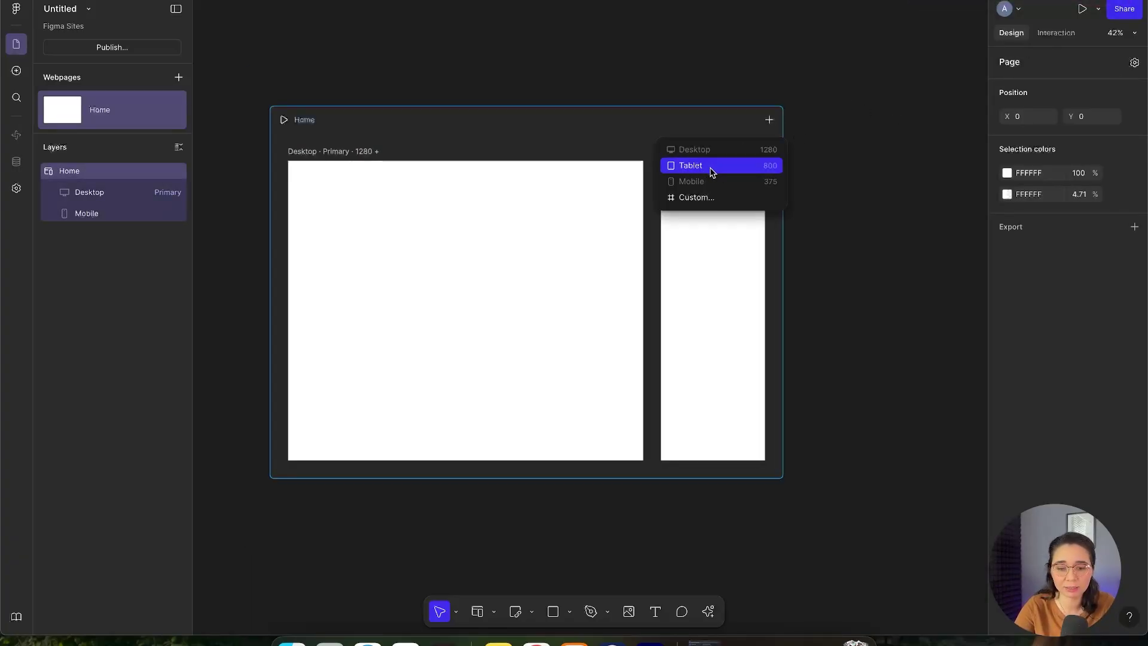
pyautogui.click(712, 197)
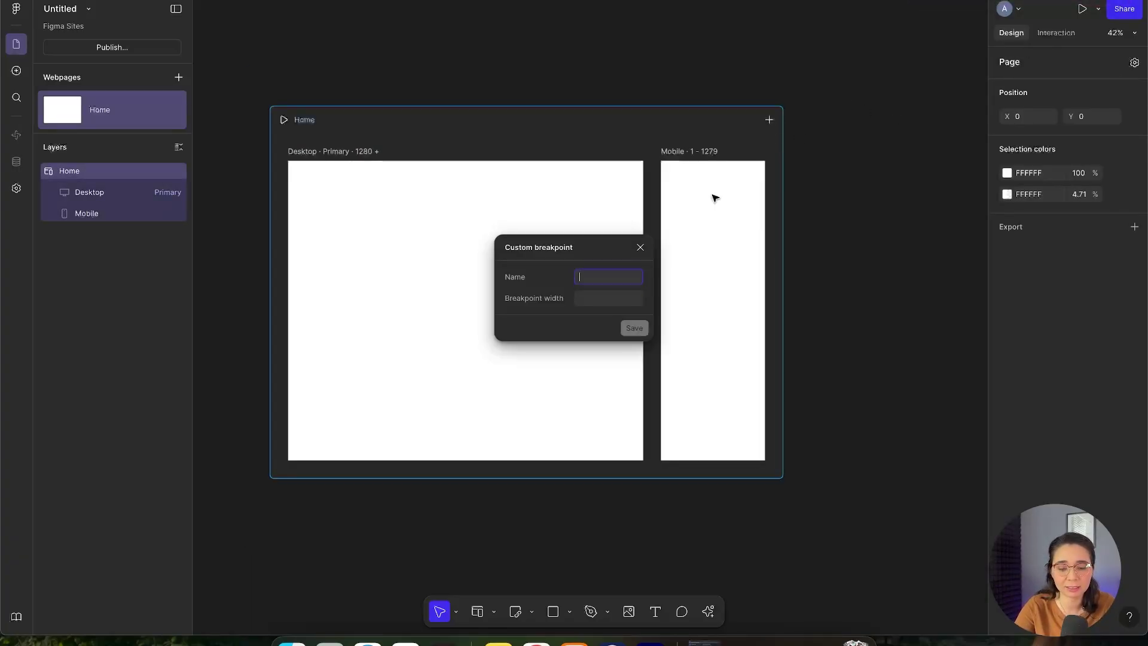
pyautogui.click(641, 247)
pyautogui.click(292, 122)
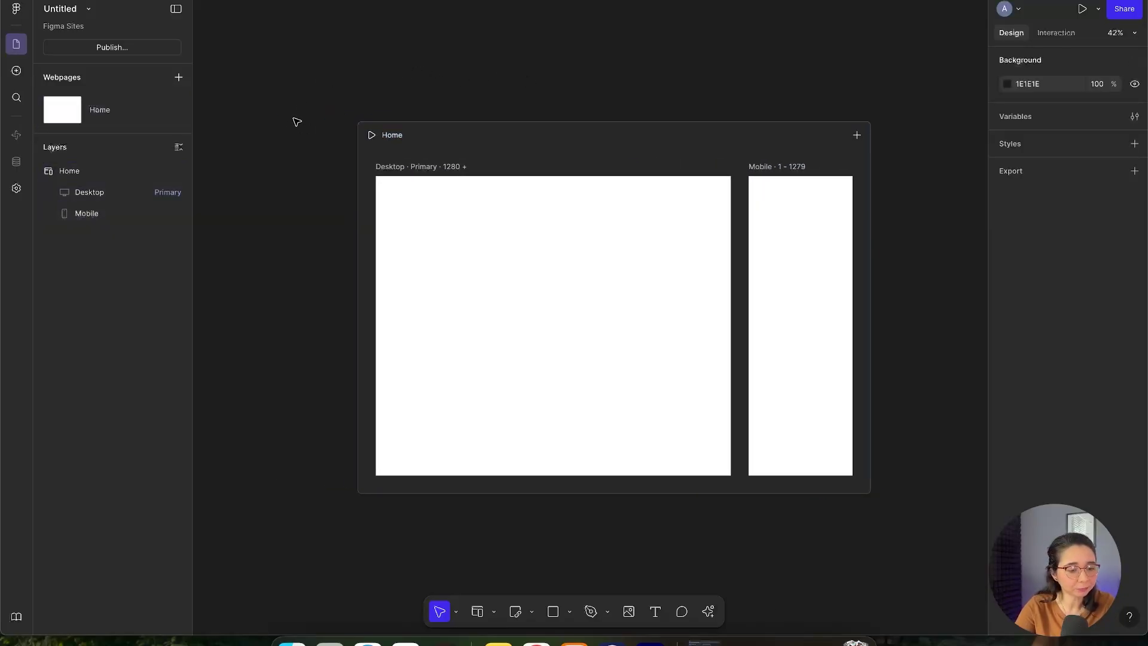
# Step: Open the Insert library and preview the Pages, Features and Heroes block categories
pyautogui.click(16, 71)
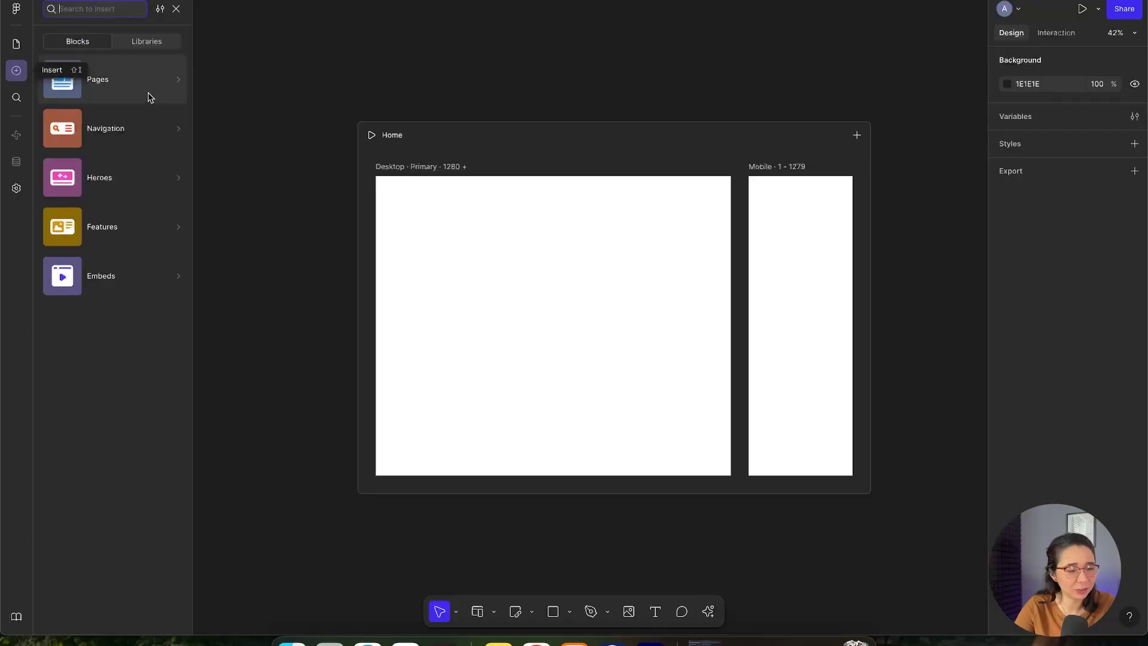
pyautogui.moveTo(120, 172)
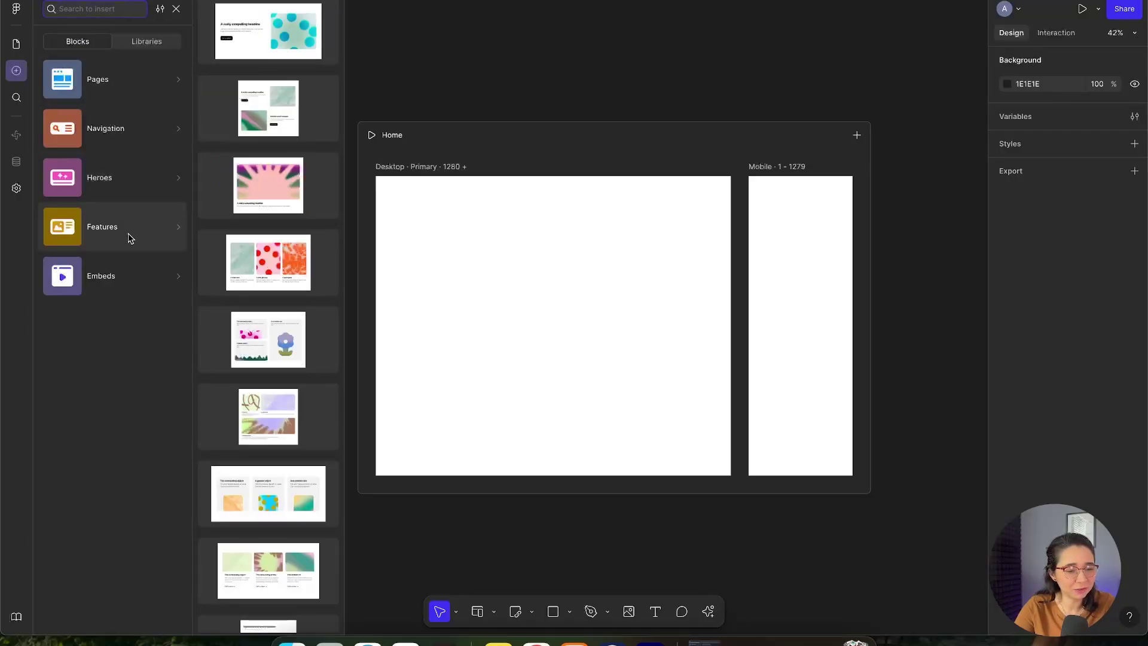
pyautogui.moveTo(143, 278)
pyautogui.moveTo(136, 77)
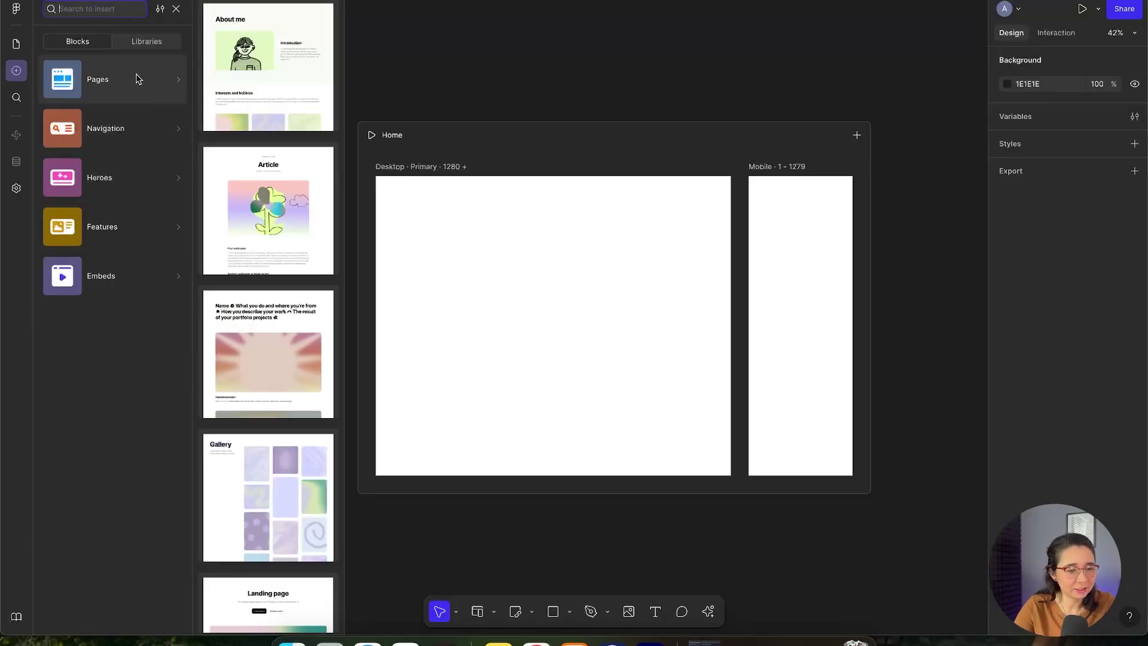
# Step: Browse the Embeds and Navigation block designs in the library
pyautogui.scroll(-3, 275, 160)
pyautogui.scroll(-5, 276, 160)
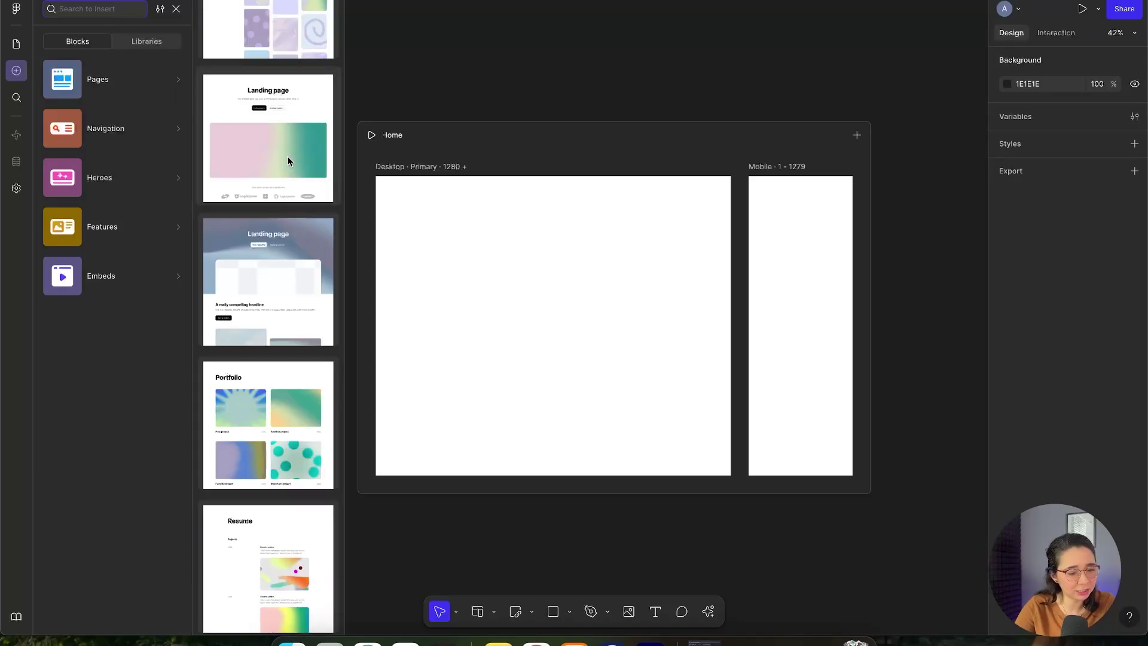
pyautogui.scroll(8, 285, 156)
pyautogui.scroll(-8, 284, 157)
pyautogui.scroll(-1, 284, 159)
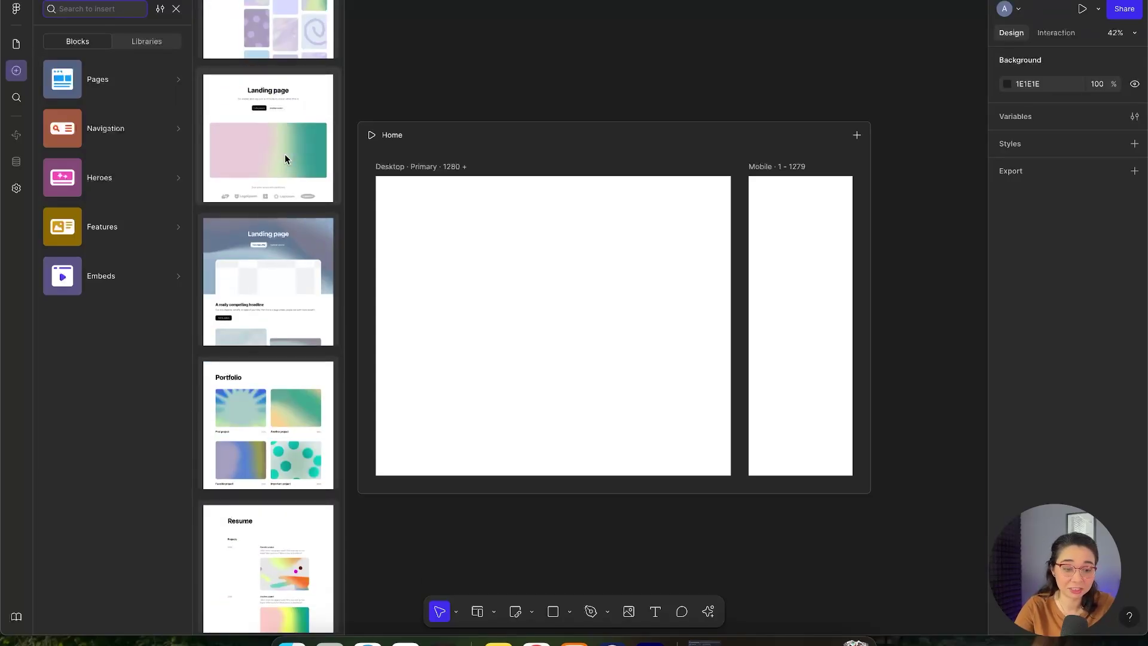
pyautogui.scroll(10, 280, 247)
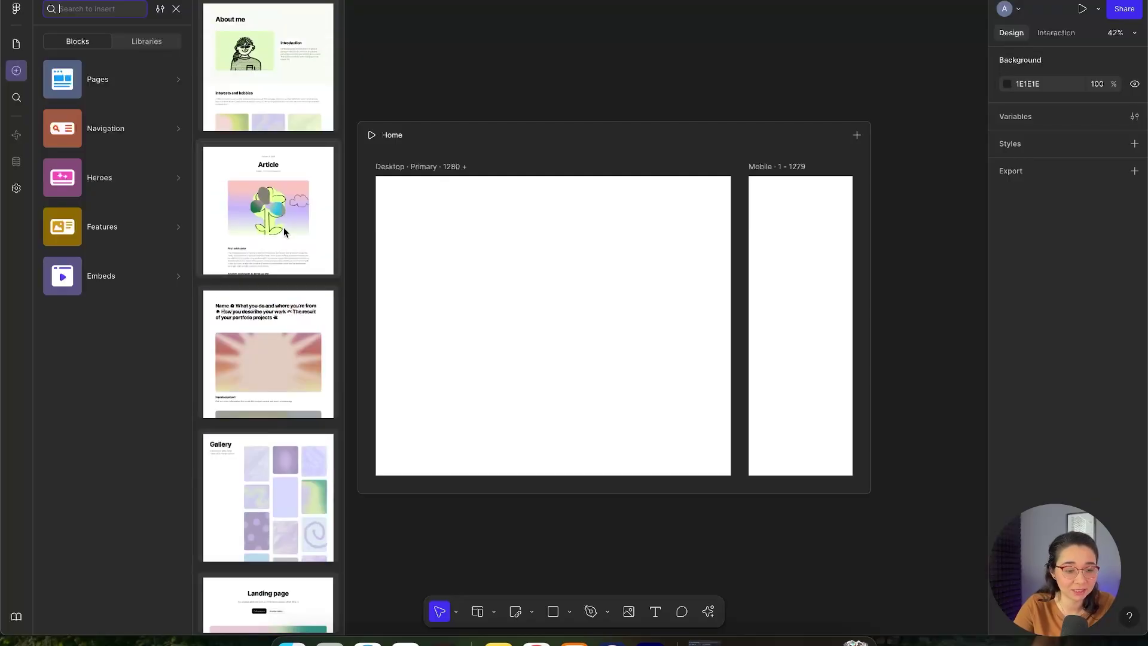
pyautogui.scroll(-10, 282, 198)
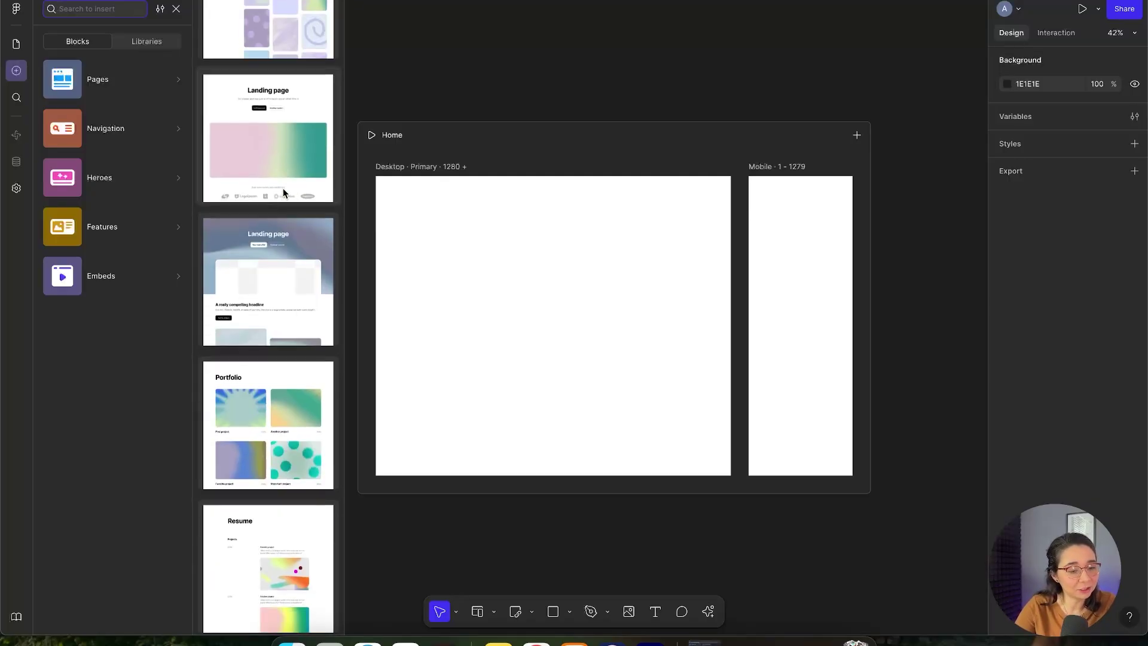
pyautogui.moveTo(102, 115)
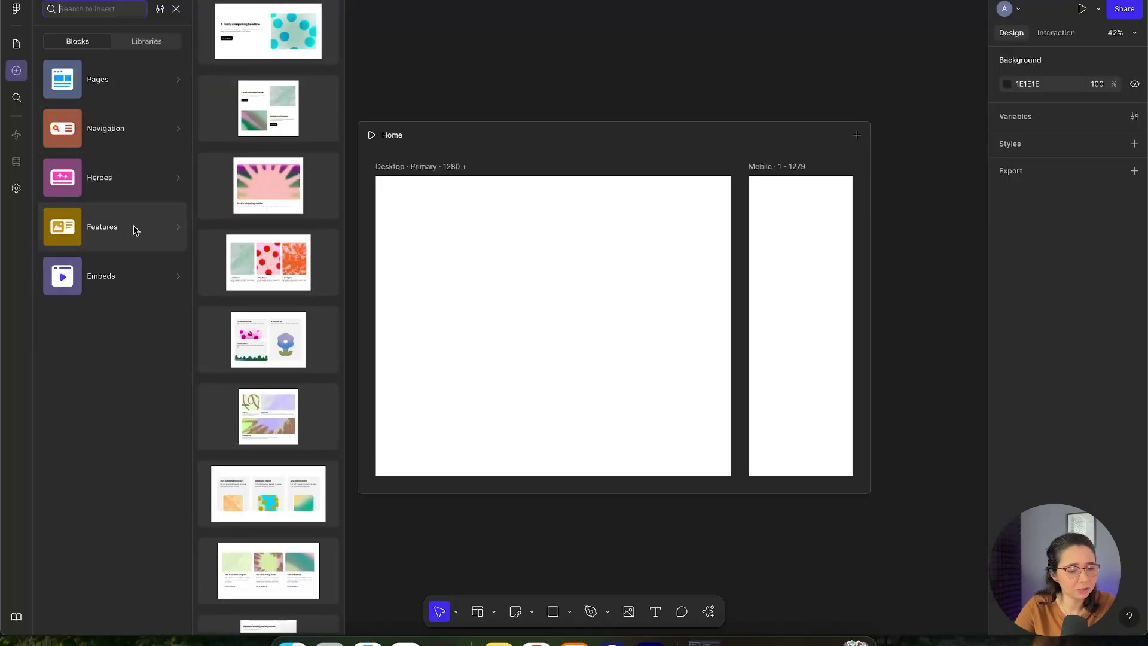
pyautogui.scroll(-10, 263, 269)
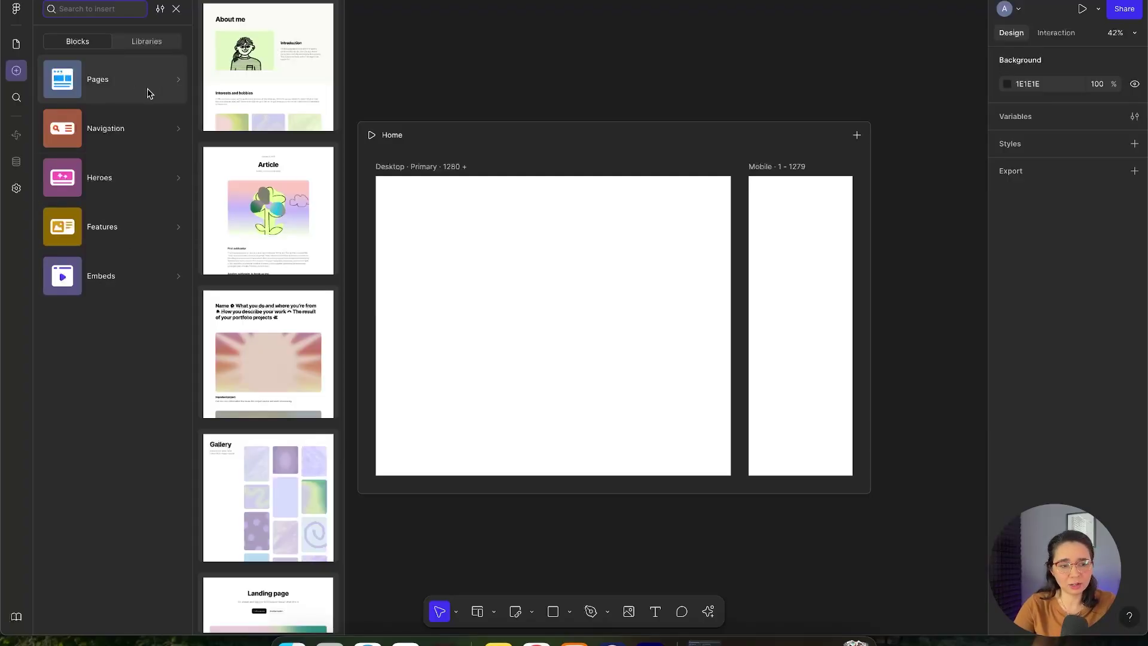
pyautogui.moveTo(141, 133)
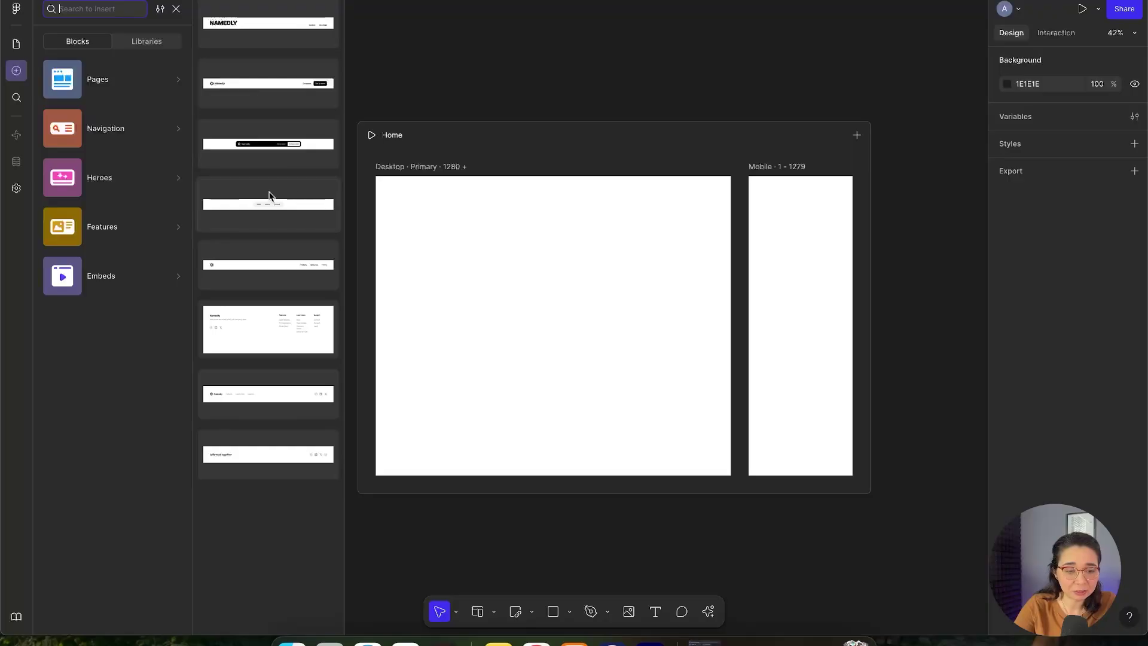
# Step: Insert a navigation bar with Products, Resources and Pricing links into both breakpoints
pyautogui.click(272, 263)
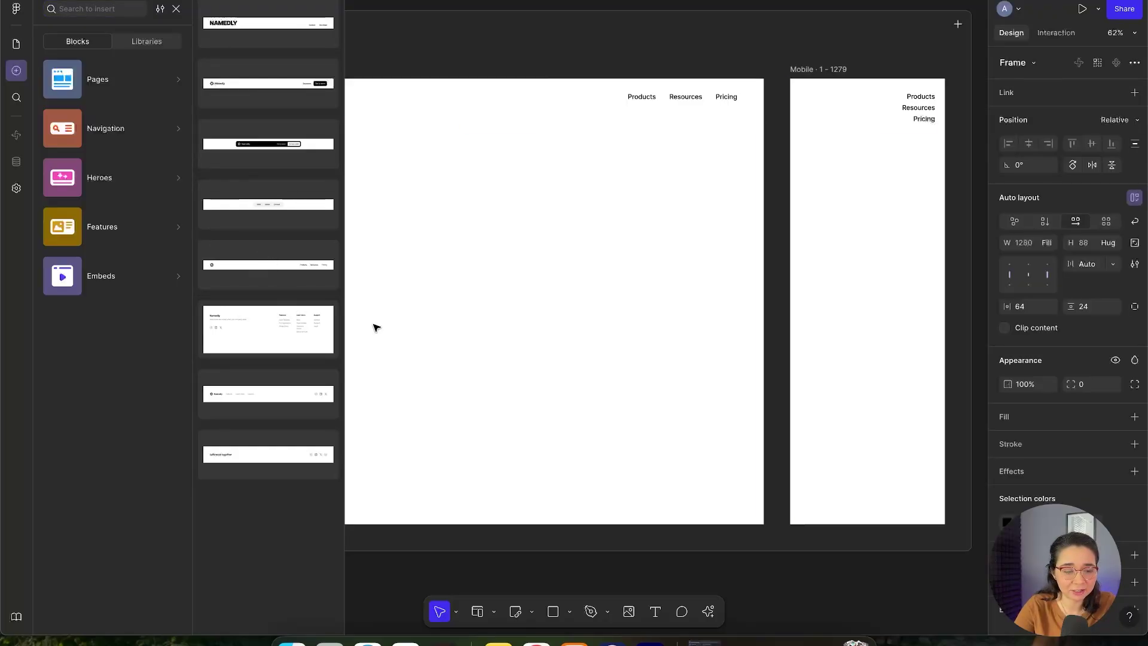
pyautogui.scroll(-2, 612, 213)
pyautogui.scroll(6, 741, 138)
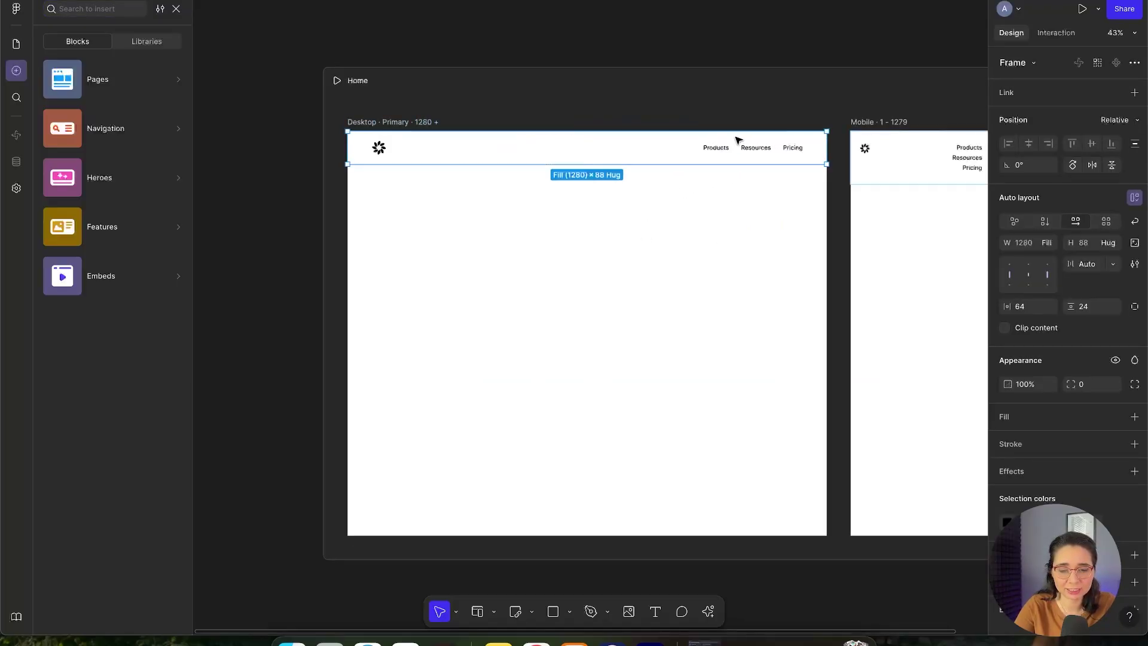
pyautogui.scroll(5, 873, 185)
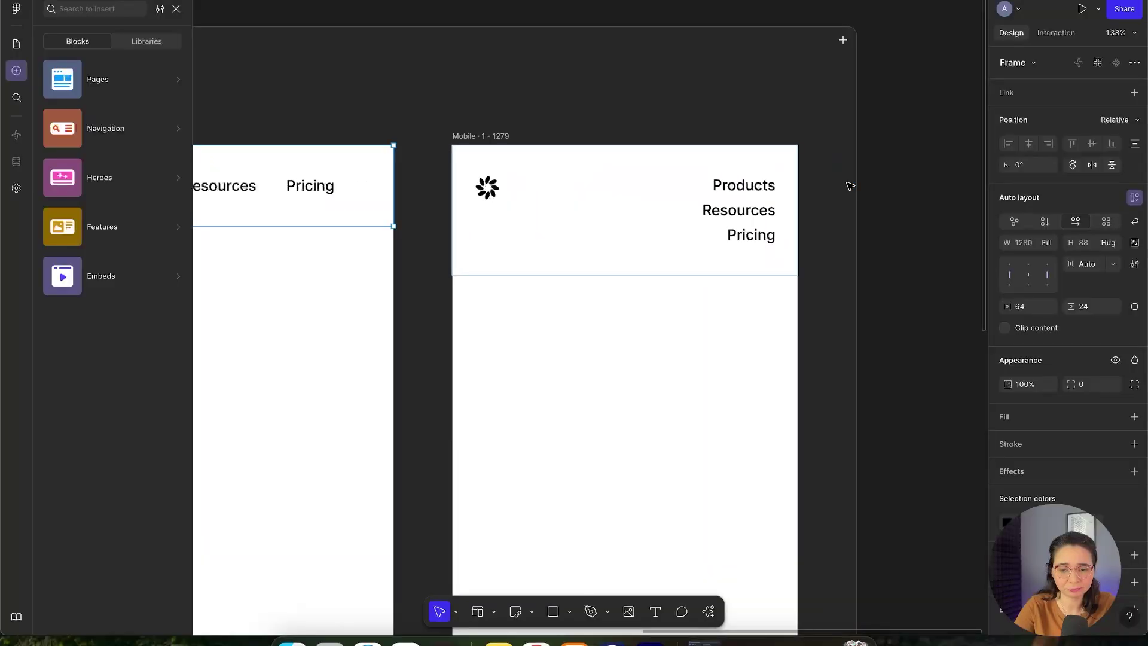
pyautogui.click(715, 215)
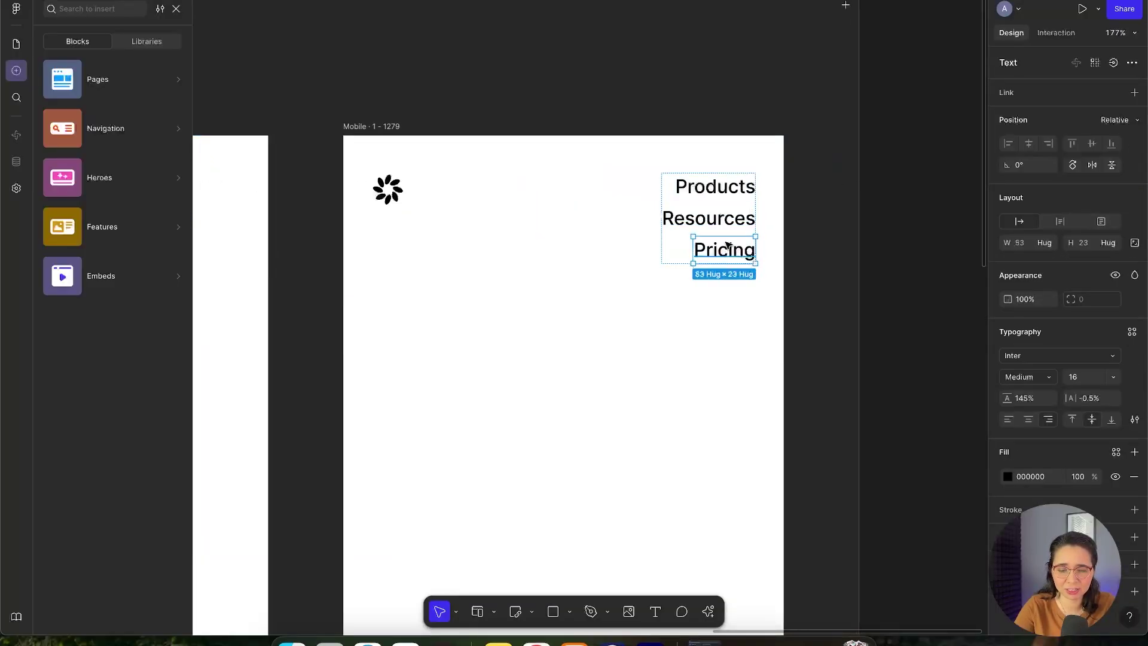
pyautogui.press('Escape')
pyautogui.click(866, 184)
pyautogui.hotkey('shift', '1')
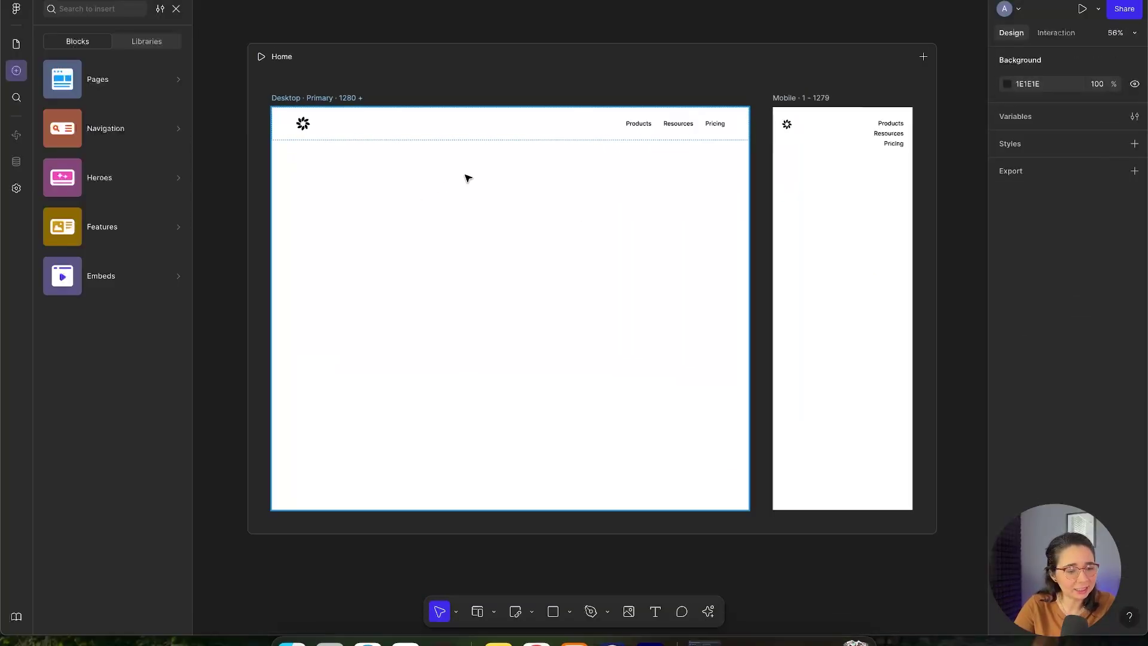
# Step: Add the footer block to both Desktop and Mobile breakpoints
pyautogui.click(141, 127)
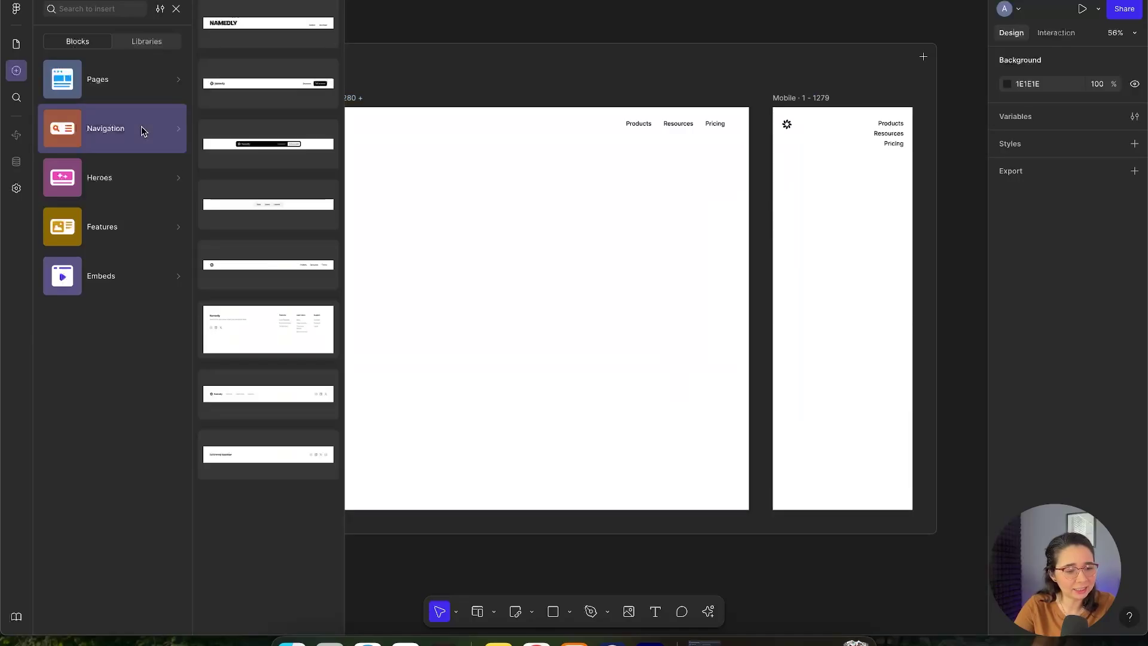
pyautogui.click(266, 328)
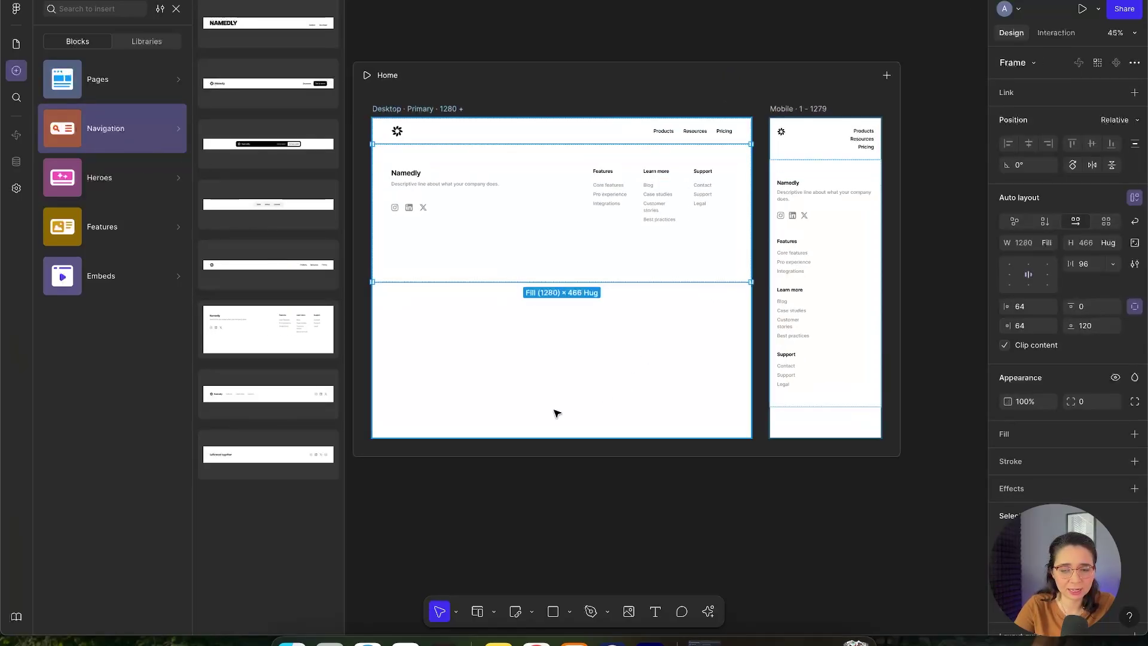
pyautogui.click(556, 410)
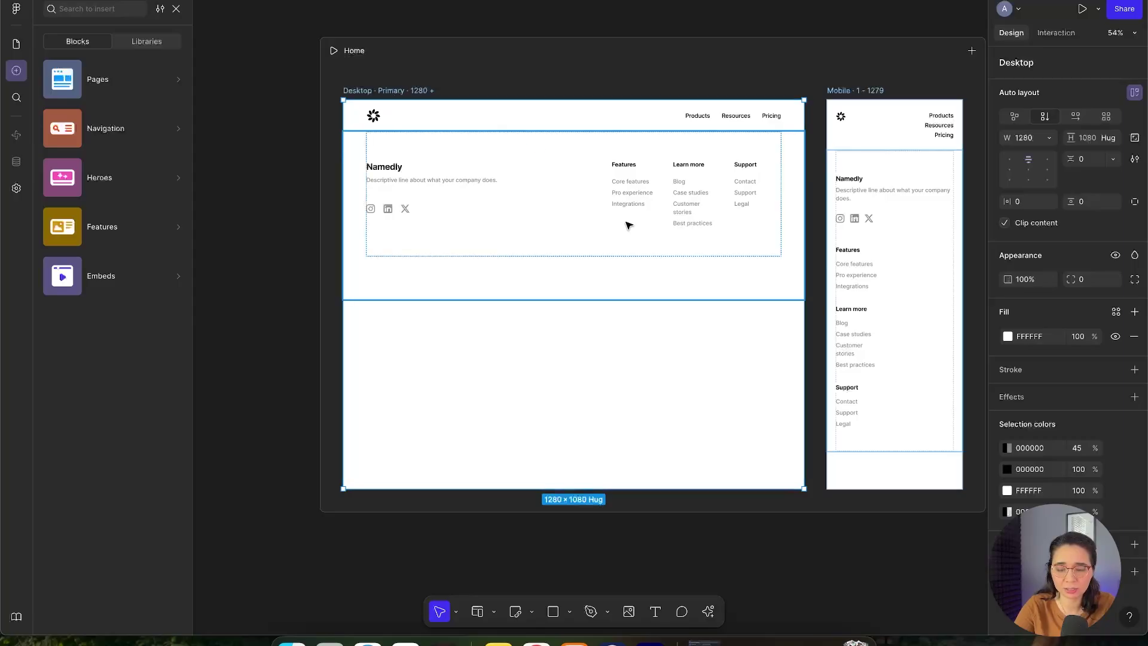
pyautogui.click(271, 289)
pyautogui.click(466, 116)
pyautogui.press('Escape')
# Step: Insert the soft gradient hero block and move it above the footer
pyautogui.click(137, 130)
pyautogui.click(150, 177)
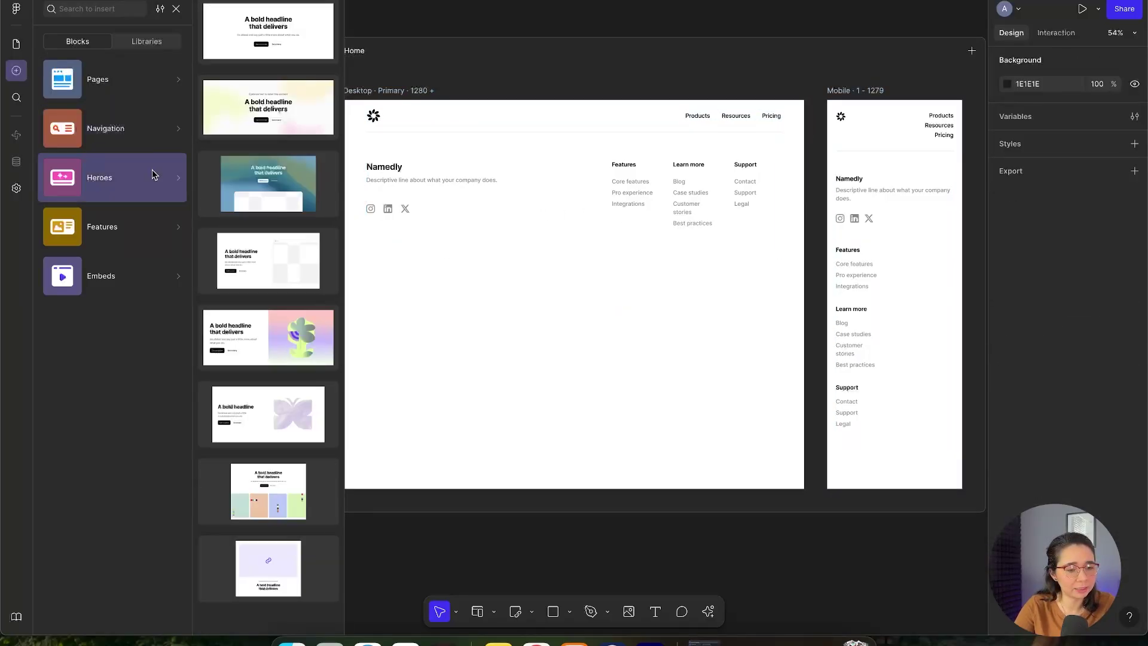
pyautogui.click(284, 111)
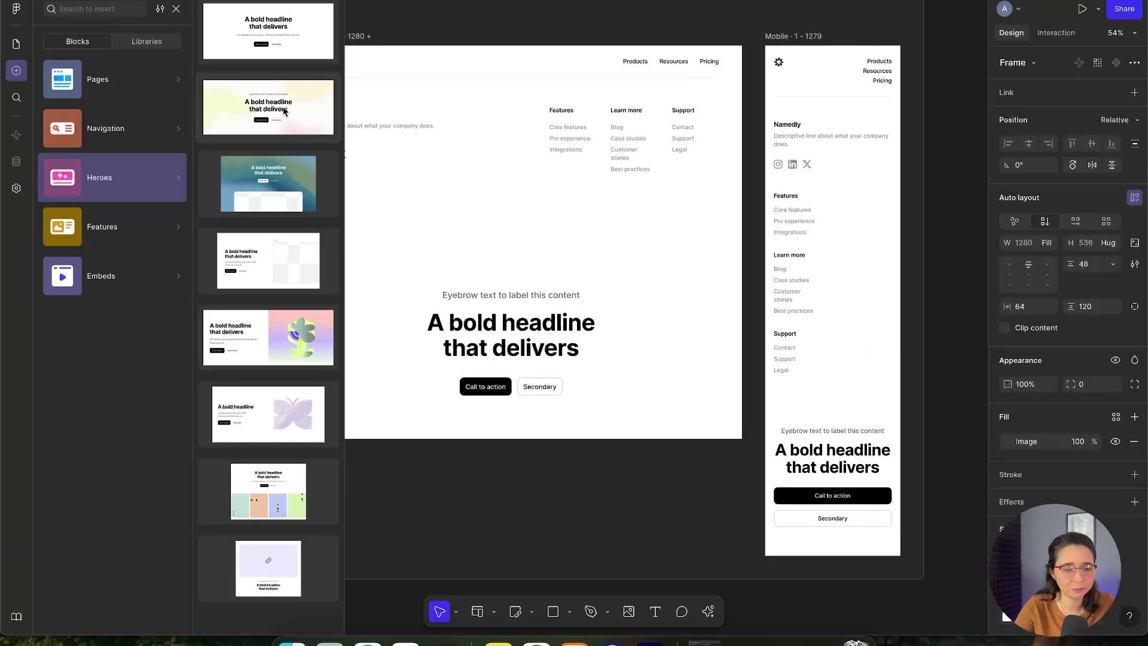
pyautogui.press('Up')
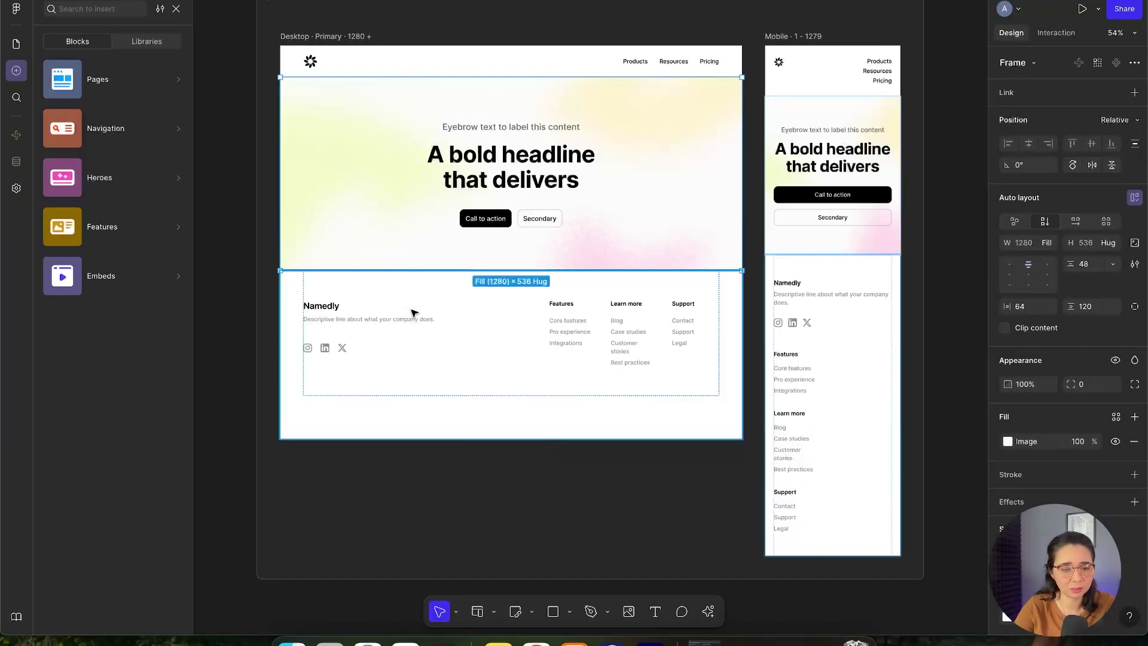
pyautogui.click(233, 215)
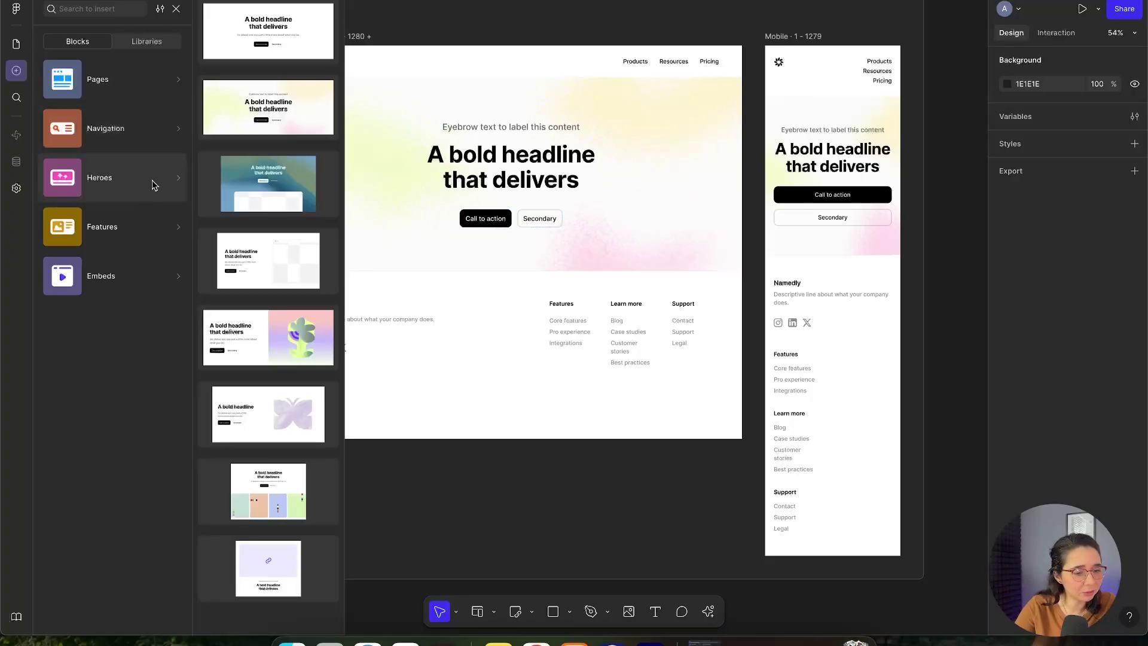
pyautogui.moveTo(130, 242)
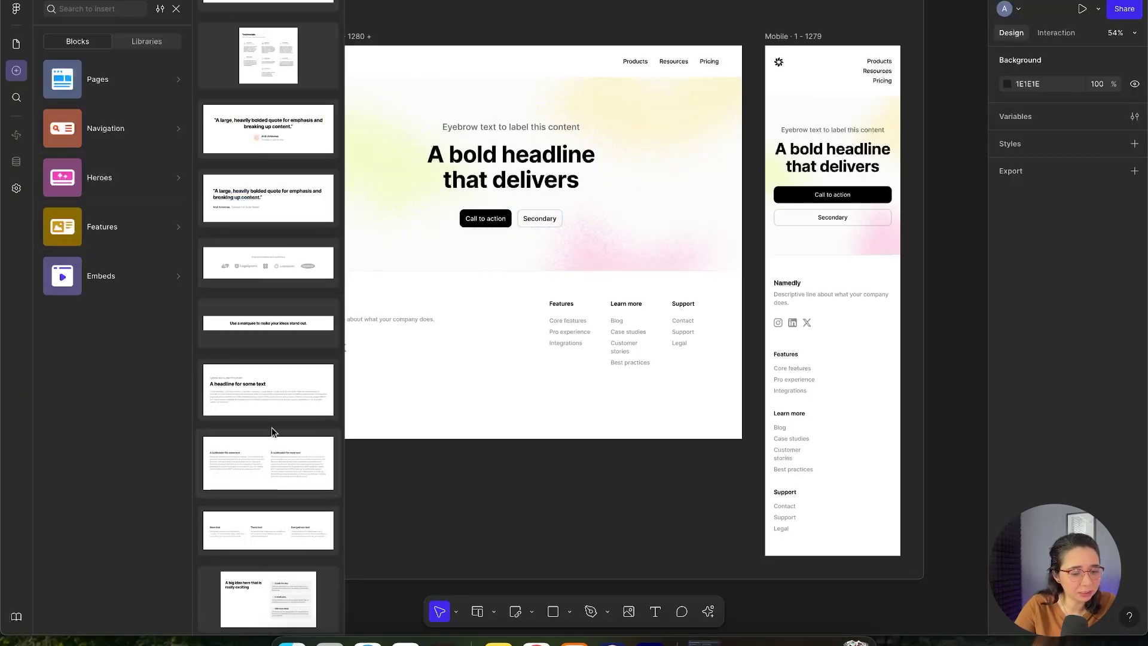
# Step: Place the 'A headline for some text' block above the footer, followed by a three-card Features block
pyautogui.click(264, 391)
pyautogui.moveTo(556, 359); pyautogui.dragTo(568, 225)
pyautogui.moveTo(135, 127)
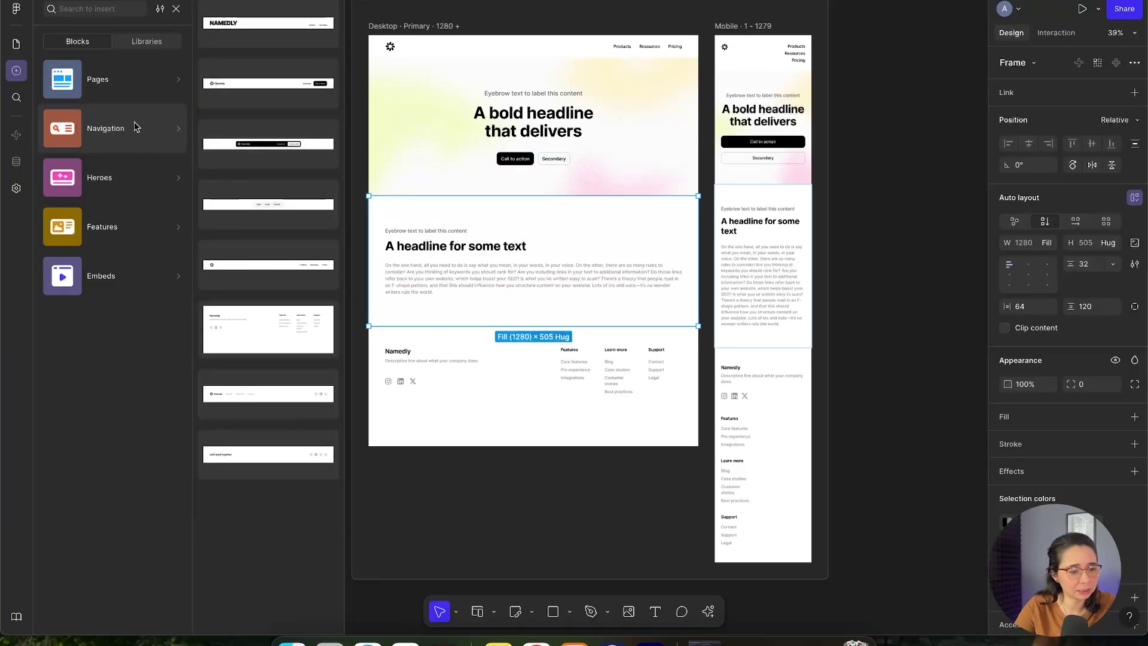
pyautogui.moveTo(133, 175)
pyautogui.moveTo(133, 226)
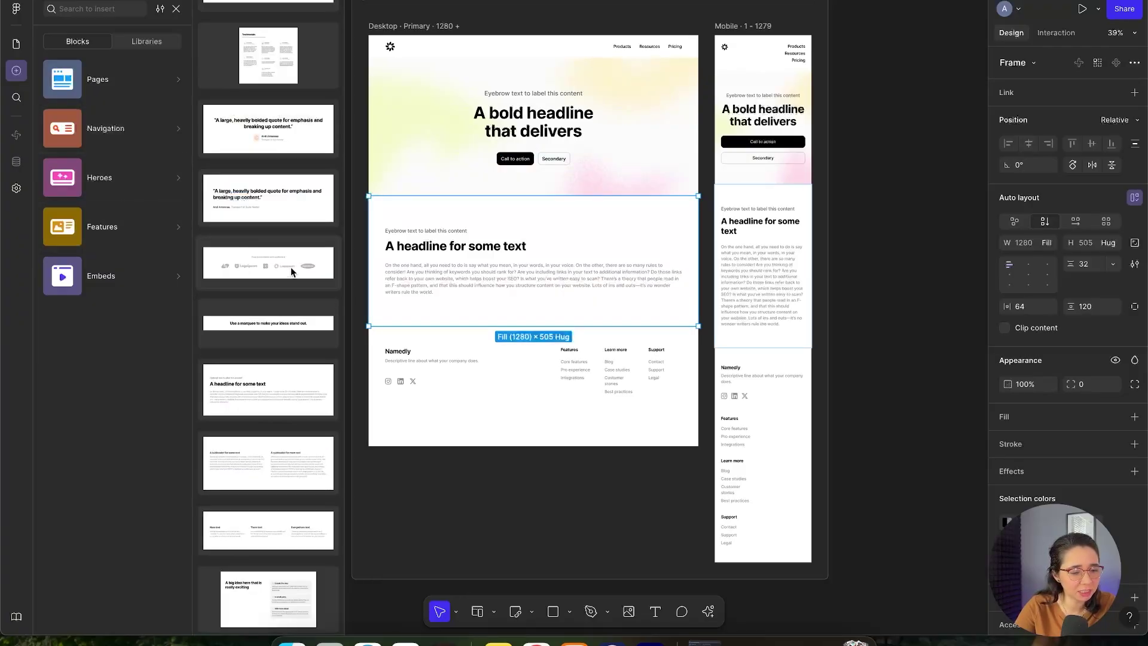
pyautogui.scroll(-8, 291, 269)
pyautogui.scroll(5, 291, 263)
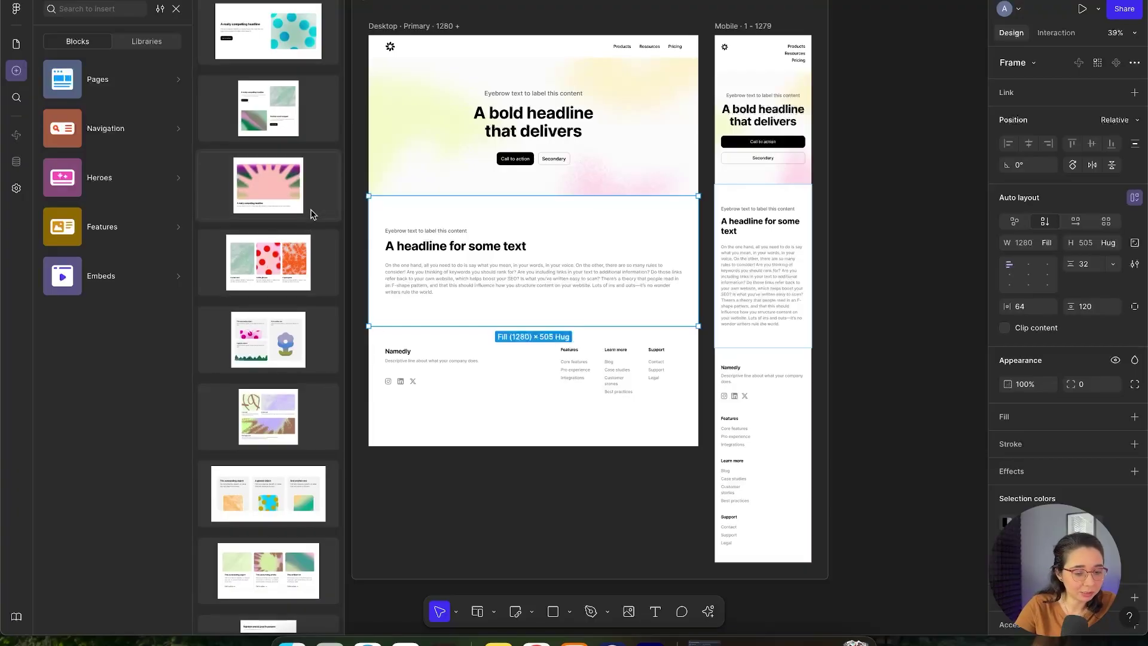
pyautogui.scroll(-1, 274, 425)
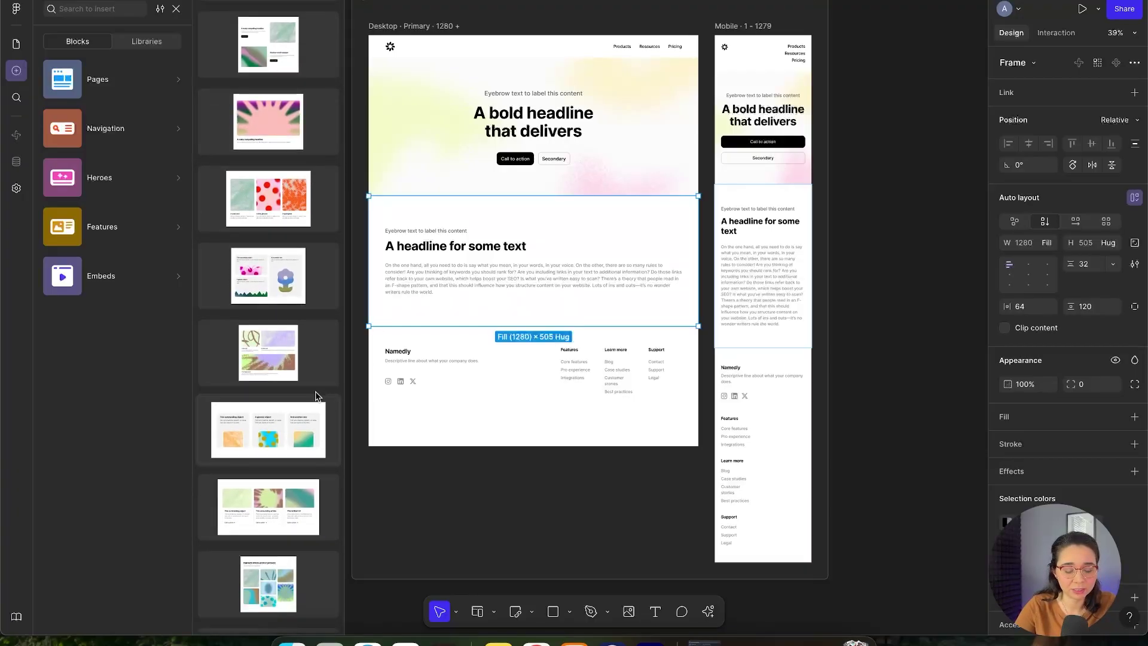
pyautogui.click(252, 407)
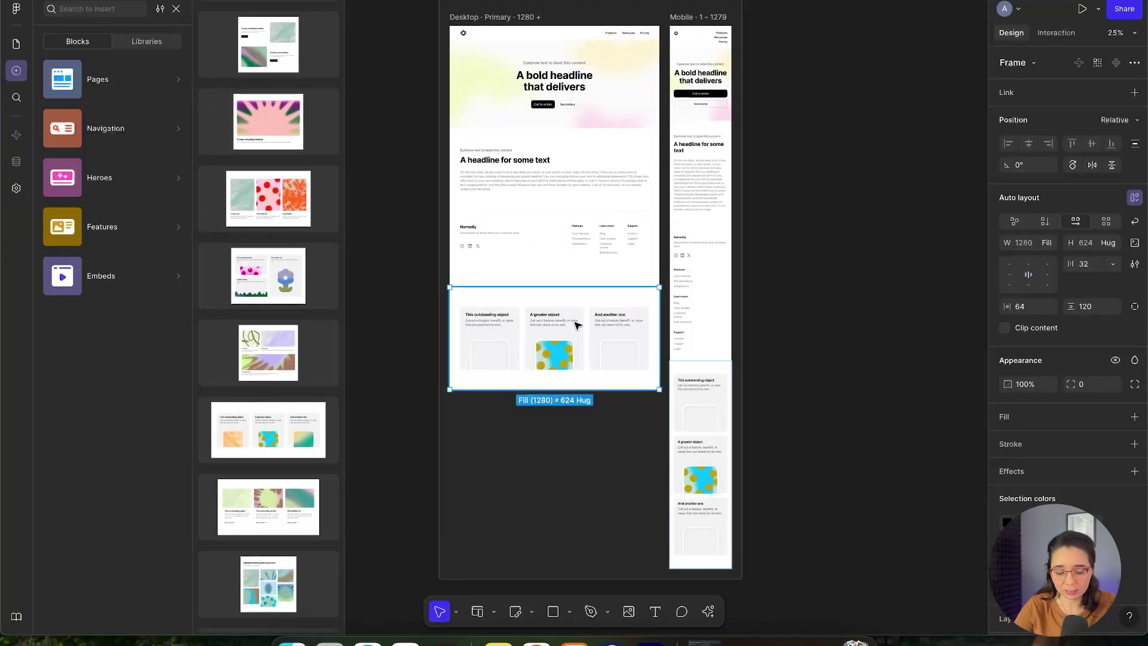
pyautogui.scroll(5, 475, 269)
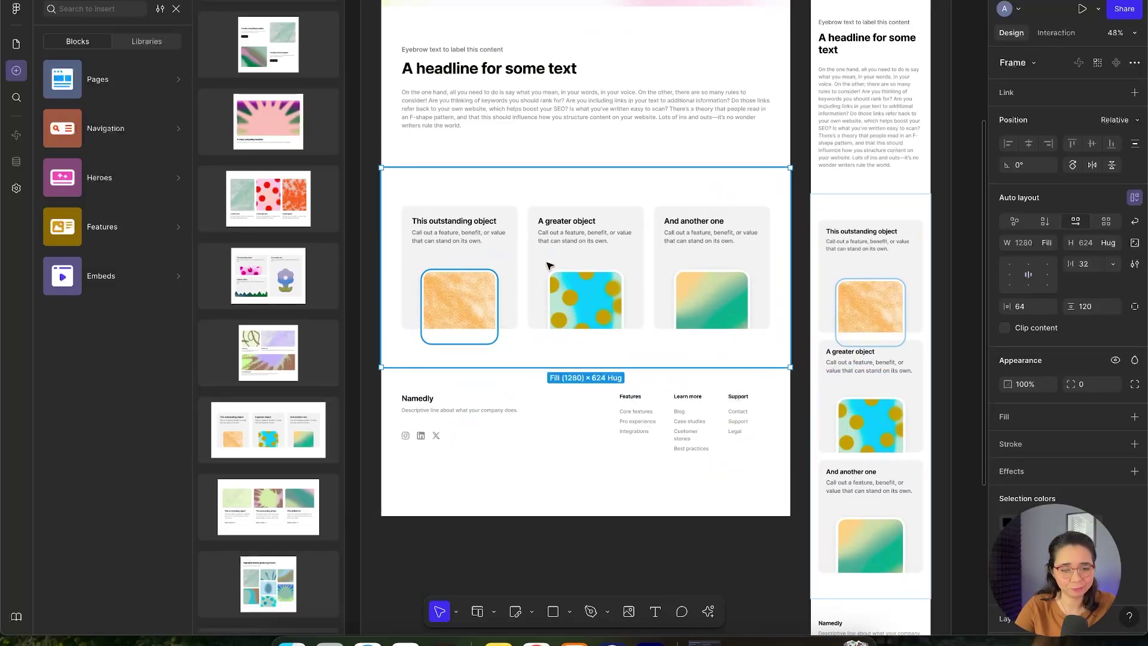
pyautogui.scroll(-2, 790, 261)
pyautogui.click(400, 256)
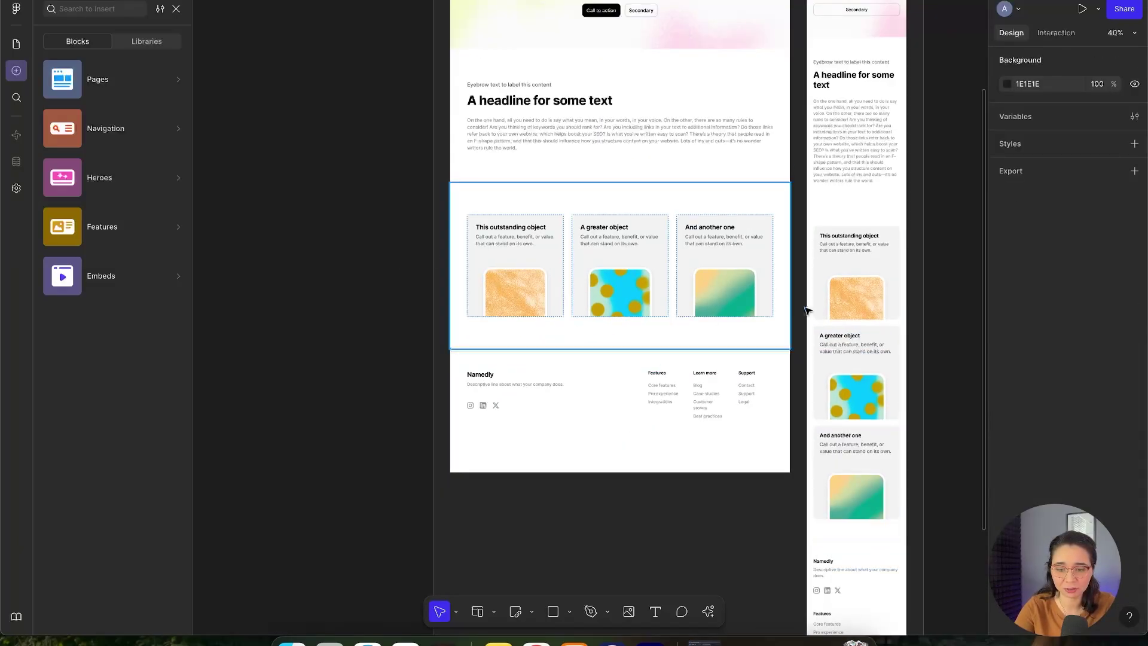
pyautogui.scroll(2, 371, 320)
pyautogui.hscroll(3, 290, 289)
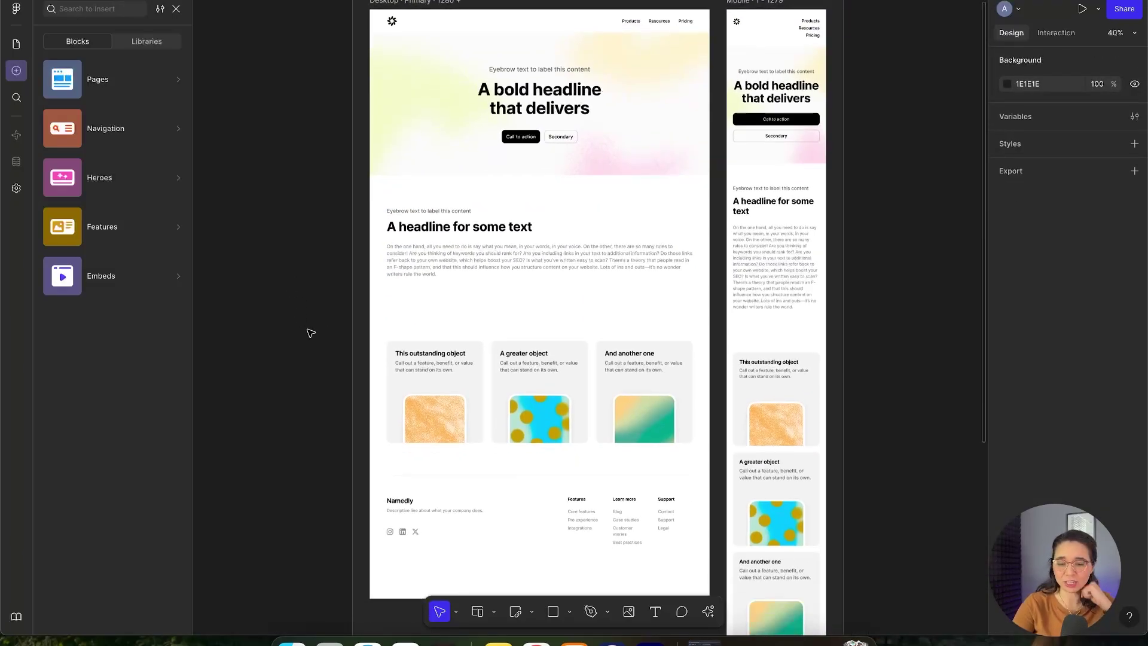
pyautogui.scroll(-2, 307, 312)
pyautogui.scroll(-2, 307, 311)
pyautogui.scroll(3, 305, 308)
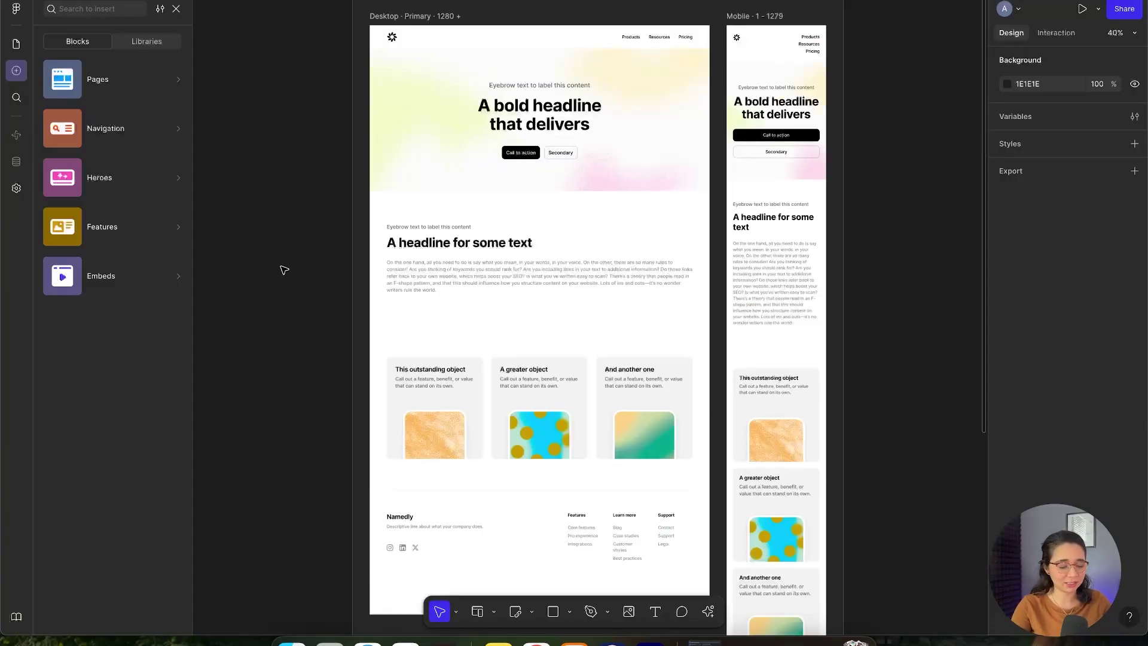
pyautogui.scroll(5, 598, 323)
# Step: Add 'long' to the headline so it reads 'A long headline for some text'
pyautogui.click(428, 308)
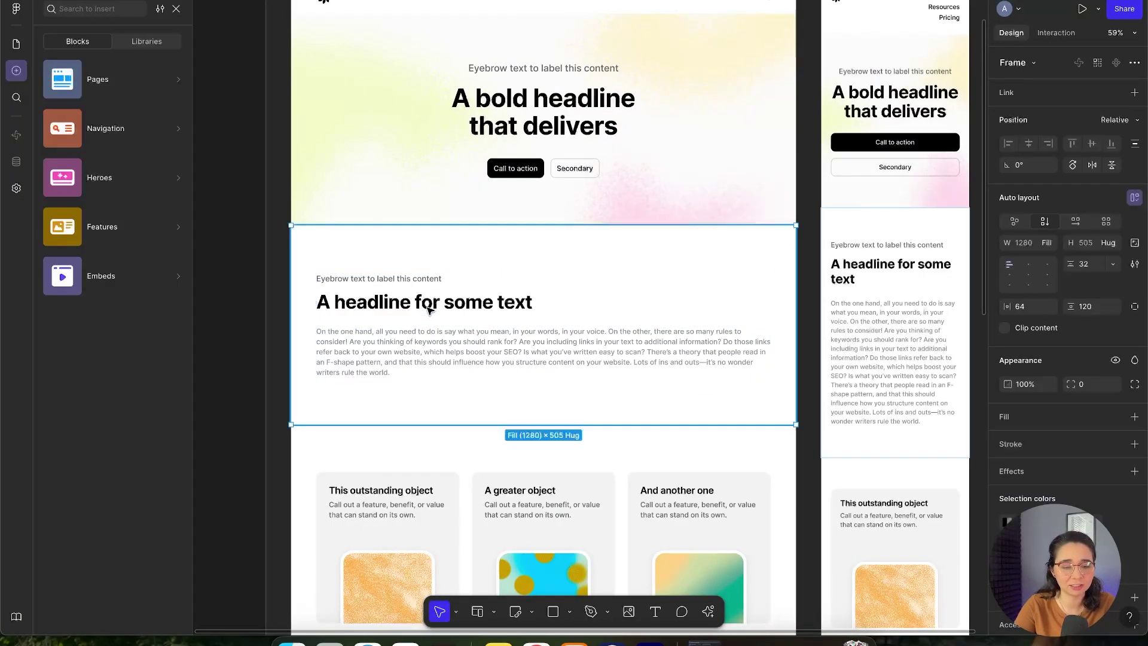
pyautogui.click(428, 308)
pyautogui.doubleClick(373, 305)
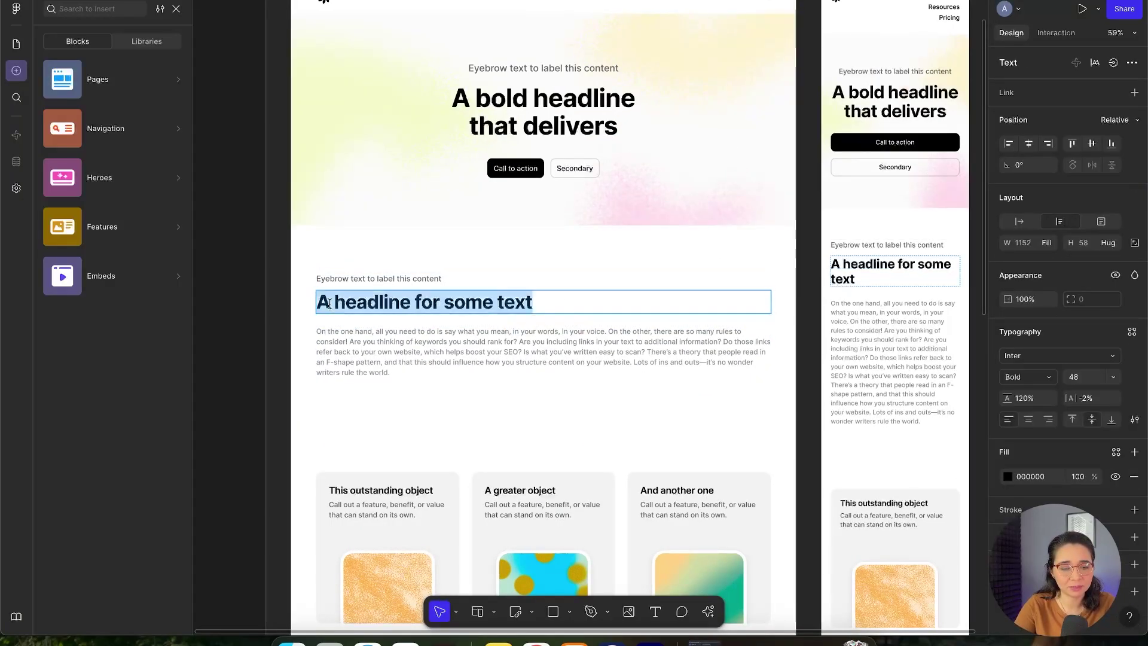
pyautogui.click(326, 302)
pyautogui.write('long')
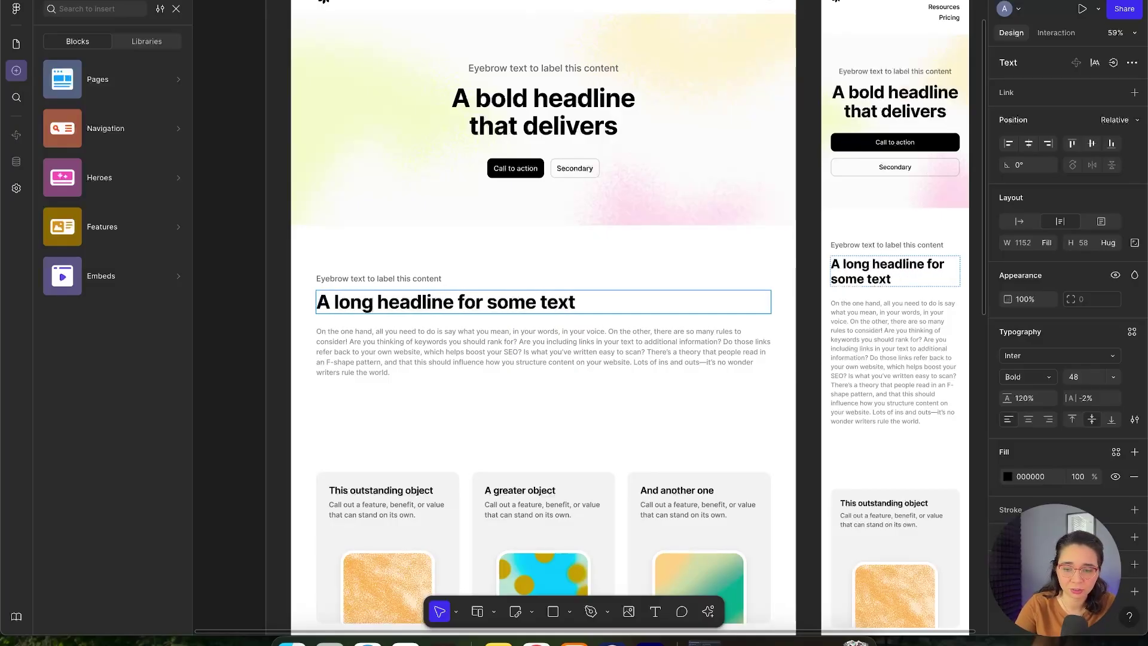
pyautogui.press('Escape')
pyautogui.press('Escape')
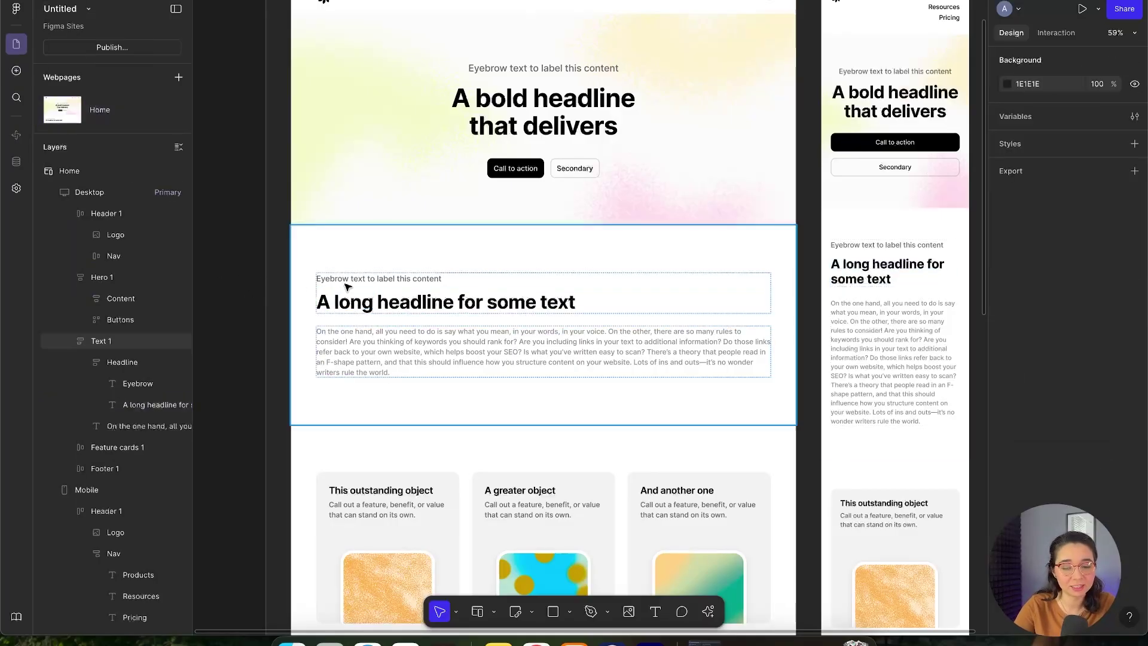
pyautogui.scroll(5, 832, 279)
pyautogui.scroll(-5, 832, 279)
pyautogui.scroll(1, 687, 283)
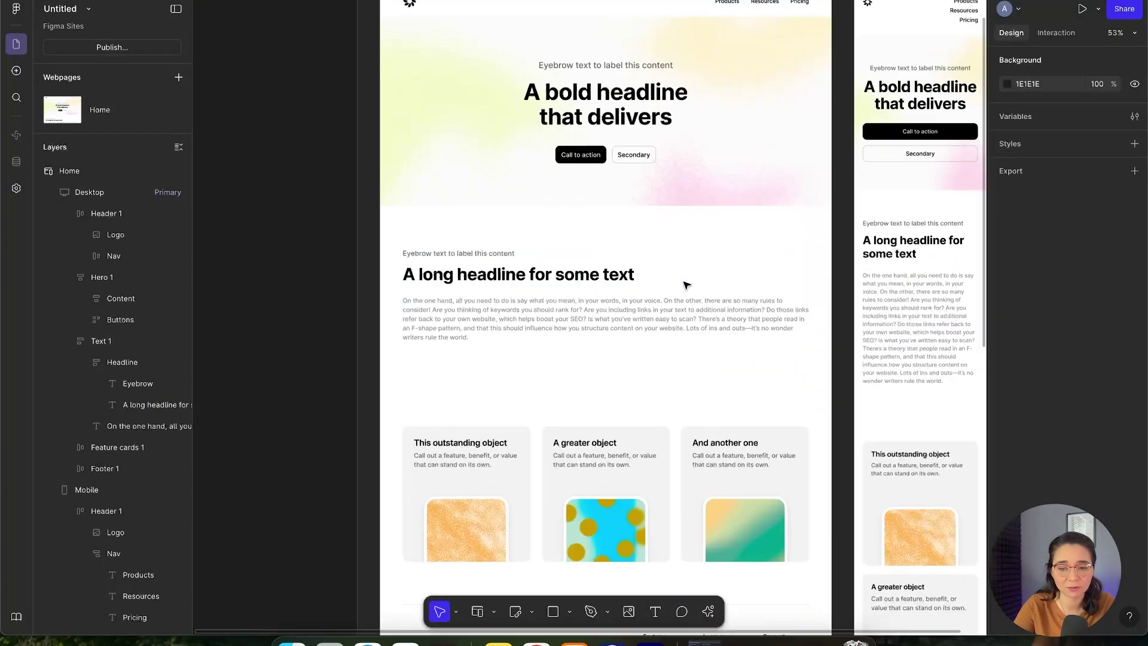
pyautogui.scroll(2, 293, 276)
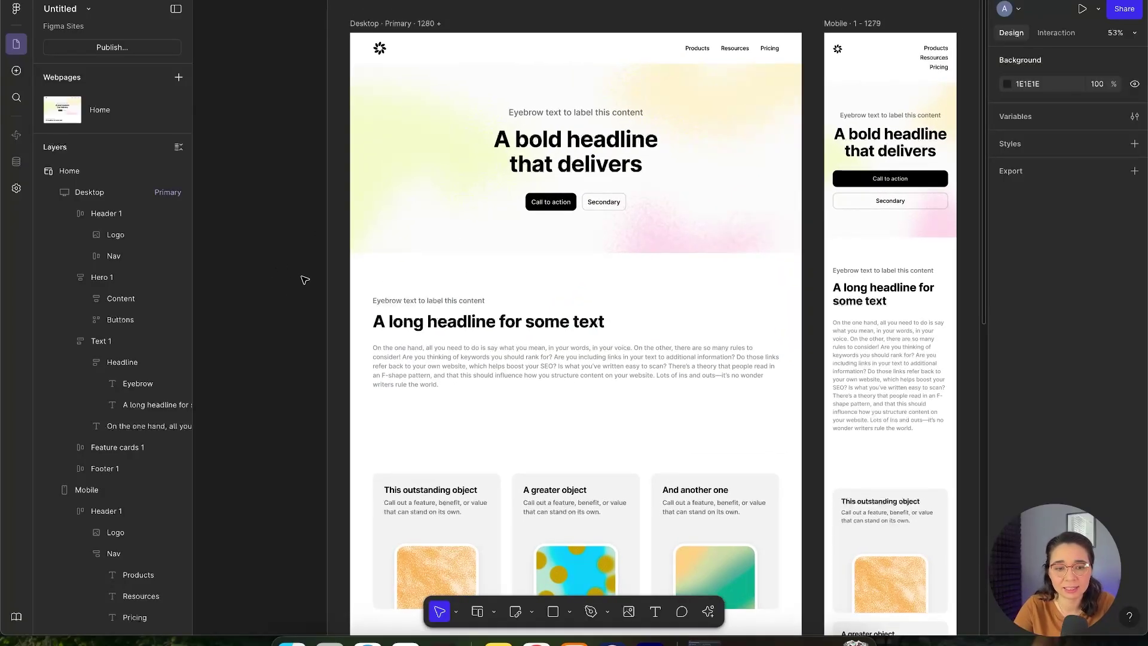
pyautogui.scroll(-5, 293, 244)
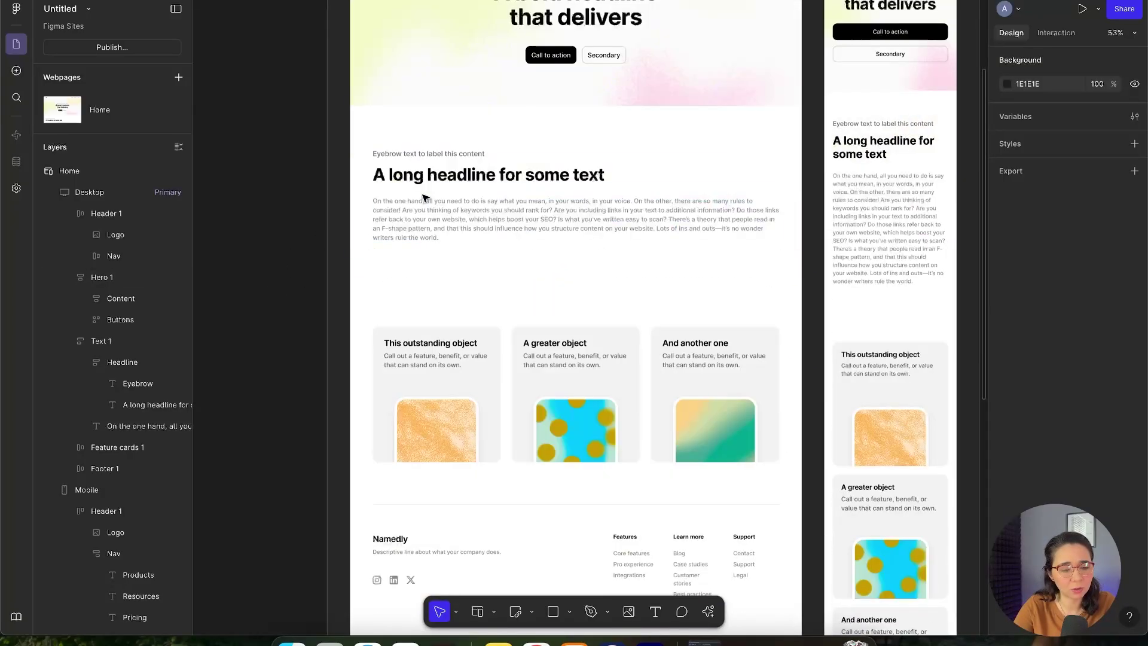
pyautogui.click(454, 367)
pyautogui.scroll(-1, 1005, 446)
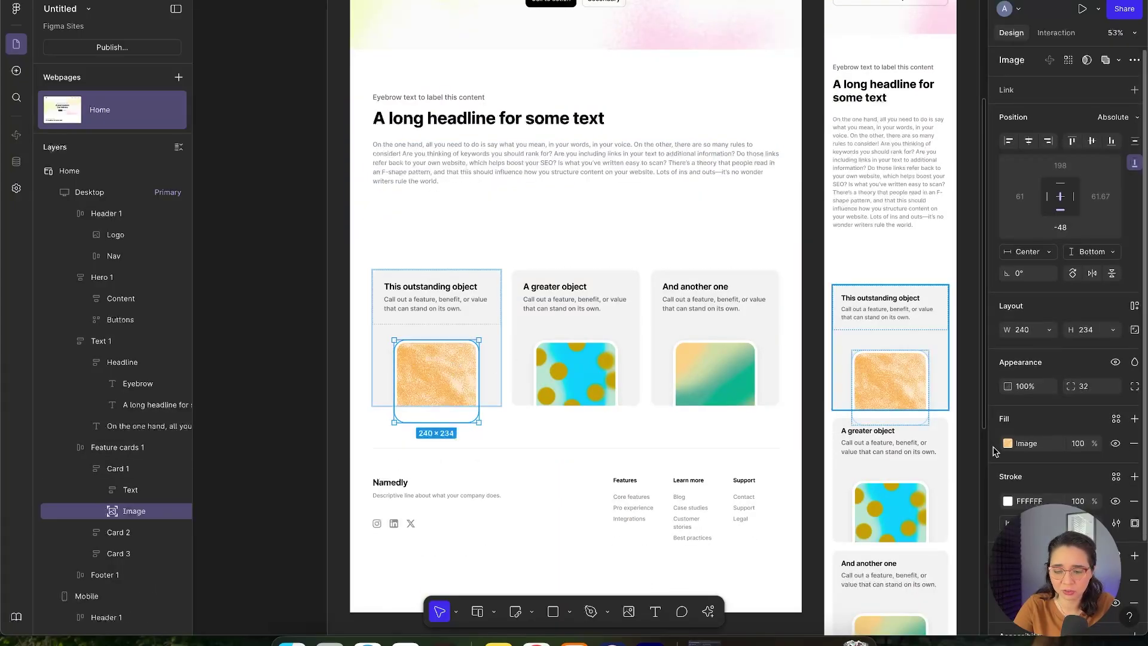
pyautogui.click(575, 377)
pyautogui.hotkey('ctrl', 'v')
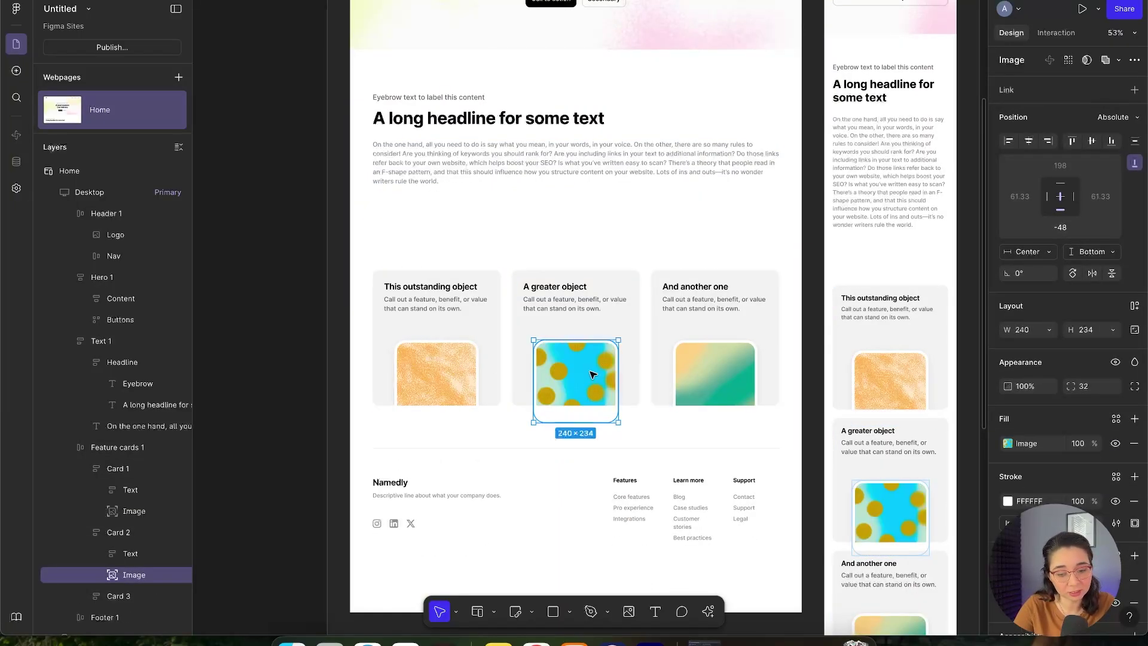
pyautogui.scroll(-2, 594, 347)
pyautogui.click(310, 393)
pyautogui.scroll(-5, 298, 382)
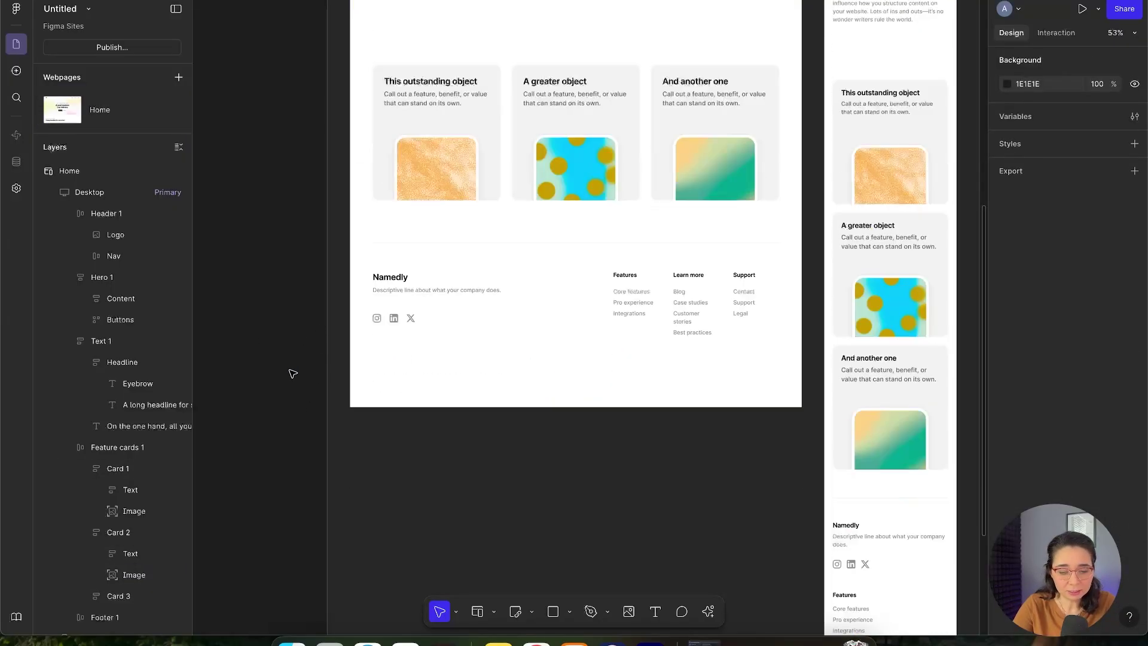
pyautogui.scroll(15, 598, 358)
pyautogui.scroll(-2, 814, 328)
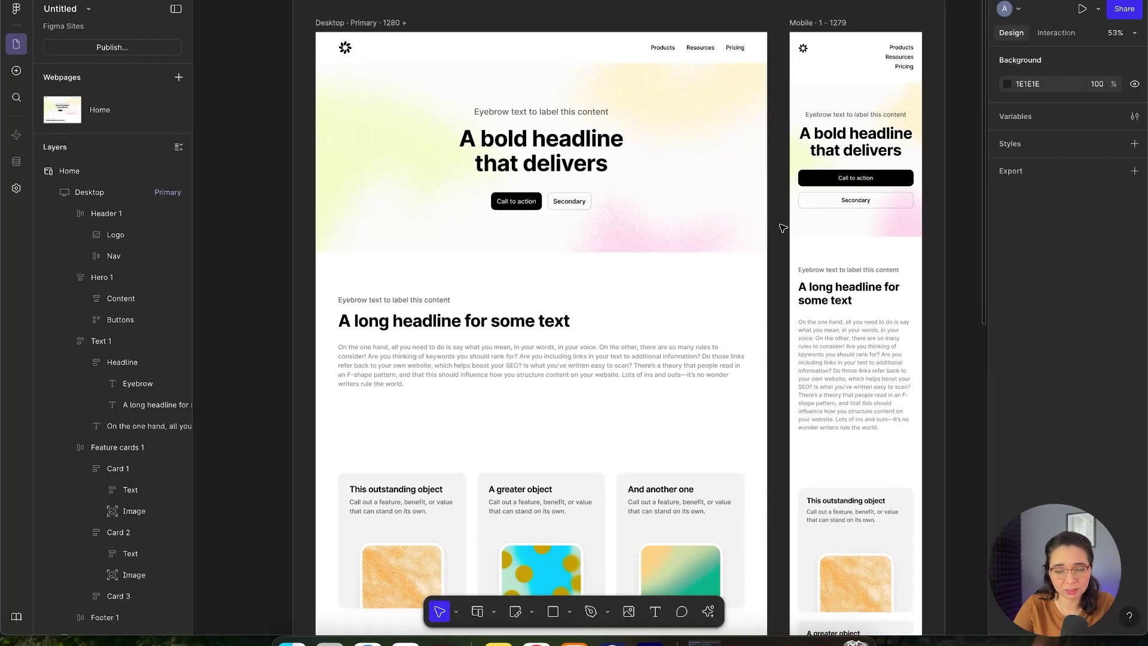
pyautogui.scroll(3, 815, 327)
pyautogui.click(397, 331)
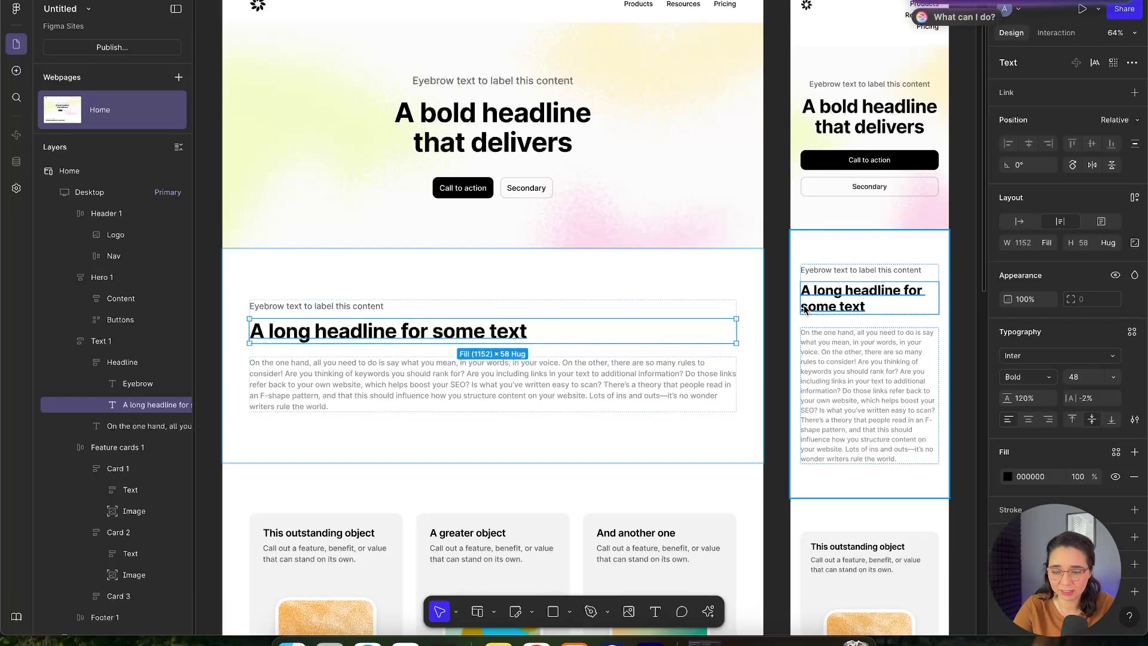
pyautogui.click(425, 279)
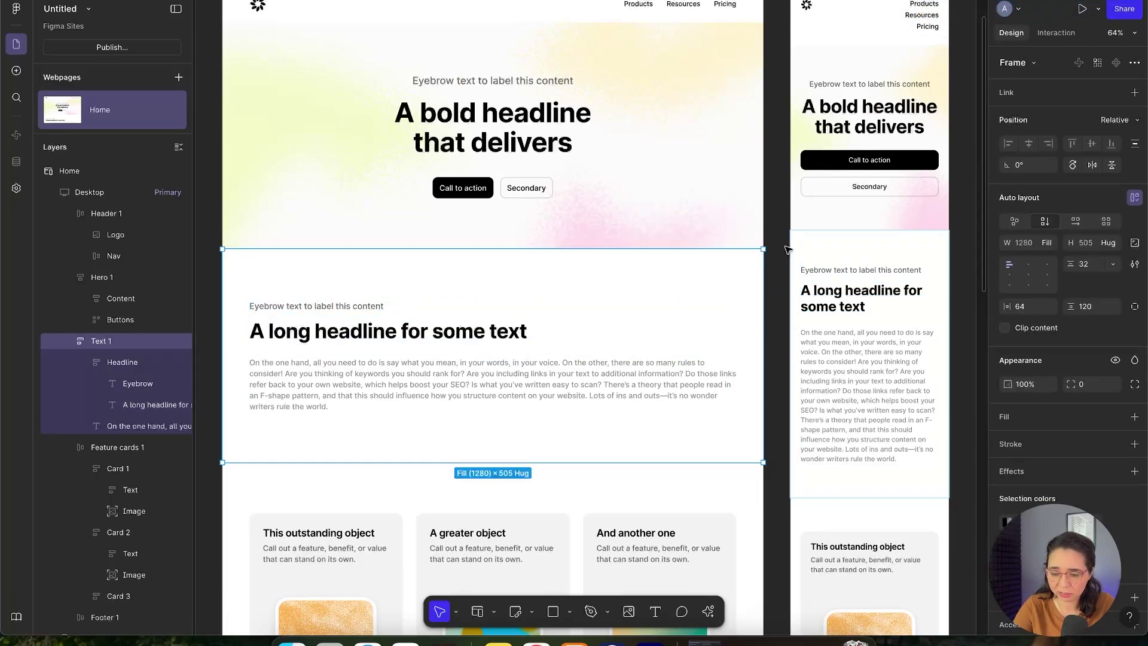
pyautogui.scroll(-2, 801, 242)
pyautogui.click(673, 173)
pyautogui.scroll(-3, 620, 284)
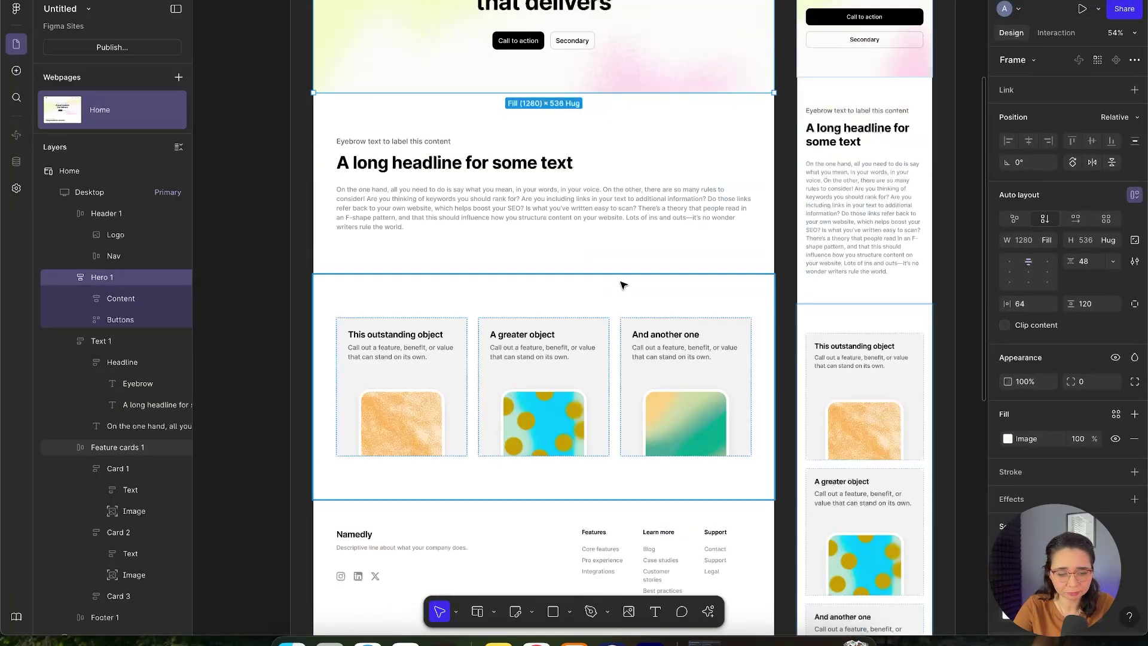
pyautogui.click(616, 280)
pyautogui.click(601, 288)
pyautogui.scroll(-4, 596, 264)
pyautogui.click(492, 330)
pyautogui.scroll(3, 571, 337)
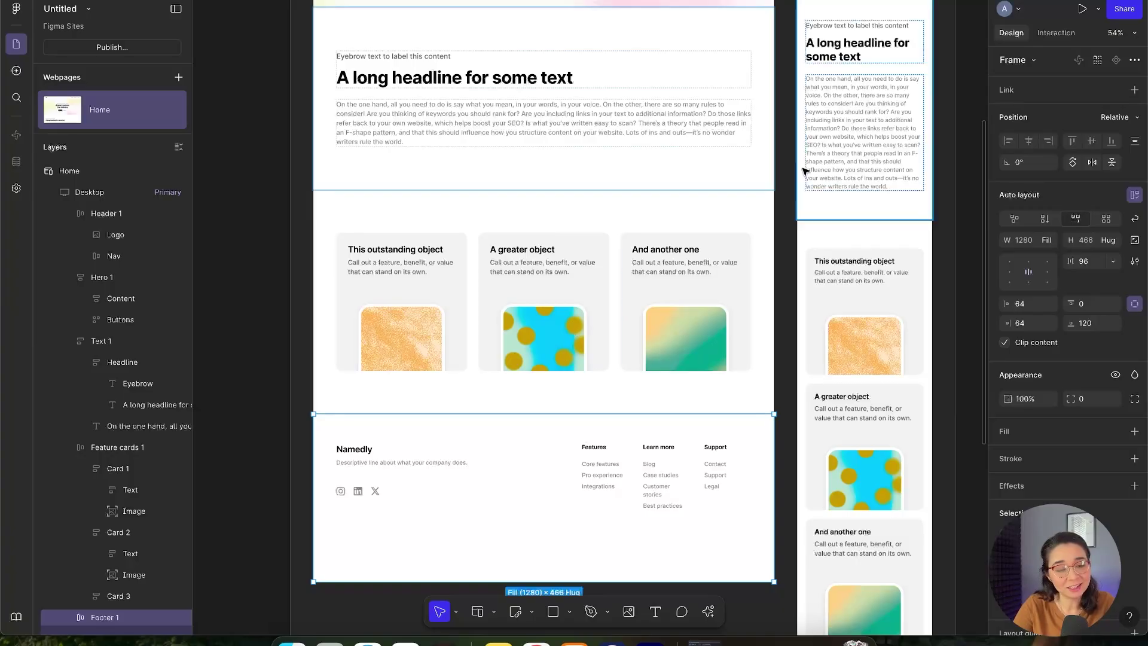
pyautogui.click(507, 187)
pyautogui.scroll(5, 644, 185)
pyautogui.scroll(3, 644, 186)
pyautogui.scroll(-3, 643, 185)
# Step: Raise the mobile headline's font size from 32 px to 40 px
pyautogui.click(267, 254)
pyautogui.scroll(-1, 268, 253)
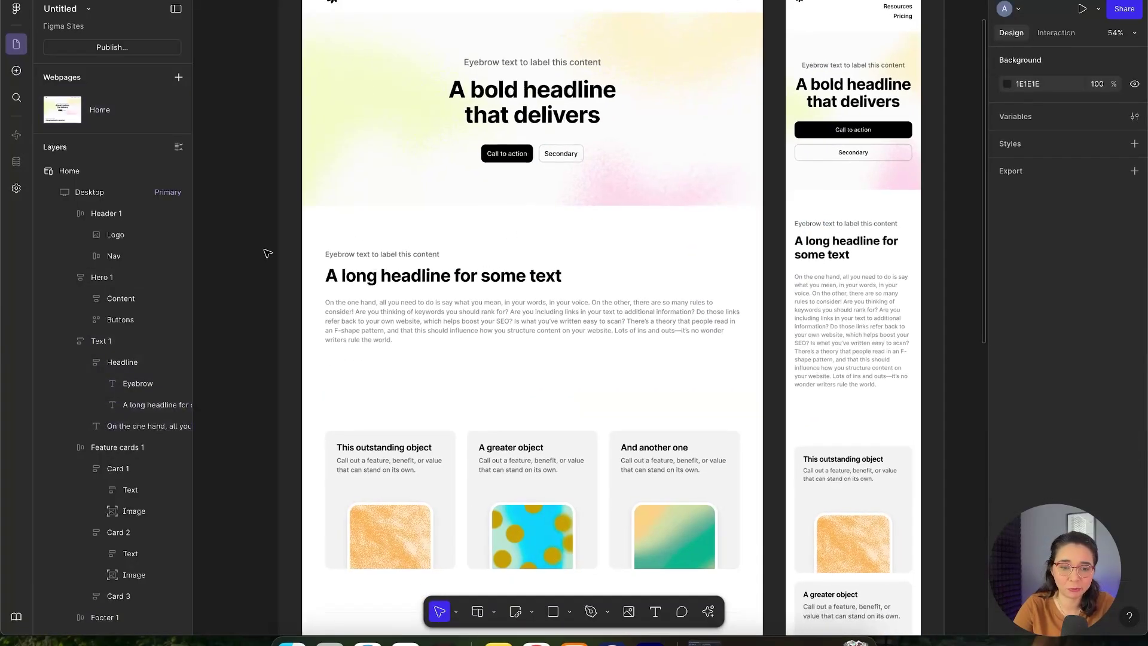
pyautogui.scroll(3, 636, 233)
pyautogui.click(636, 234)
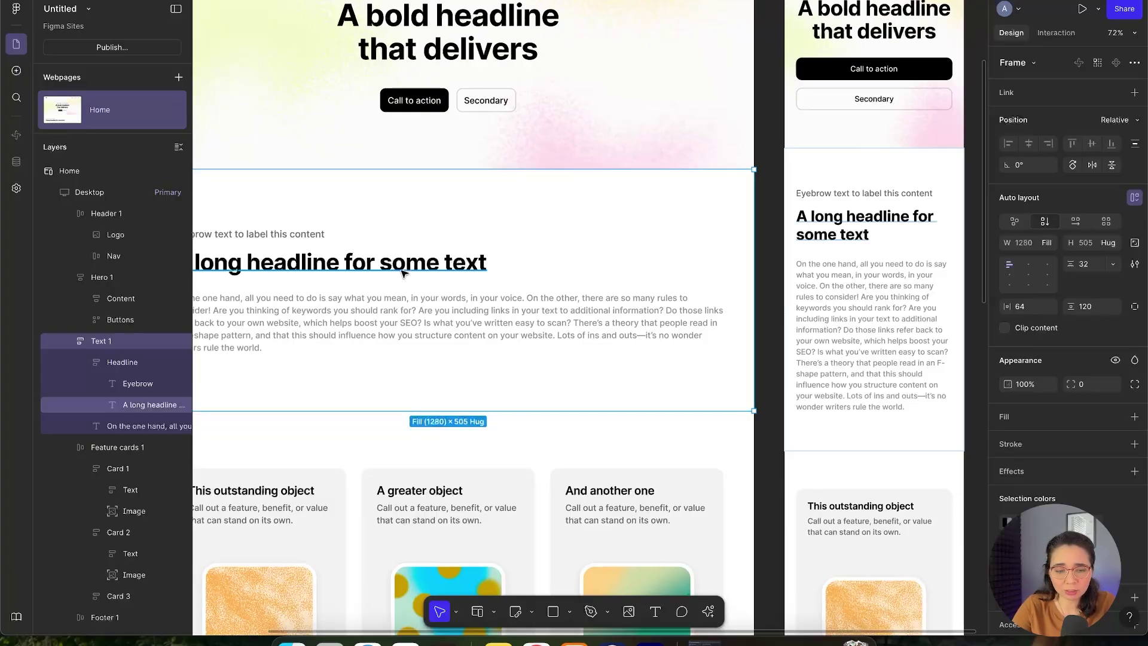
pyautogui.click(446, 269)
pyautogui.click(867, 221)
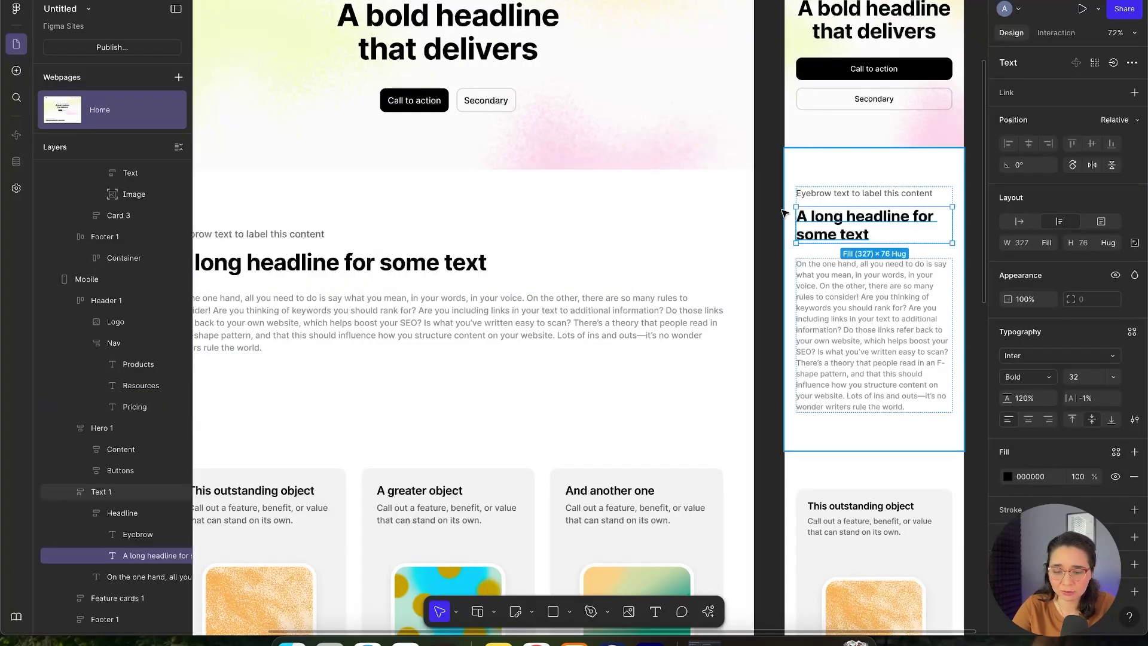
pyautogui.hscroll(-3, 644, 217)
pyautogui.hscroll(2, 725, 210)
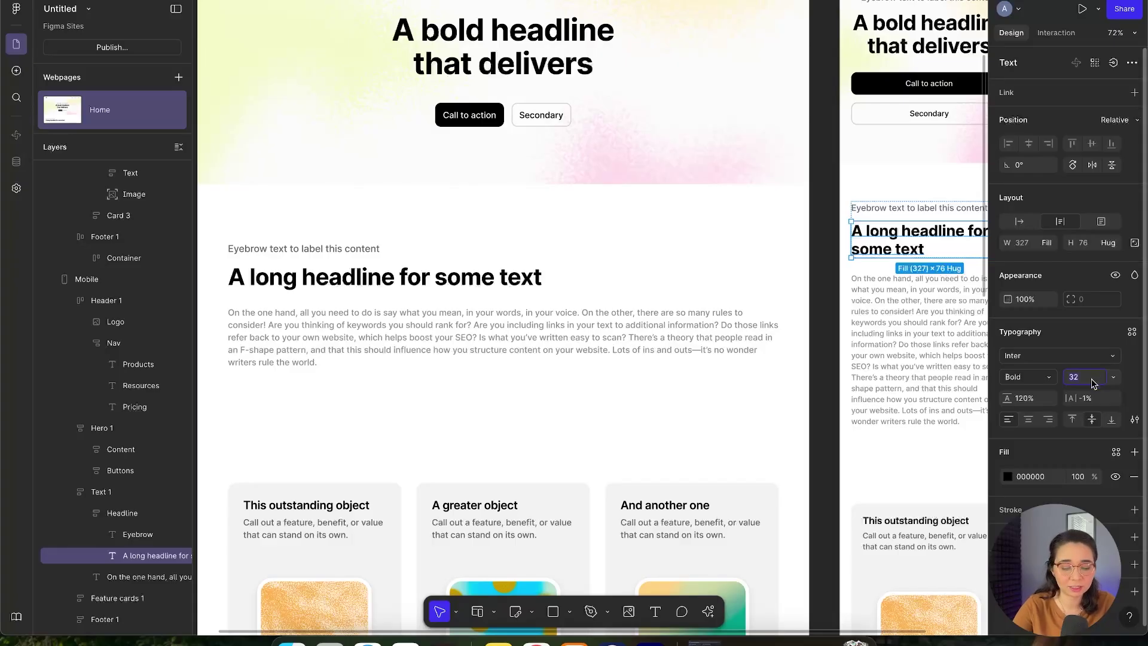
pyautogui.write('8')
pyautogui.press('Return')
# Step: Compare the desktop and mobile headlines to confirm the new 40 px mobile size
pyautogui.click(517, 279)
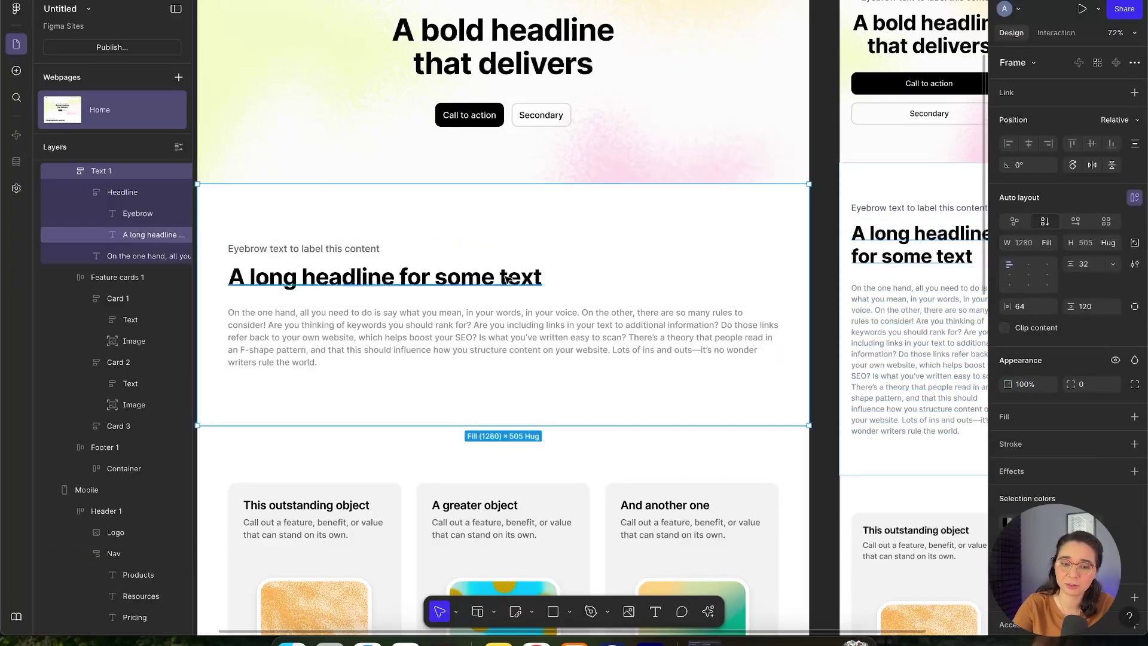
pyautogui.click(518, 279)
pyautogui.click(725, 266)
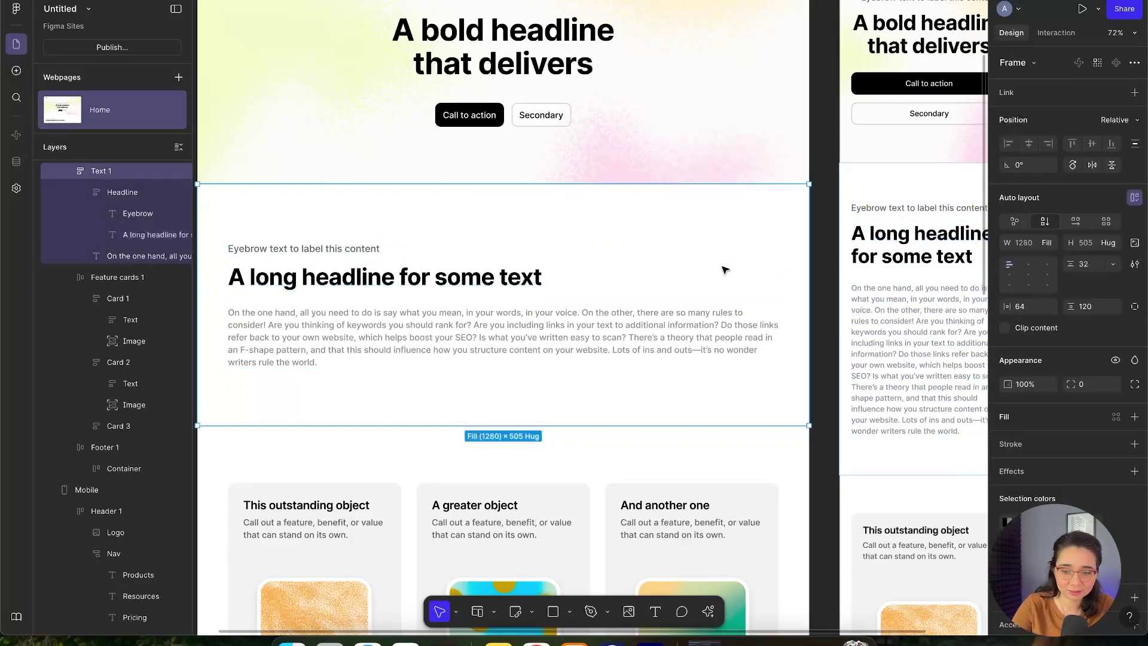
pyautogui.click(851, 246)
pyautogui.click(710, 295)
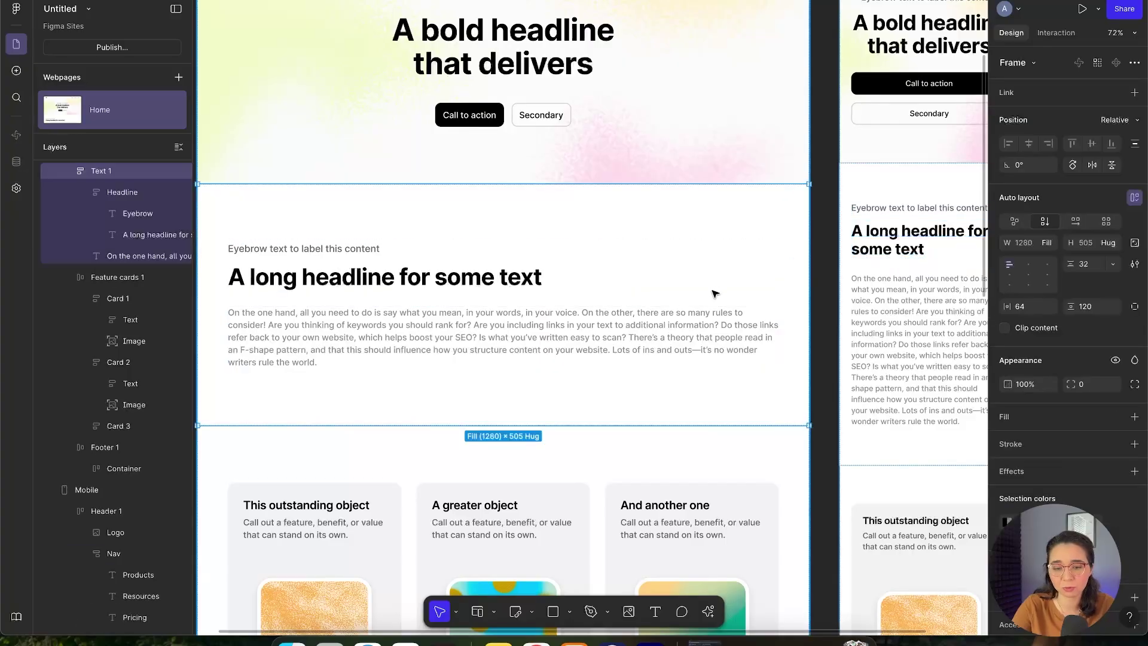
pyautogui.scroll(-3, 725, 290)
pyautogui.click(903, 285)
pyautogui.scroll(2, 897, 285)
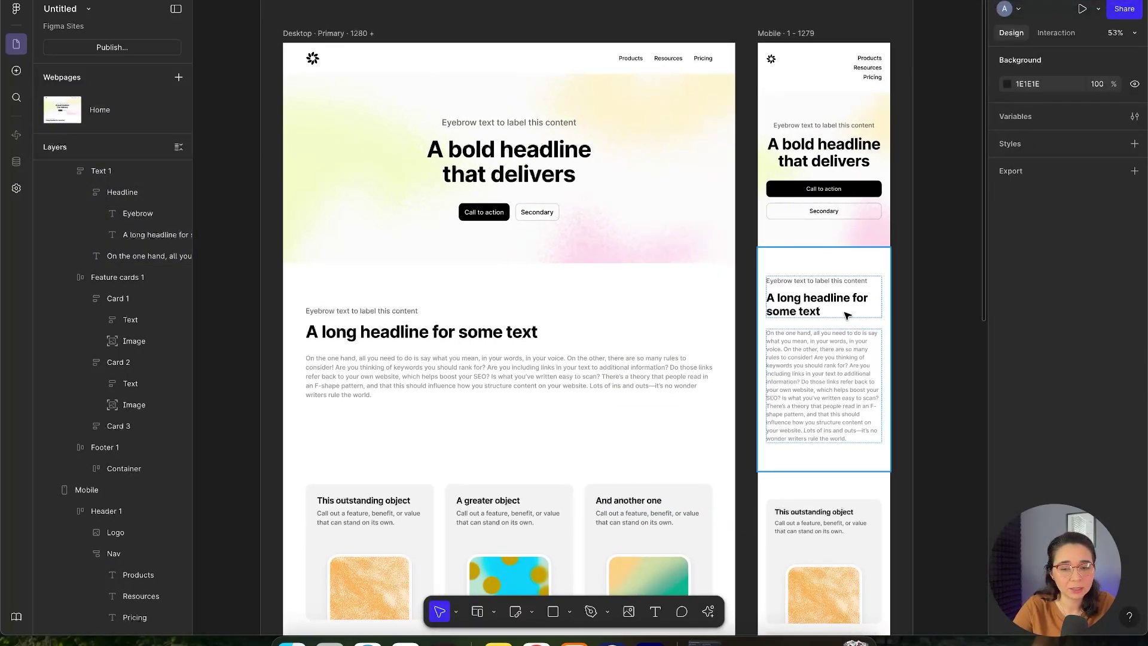
pyautogui.scroll(-2, 914, 284)
pyautogui.scroll(2, 917, 284)
pyautogui.scroll(2, 777, 221)
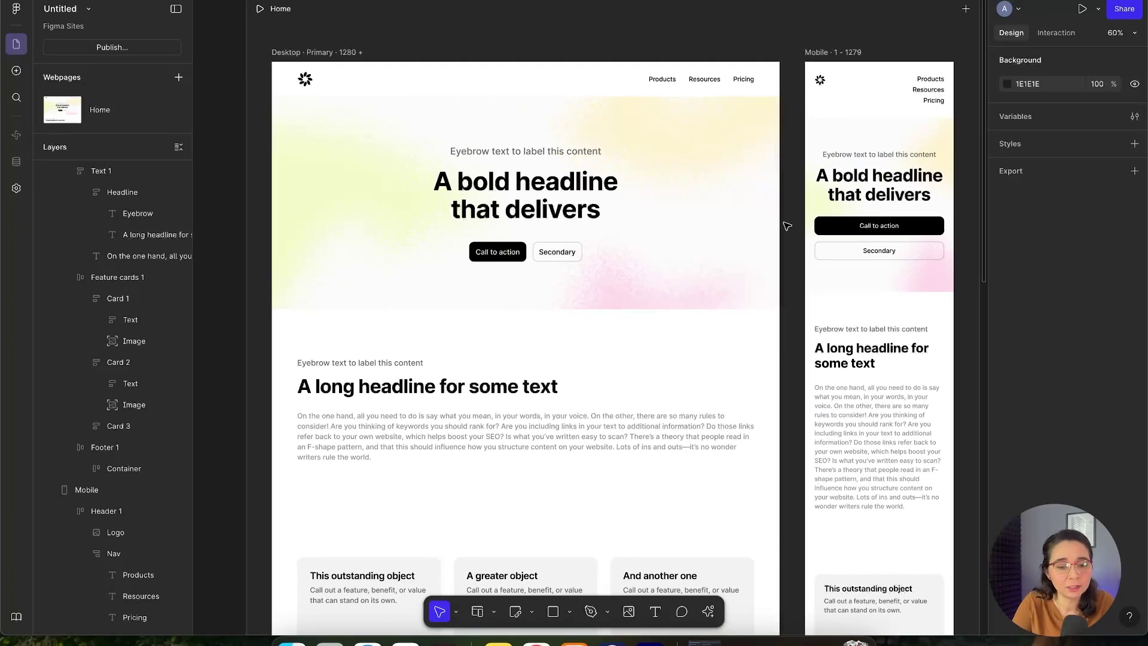
# Step: Copy the hero's Call to action button onto empty canvas left of the page
pyautogui.click(338, 53)
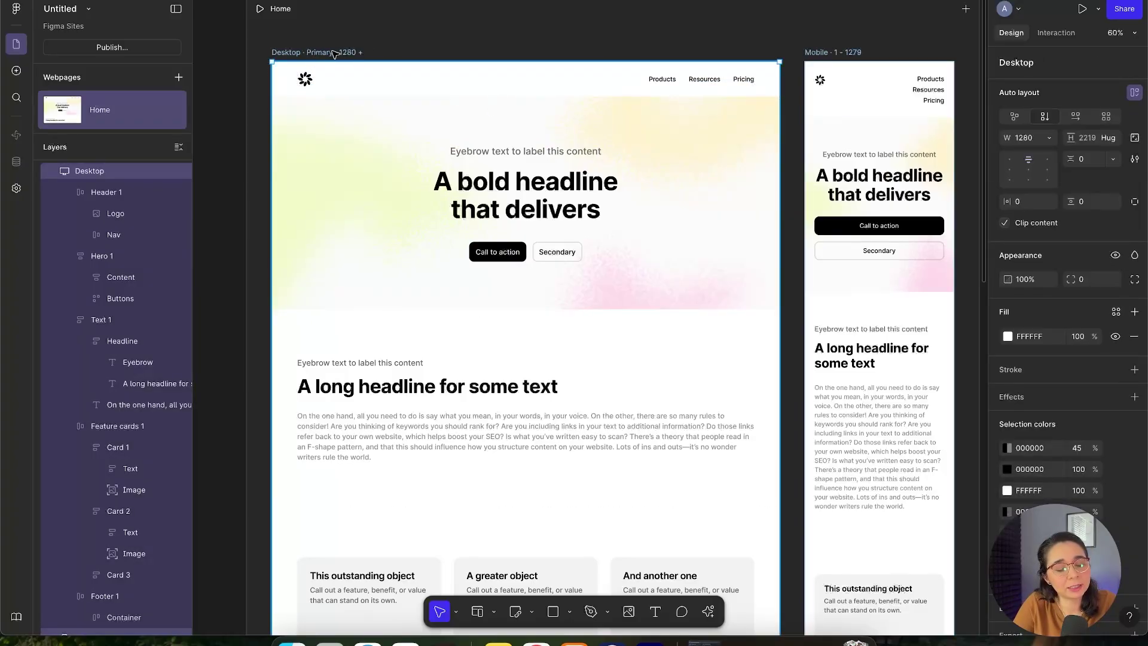
pyautogui.click(832, 53)
pyautogui.click(813, 25)
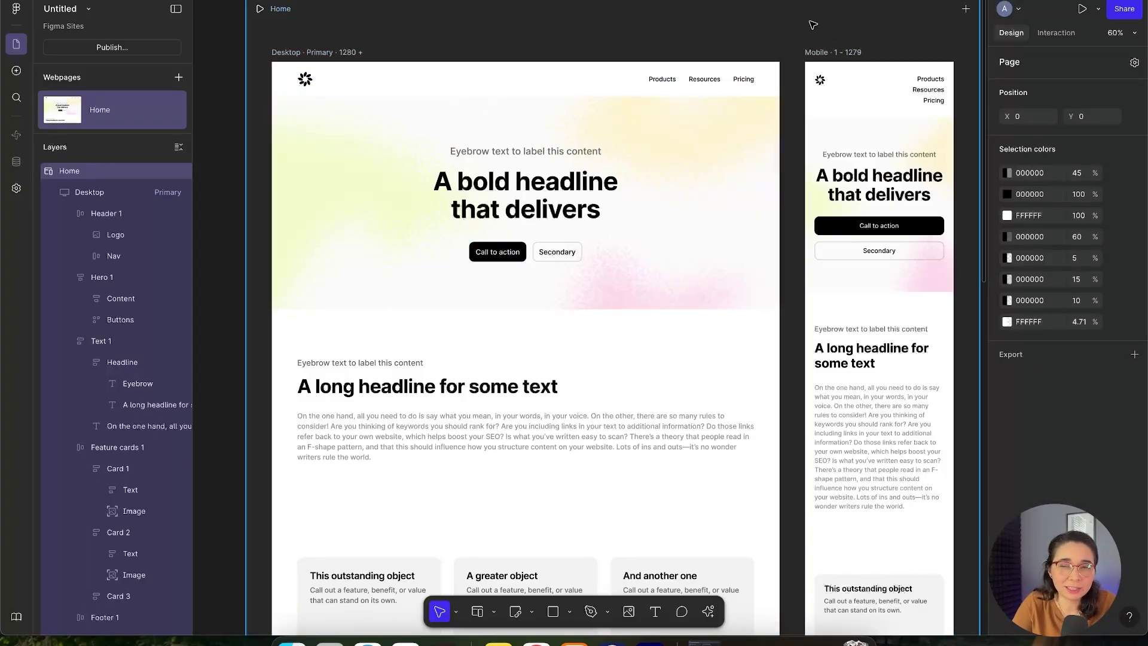
pyautogui.click(231, 79)
pyautogui.scroll(2, 235, 96)
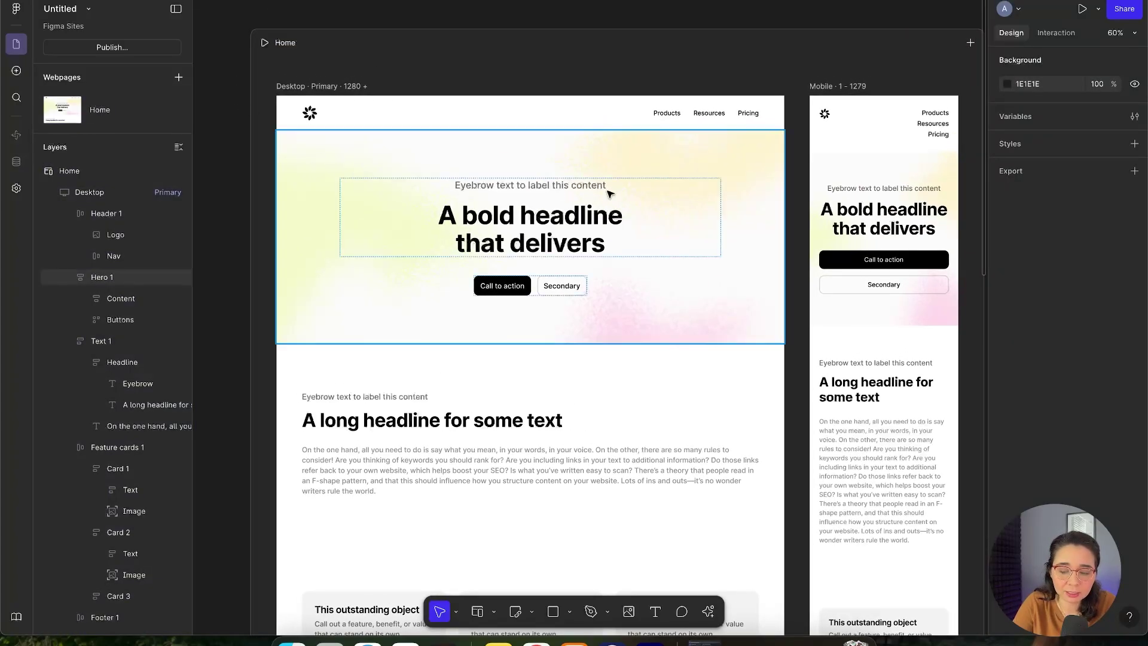
pyautogui.click(487, 283)
pyautogui.hscroll(-10, 487, 283)
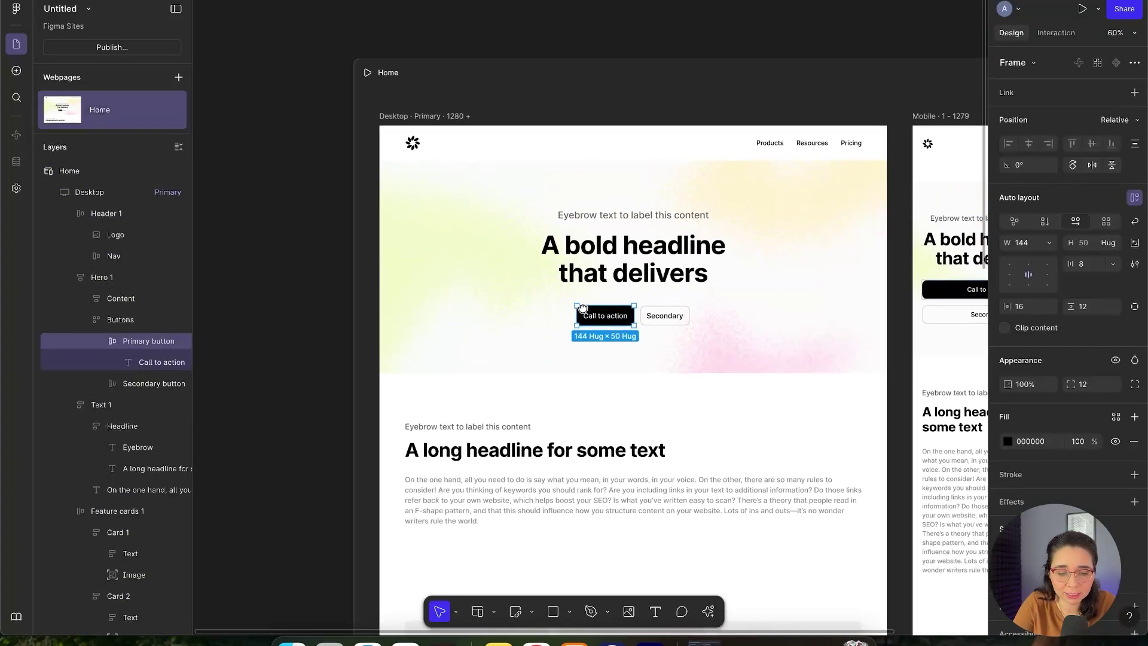
pyautogui.moveTo(786, 306); pyautogui.dragTo(418, 227)
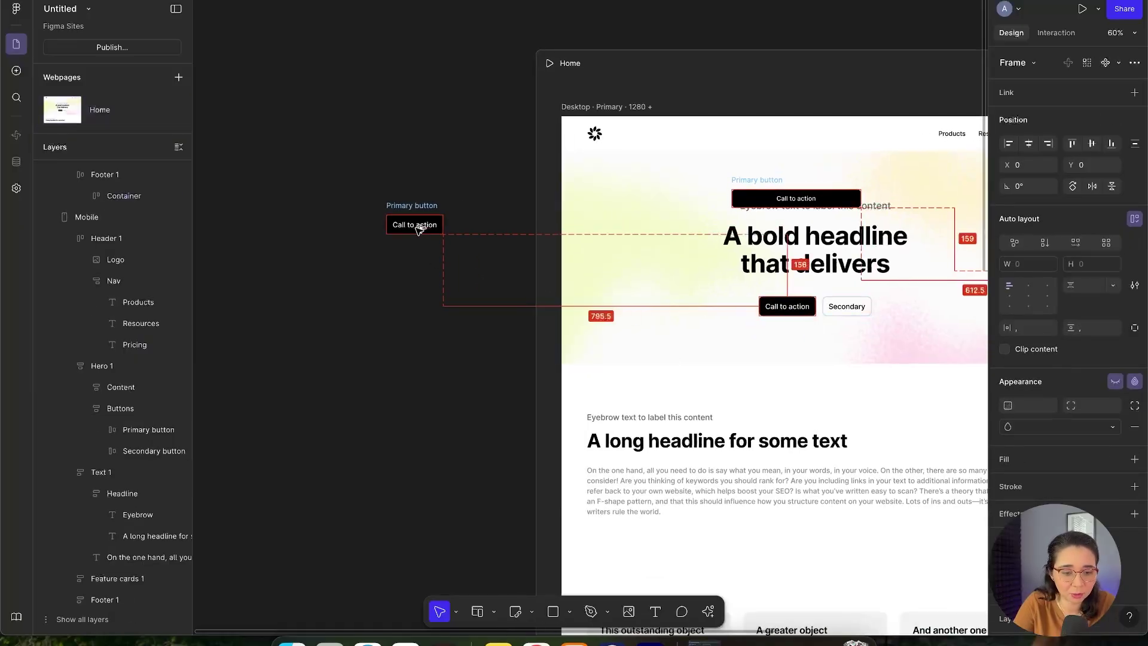
pyautogui.scroll(5, 393, 226)
pyautogui.scroll(-4, 351, 264)
pyautogui.click(410, 274)
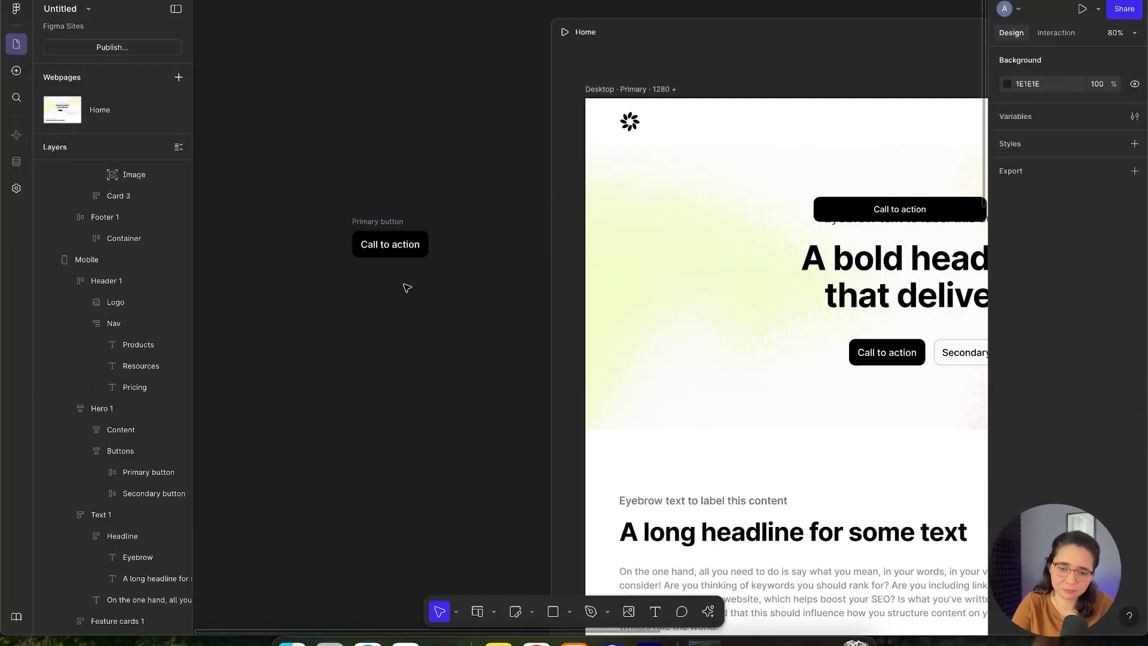
# Step: Delete the stray extra button copy left overlapping in the hero
pyautogui.scroll(-5, 418, 257)
pyautogui.click(688, 217)
pyautogui.press('Delete')
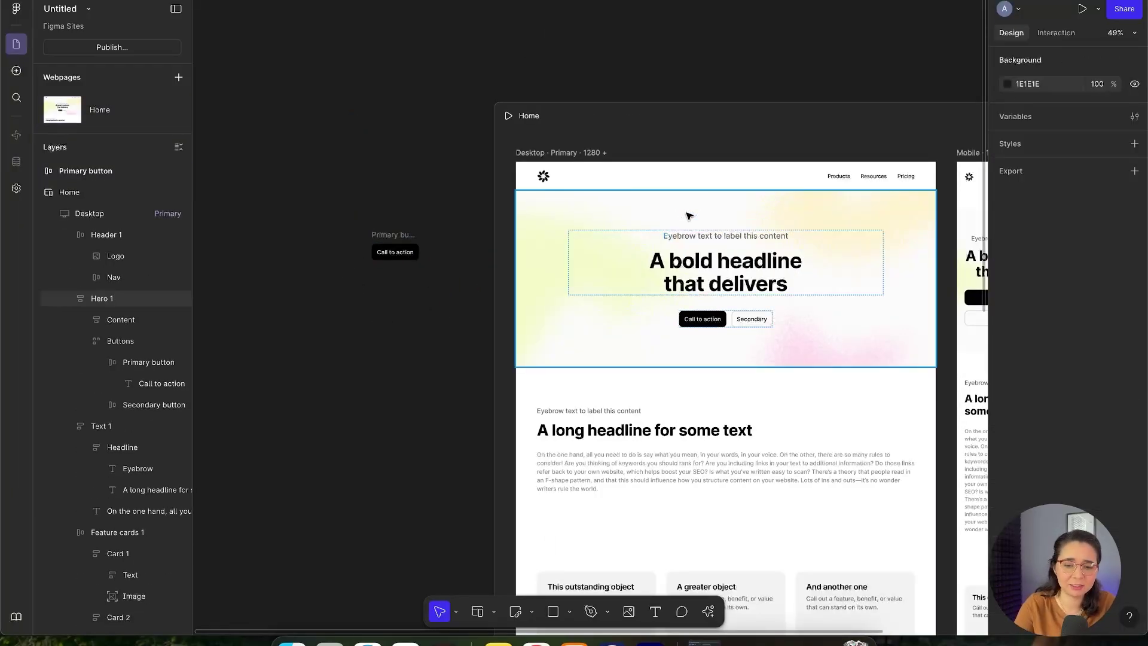
pyautogui.scroll(6, 406, 257)
# Step: Make the standalone button a Primary button component with a second variant labelled at 14 px
pyautogui.click(410, 246)
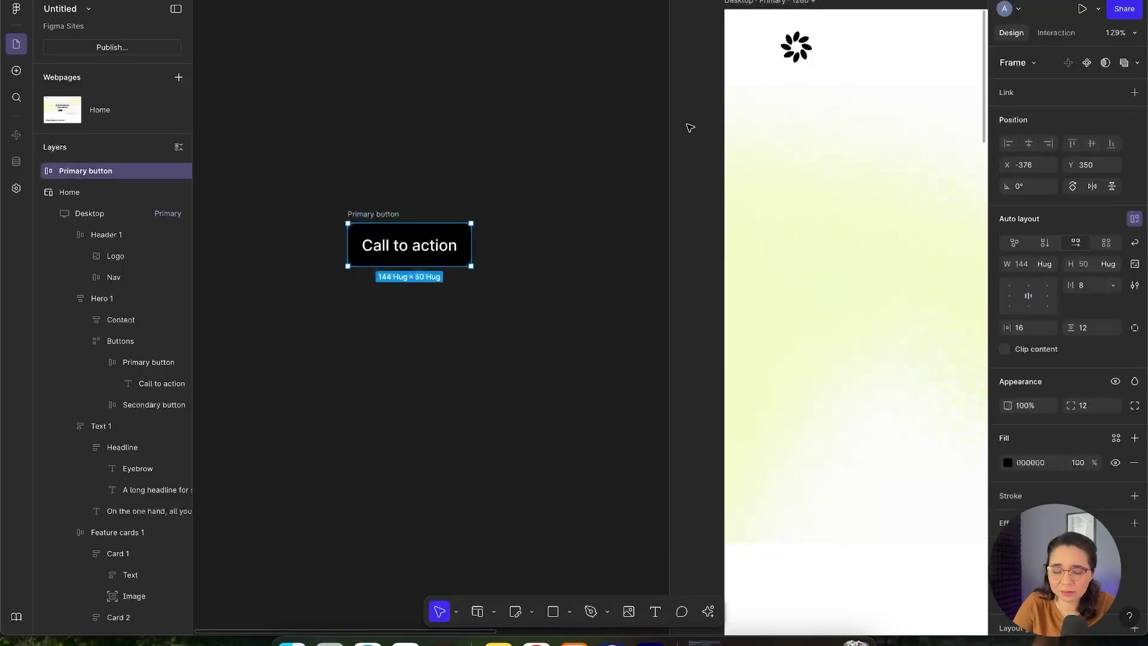
pyautogui.click(1087, 63)
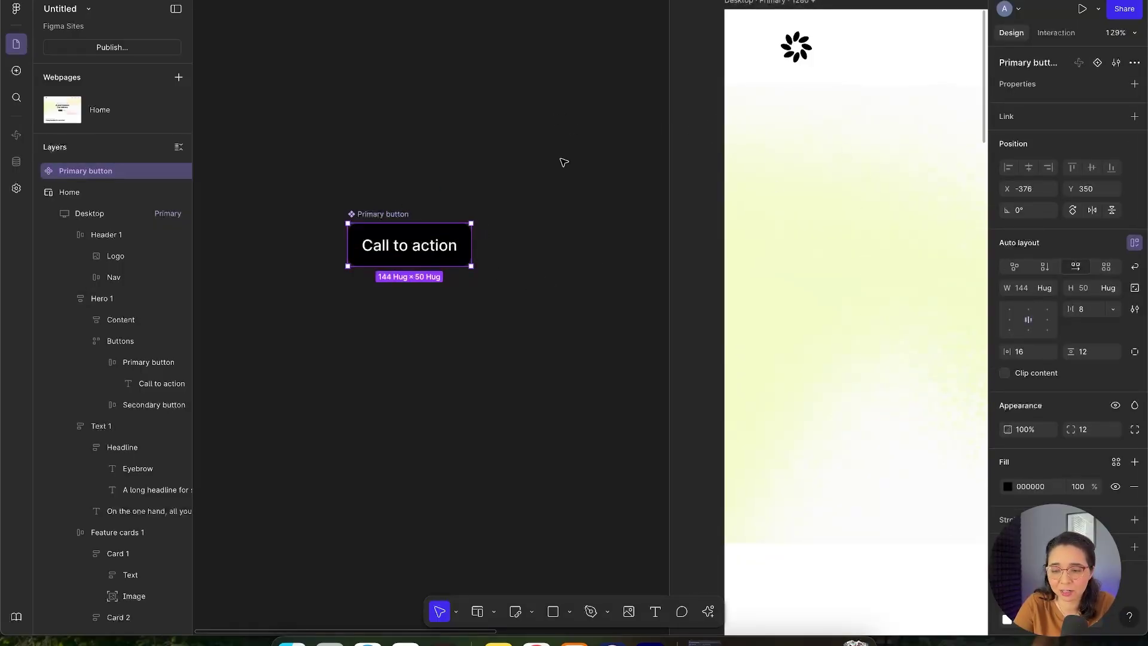
pyautogui.click(1097, 62)
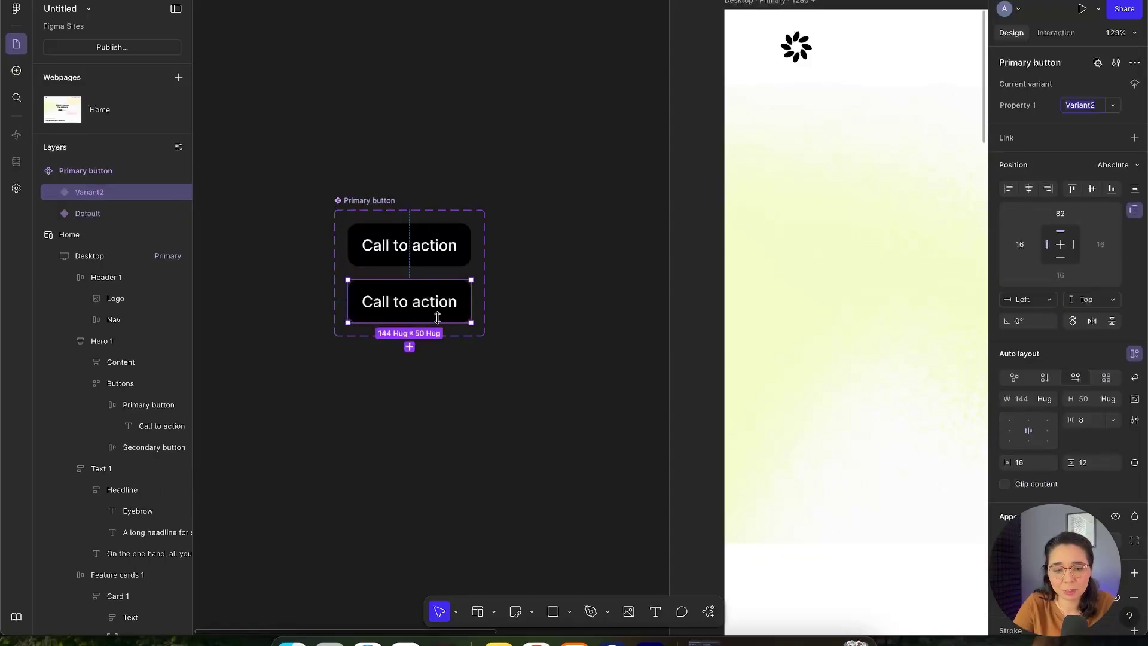
pyautogui.click(435, 304)
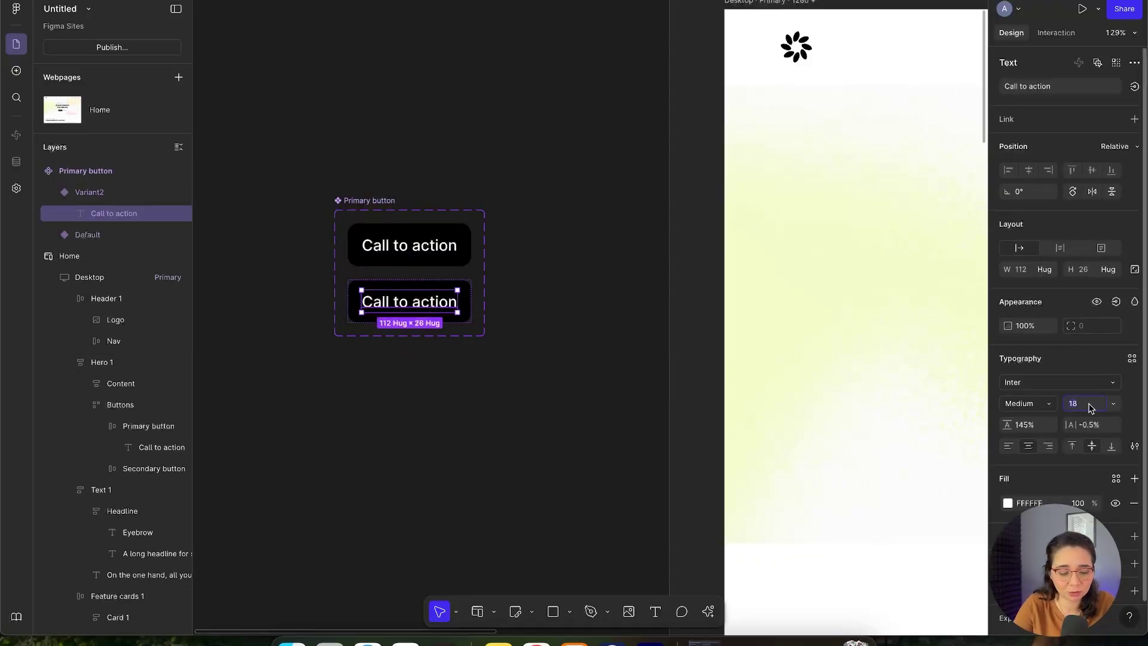
pyautogui.write('14')
pyautogui.press('Return')
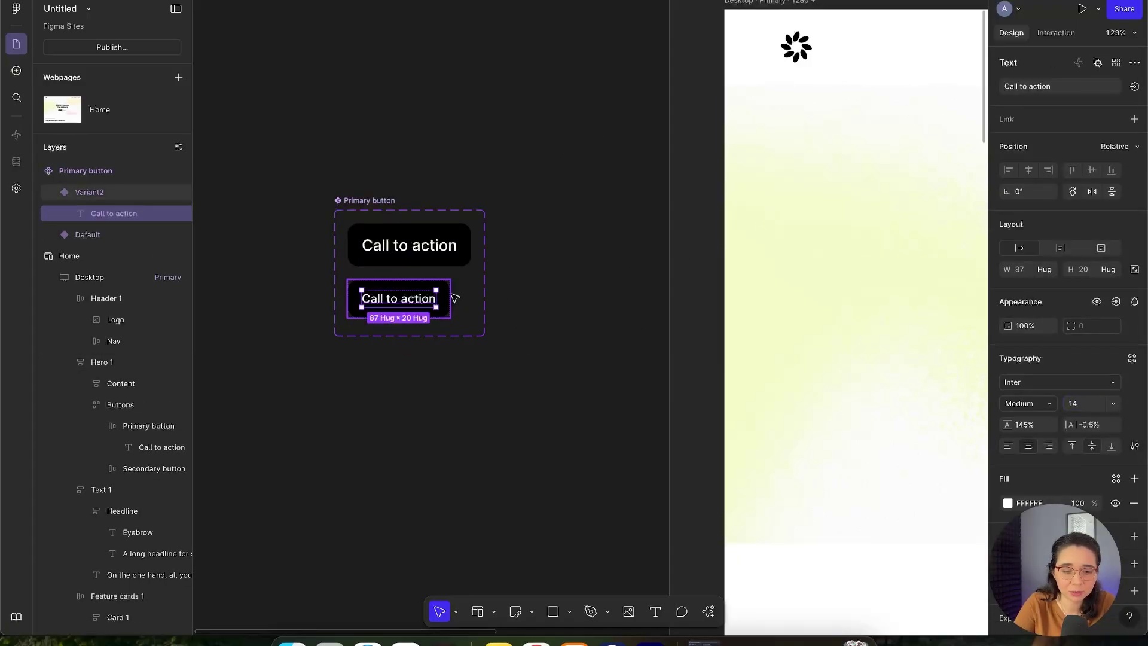
pyautogui.click(453, 297)
pyautogui.scroll(-2, 1063, 400)
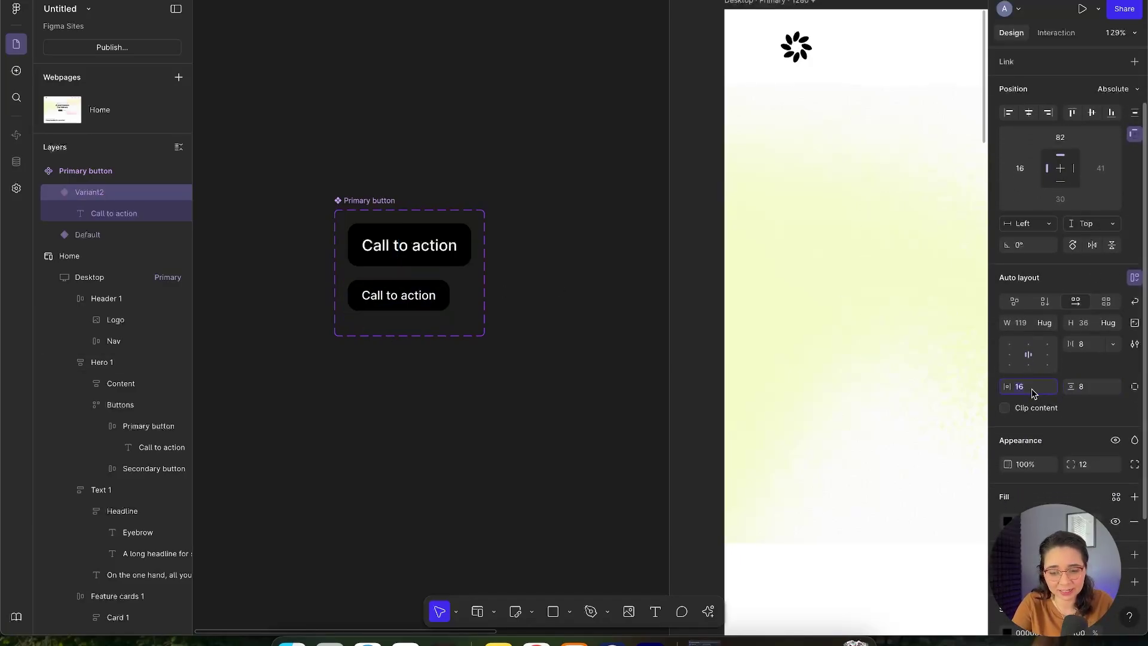
pyautogui.click(648, 349)
pyautogui.scroll(-5, 648, 349)
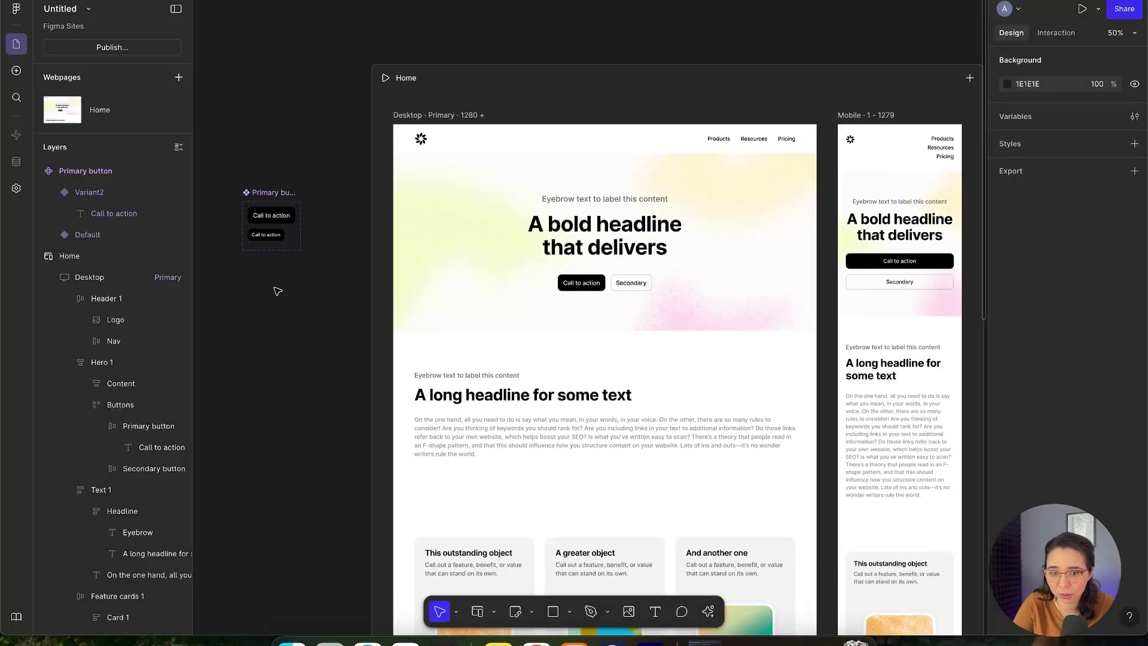
# Step: Rename the Primary button variant property to 'breakpoint' with values desktop and mobile
pyautogui.click(272, 192)
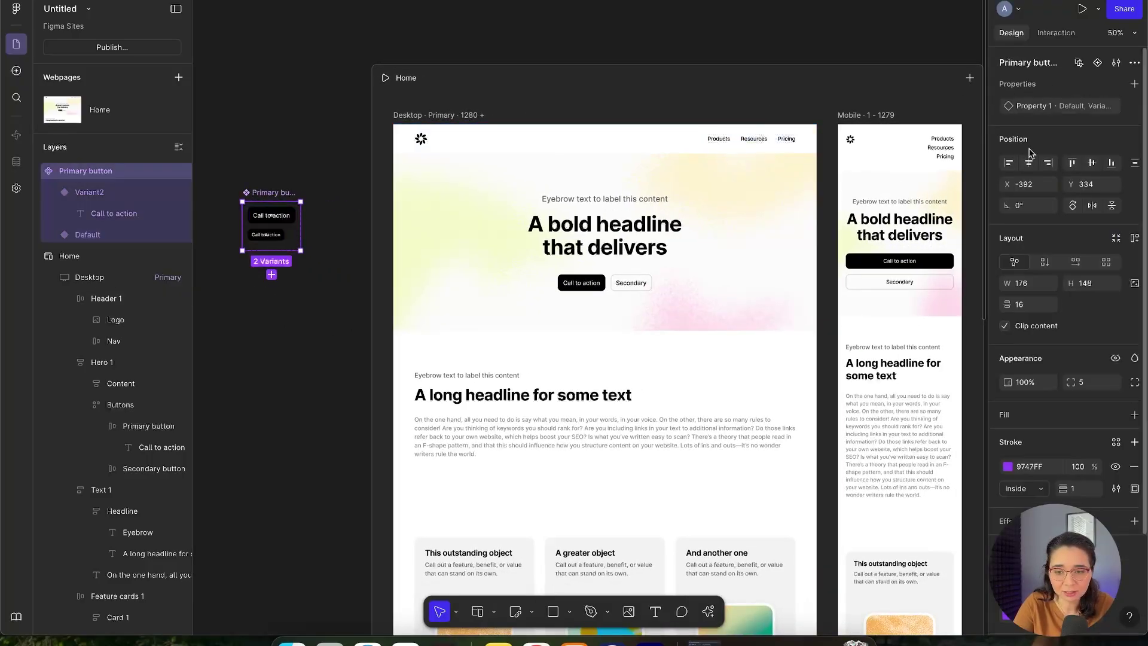
pyautogui.doubleClick(1074, 110)
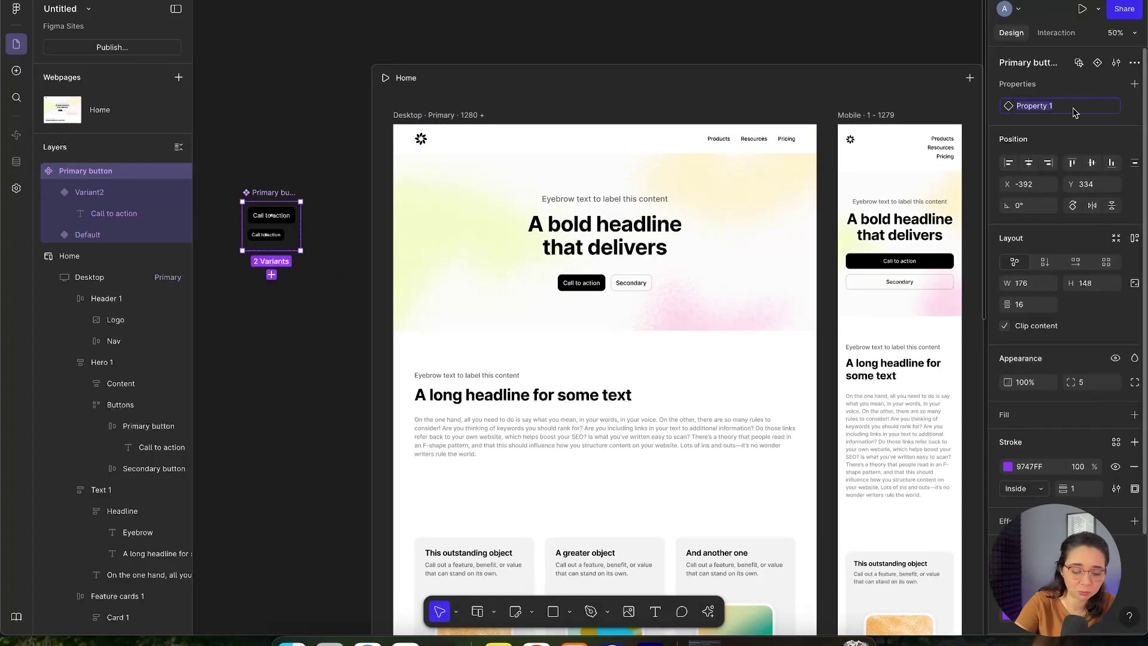
pyautogui.write('breakpoint')
pyautogui.press('Return')
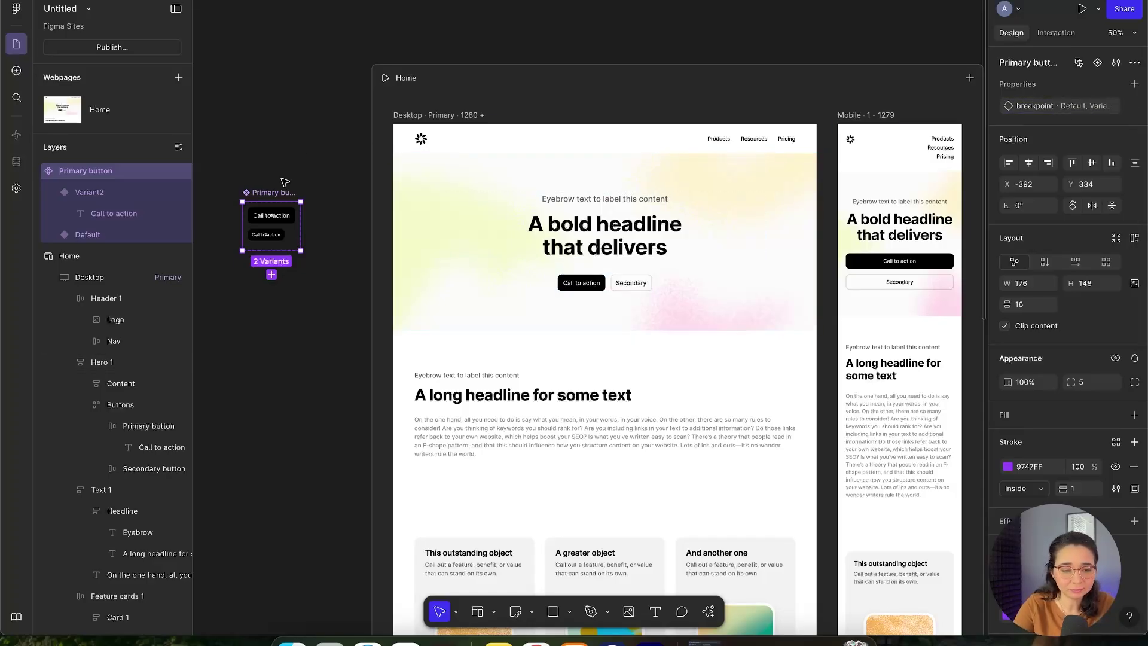
pyautogui.hotkey('shift', '2')
pyautogui.doubleClick(1079, 105)
pyautogui.write('desk')
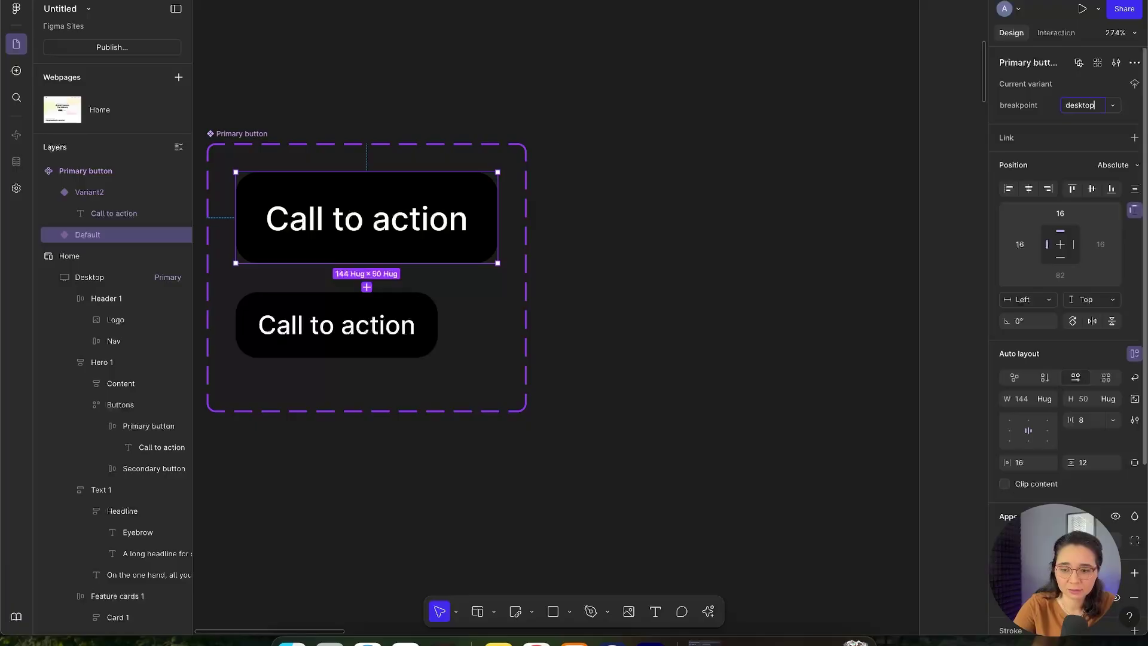
pyautogui.write('top')
pyautogui.press('Return')
pyautogui.hotkey('shift', 'Tab')
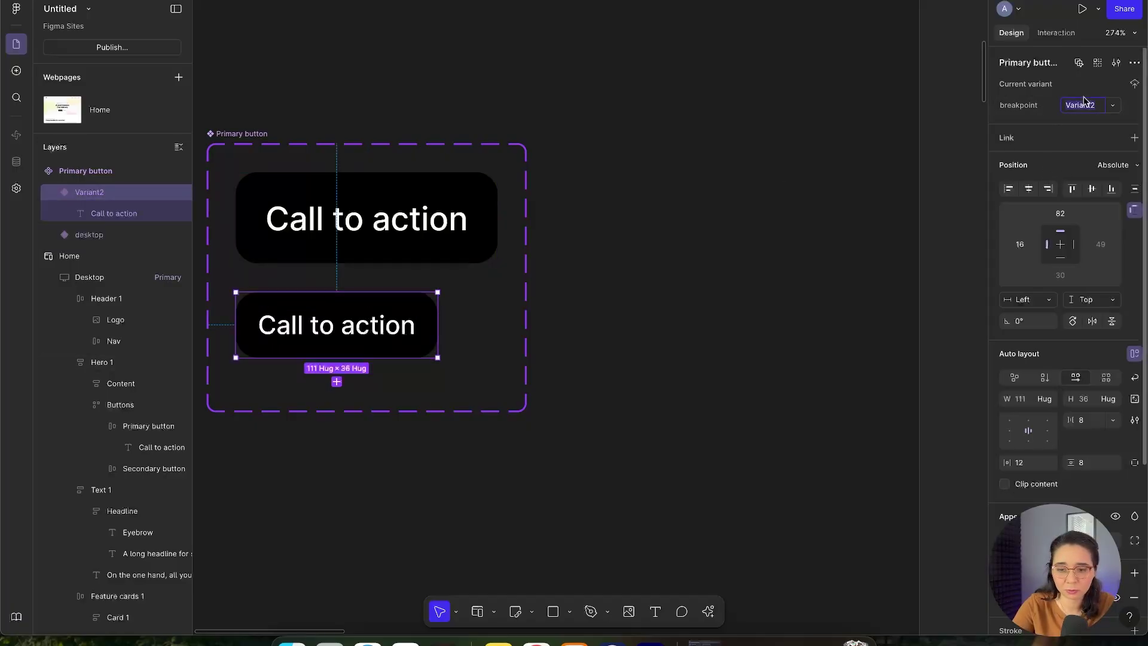
pyautogui.write('mobile')
pyautogui.hotkey('shift', '1')
# Step: Zoom out to the whole Home page and inspect the Desktop frame and Primary button component
pyautogui.click(360, 263)
pyautogui.scroll(2, 361, 251)
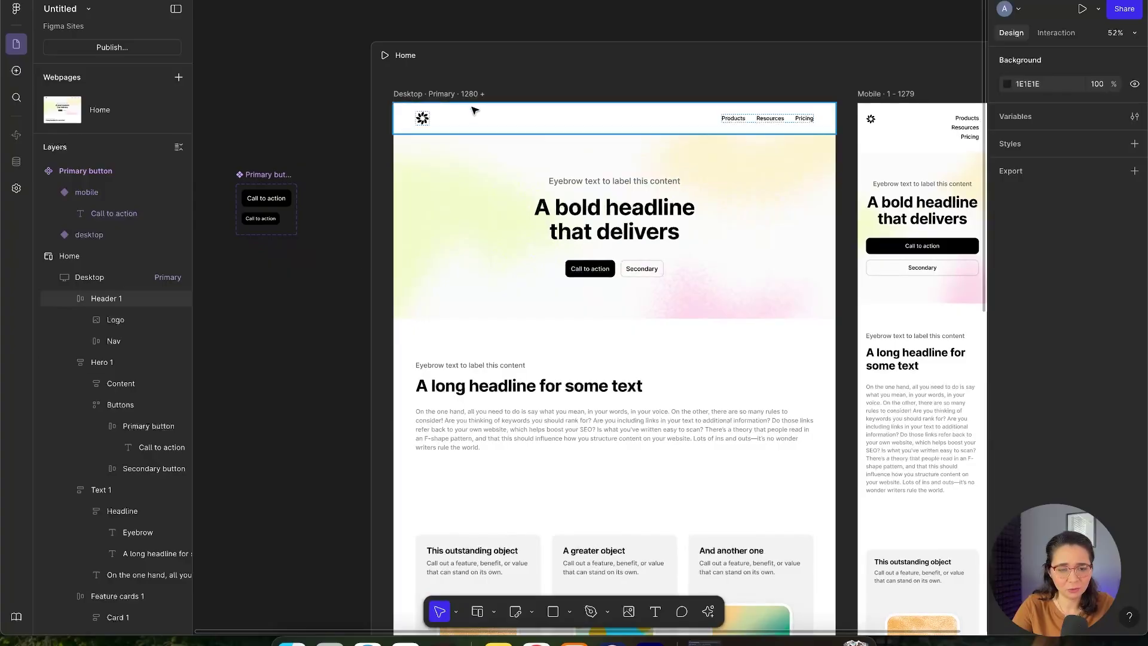
pyautogui.click(430, 94)
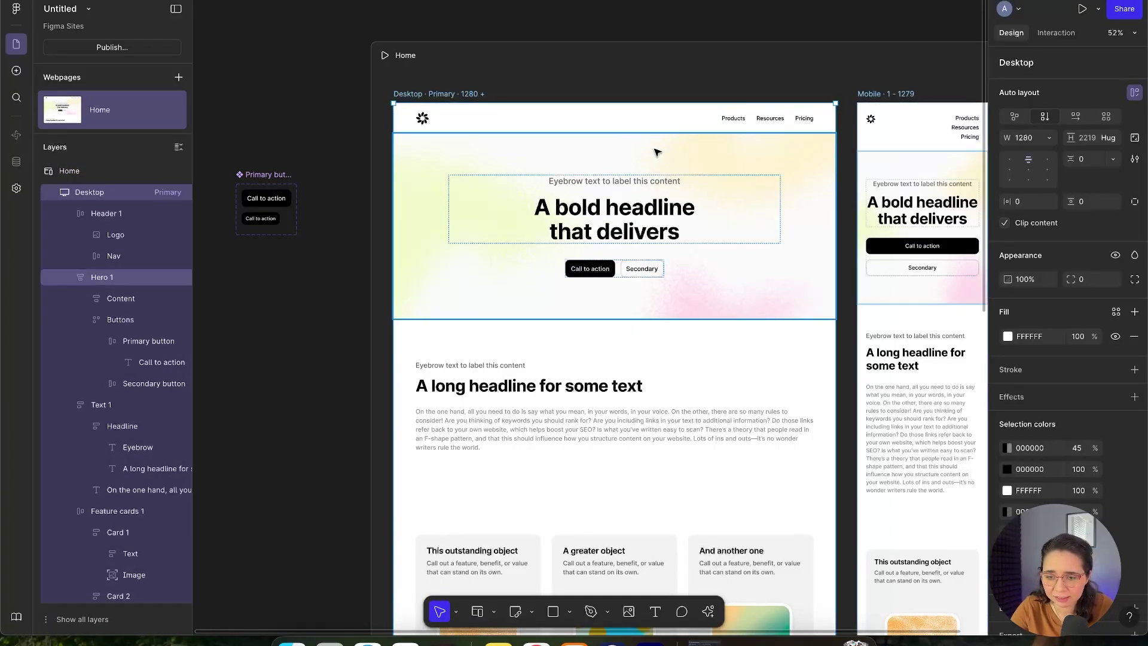
pyautogui.scroll(-2, 1094, 233)
pyautogui.scroll(2, 1094, 233)
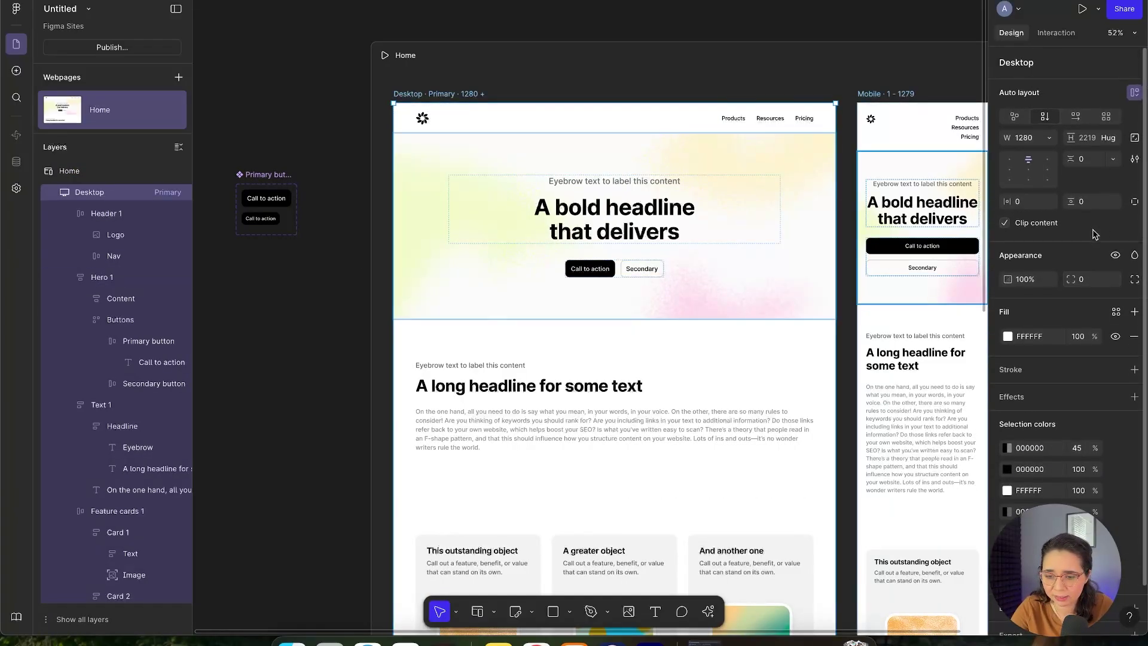
pyautogui.click(263, 174)
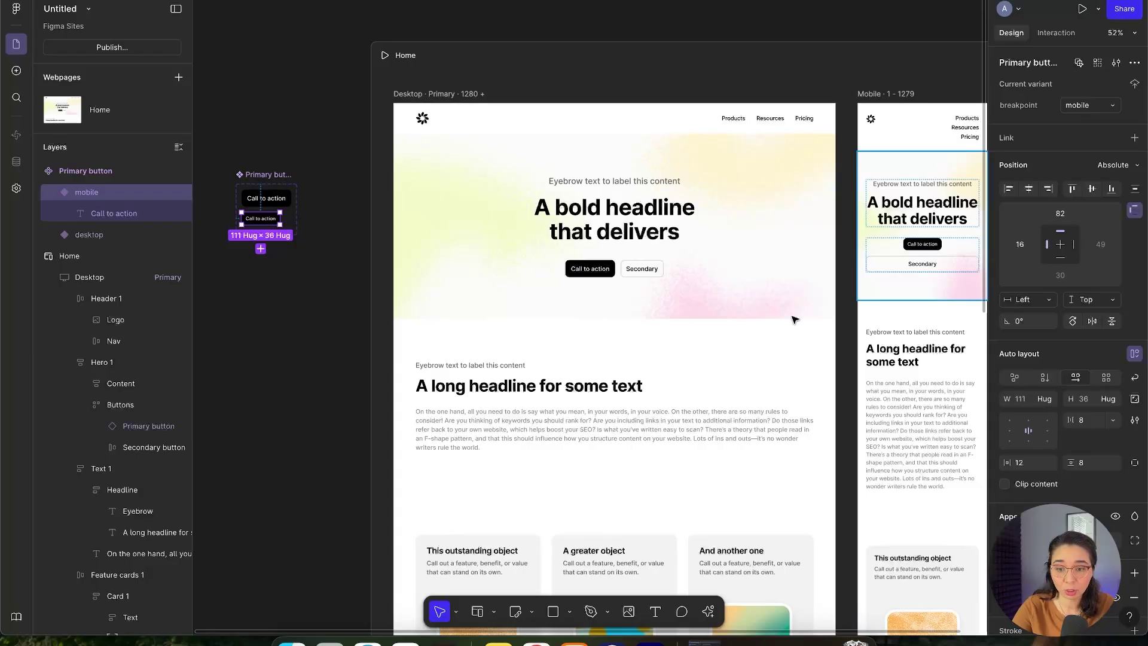
pyautogui.click(261, 345)
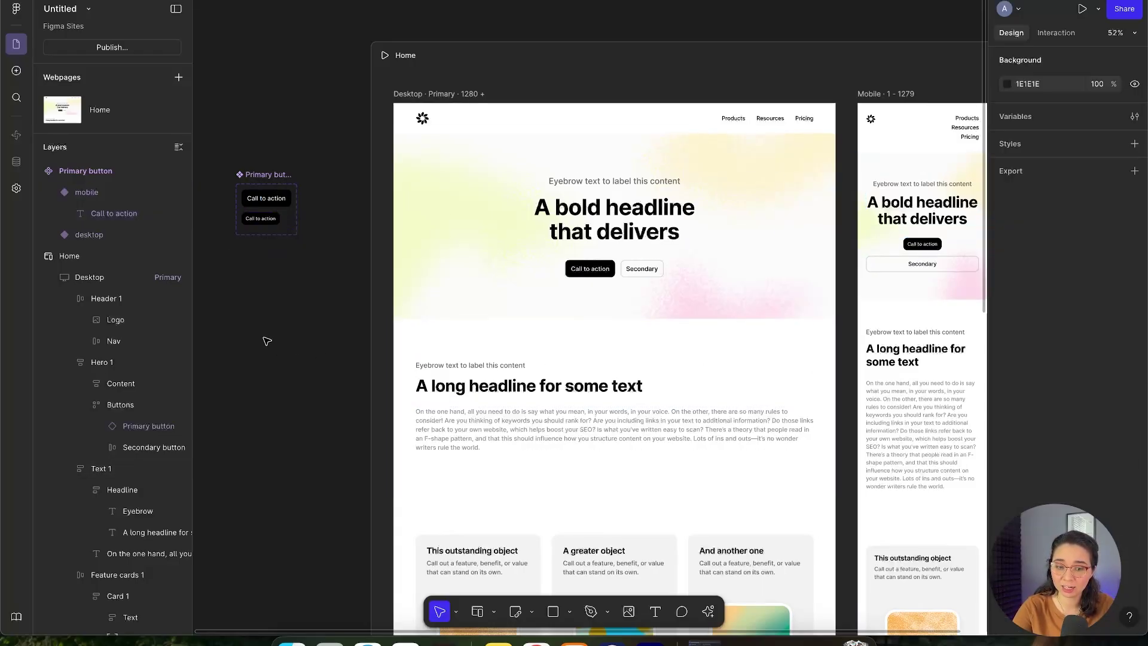
# Step: Set the desktop Call to action Primary button's breakpoint variant to desktop
pyautogui.scroll(5, 961, 272)
pyautogui.click(885, 188)
pyautogui.scroll(-2, 941, 228)
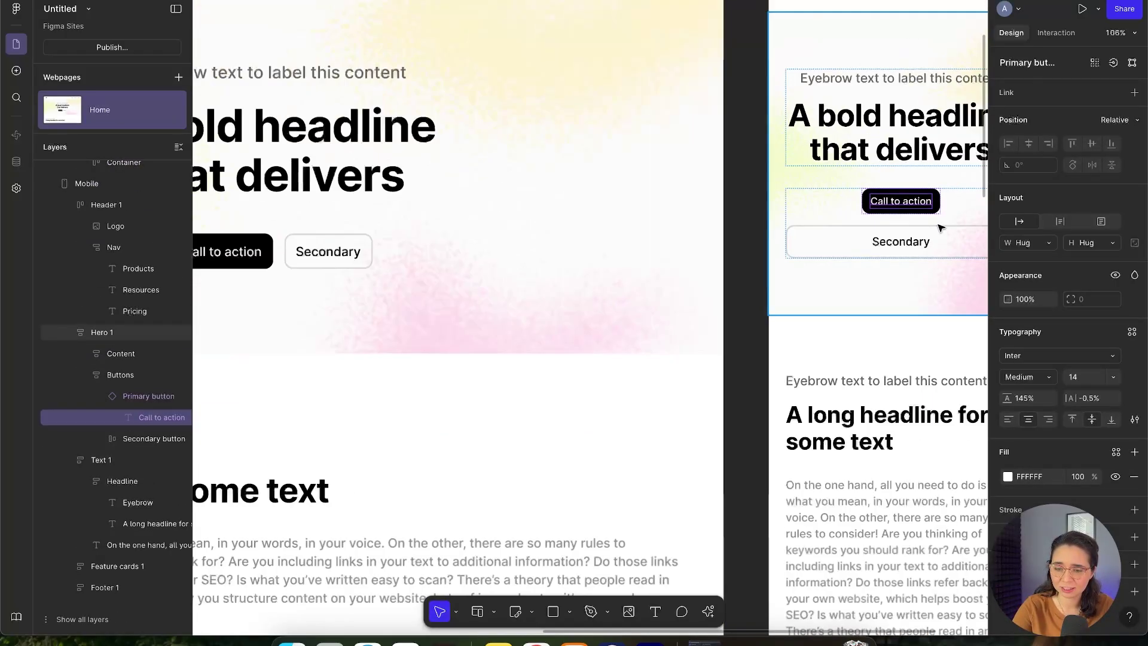
pyautogui.scroll(-3, 941, 228)
pyautogui.click(452, 241)
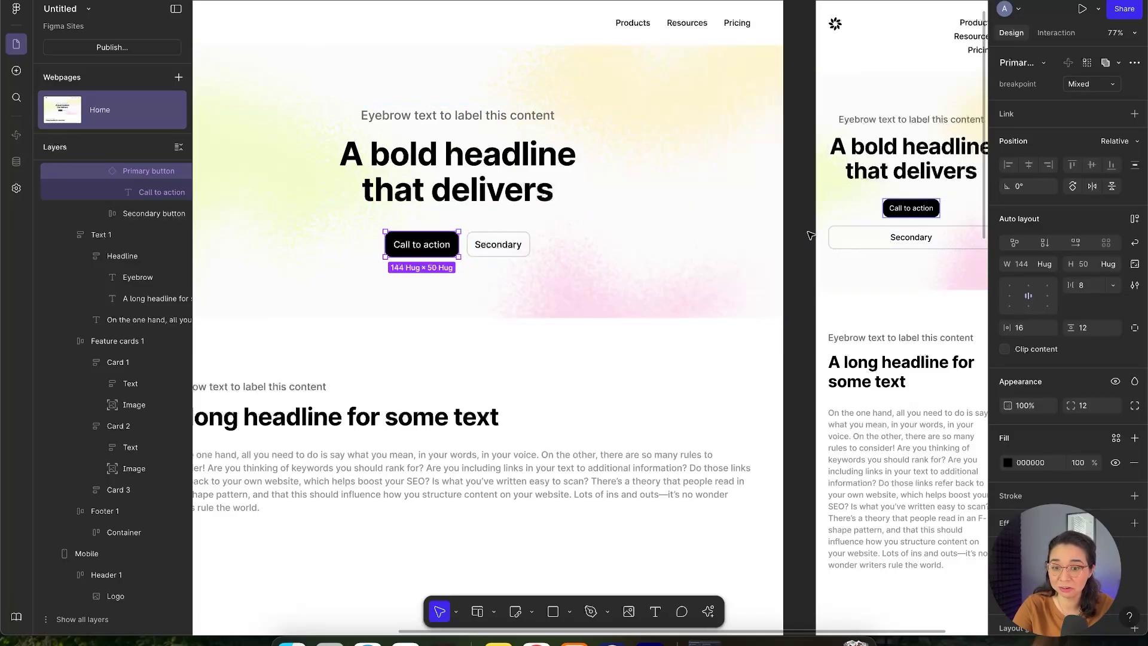
pyautogui.scroll(-3, 810, 235)
pyautogui.click(389, 73)
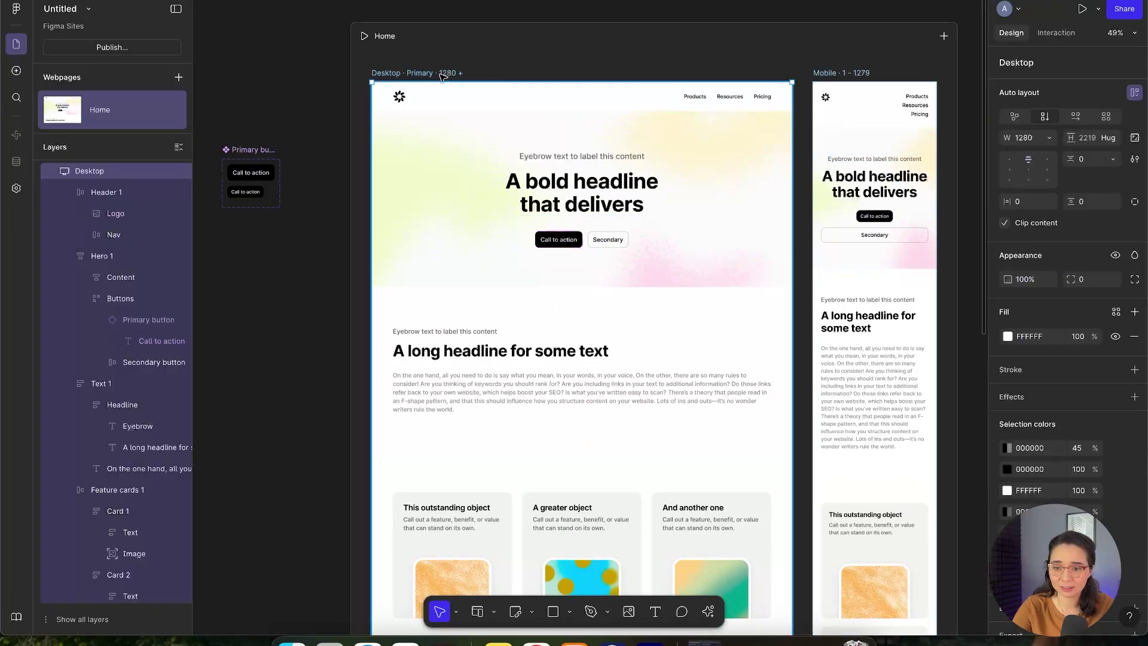
pyautogui.click(557, 237)
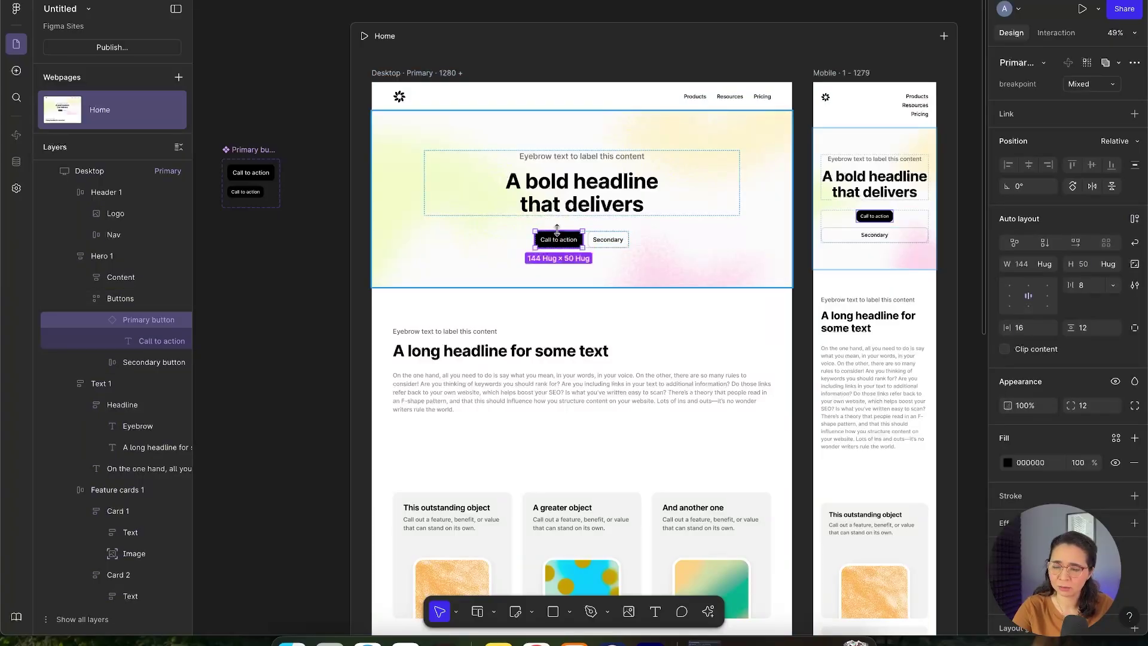
pyautogui.click(1110, 84)
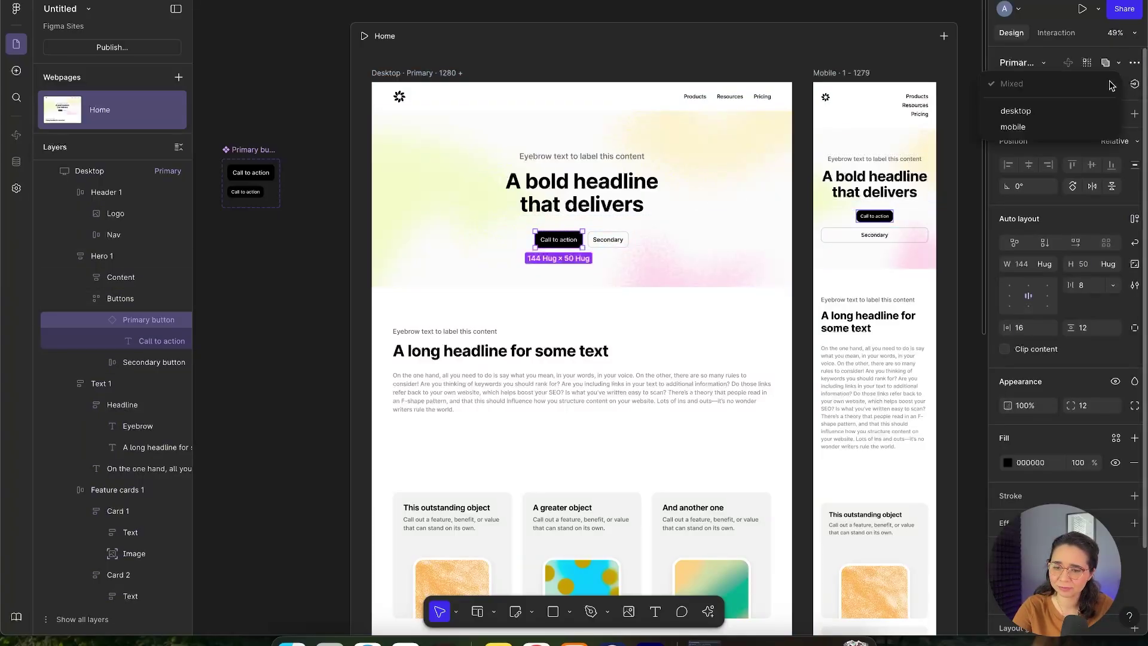
pyautogui.click(1064, 110)
# Step: Set the mobile frame's Primary button breakpoint variant to mobile
pyautogui.click(289, 243)
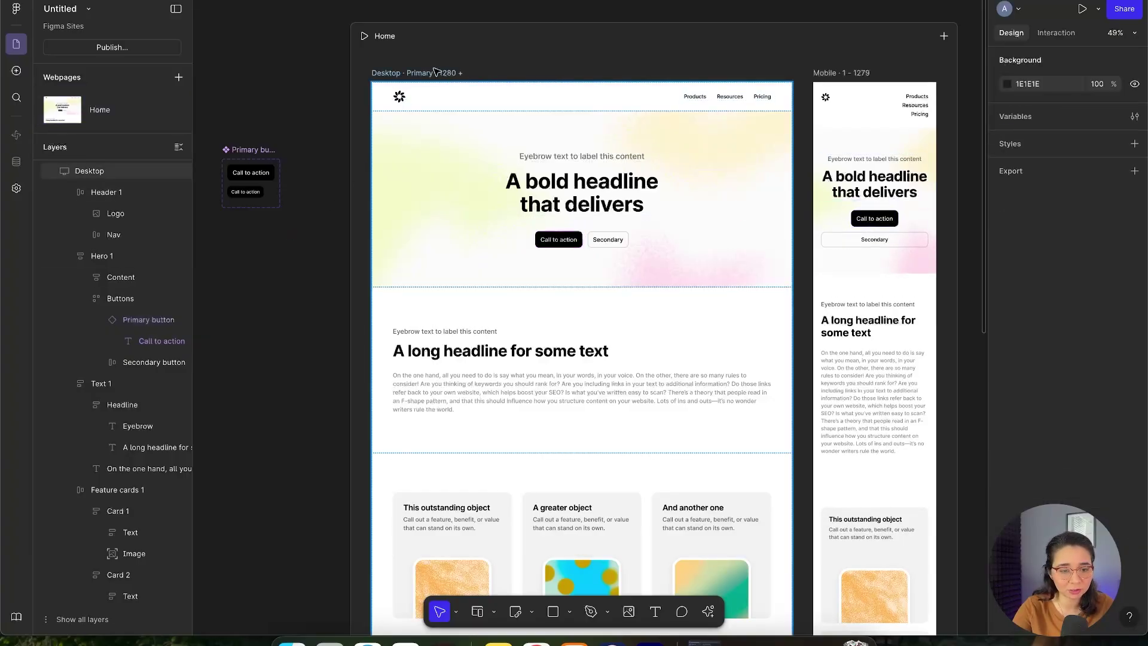
pyautogui.click(412, 72)
pyautogui.click(865, 235)
pyautogui.click(874, 219)
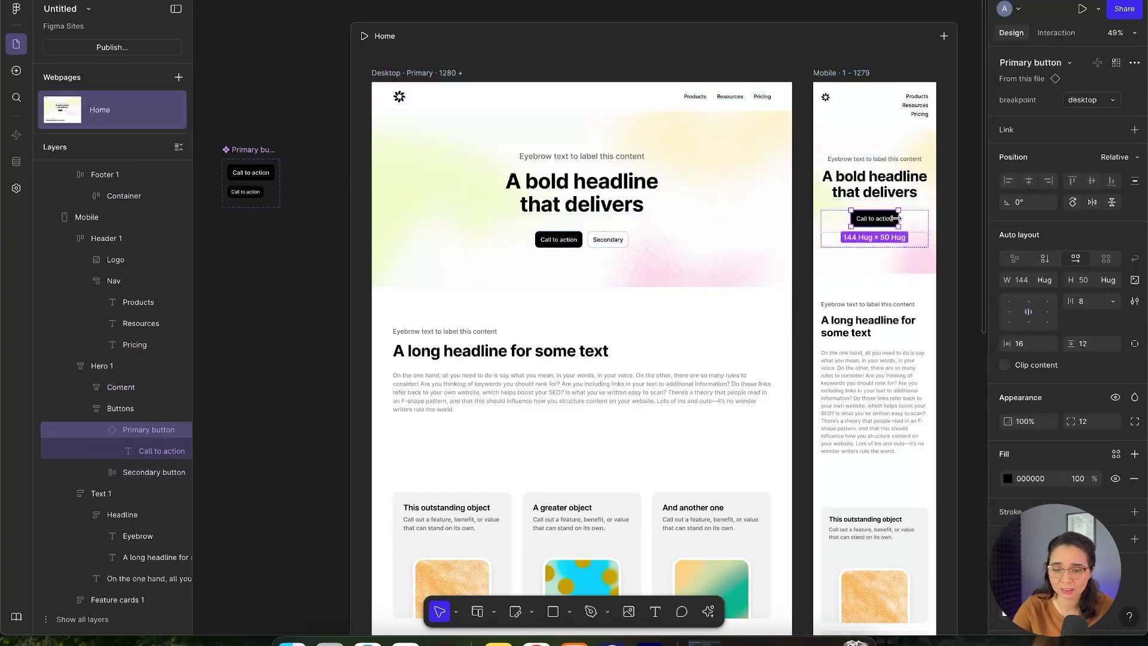
pyautogui.click(1091, 100)
pyautogui.click(1070, 119)
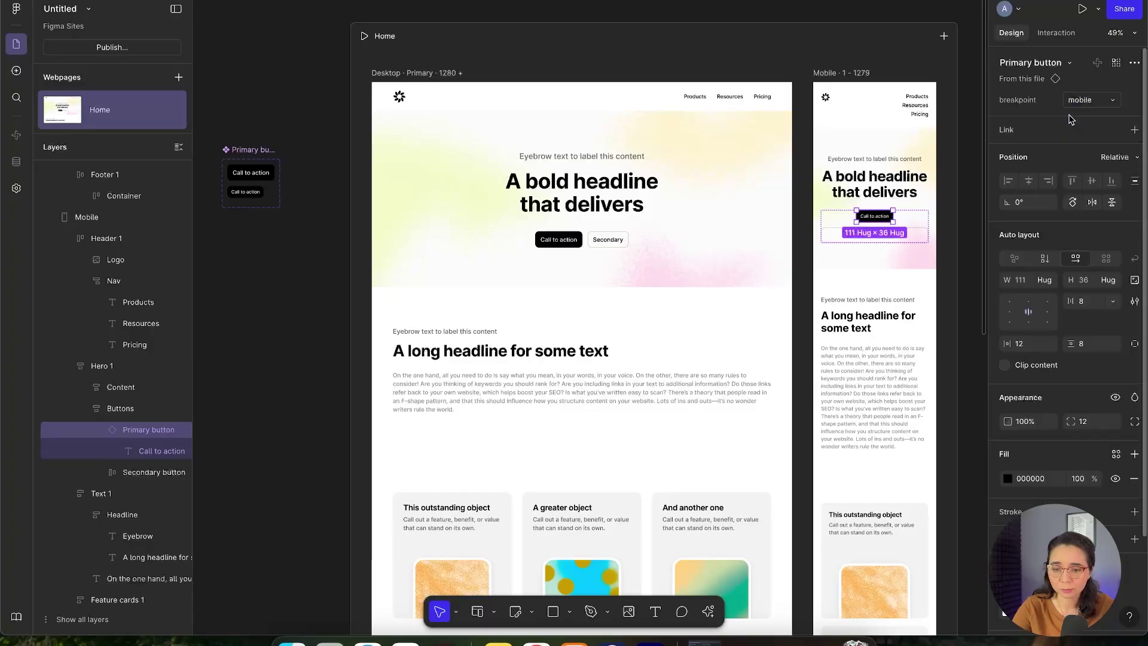
pyautogui.click(303, 265)
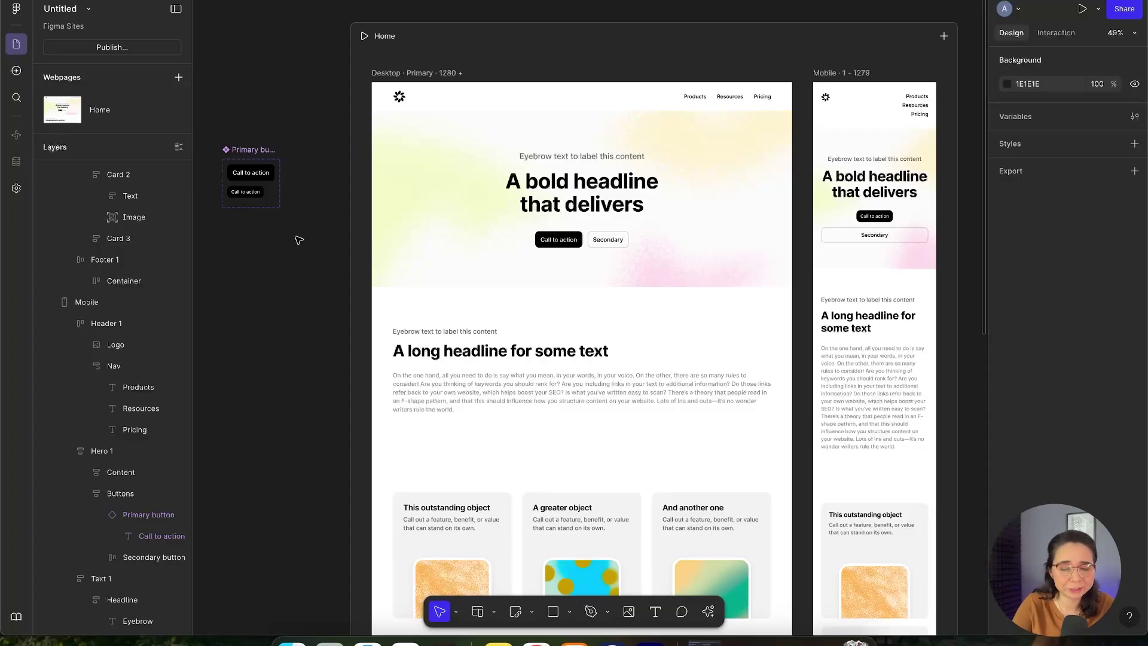
# Step: Move the Primary button component set higher up the canvas
pyautogui.hscroll(-4, 259, 267)
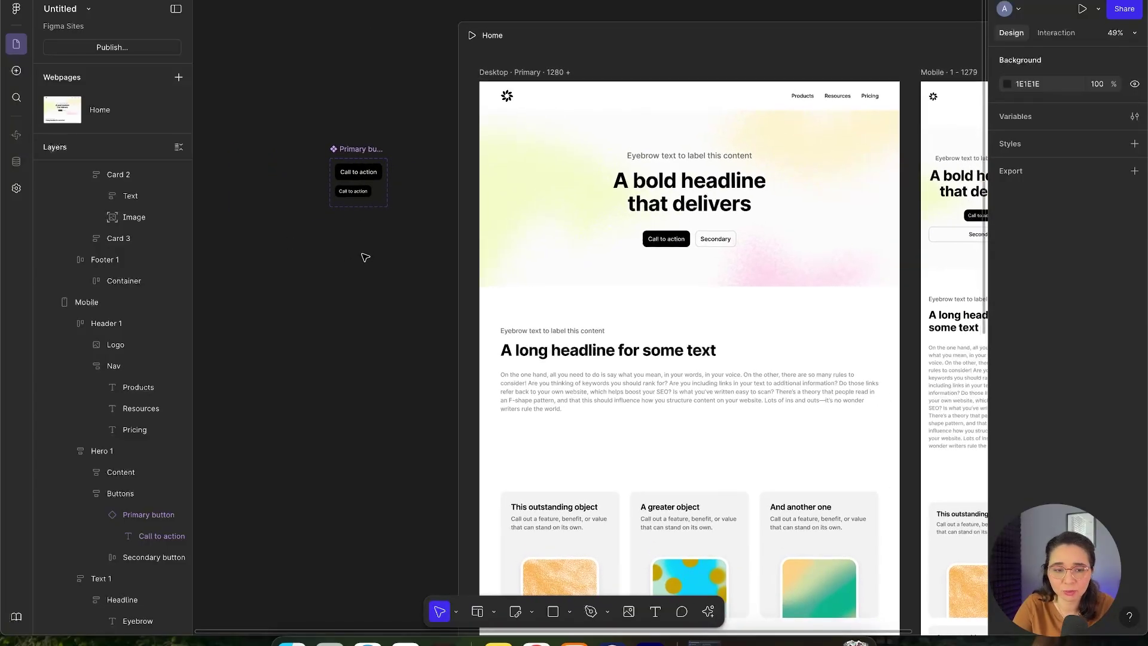
pyautogui.moveTo(370, 152); pyautogui.dragTo(408, 107)
pyautogui.click(326, 72)
pyautogui.click(419, 160)
pyautogui.click(420, 213)
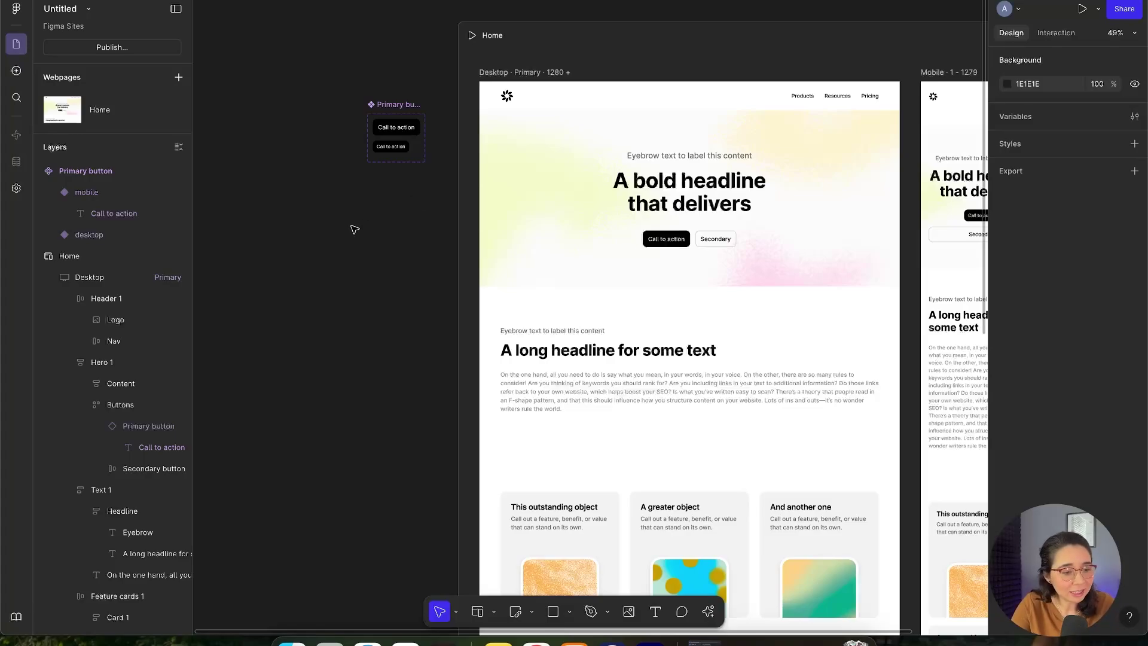
# Step: Open the layer search and review its filter options
pyautogui.click(16, 98)
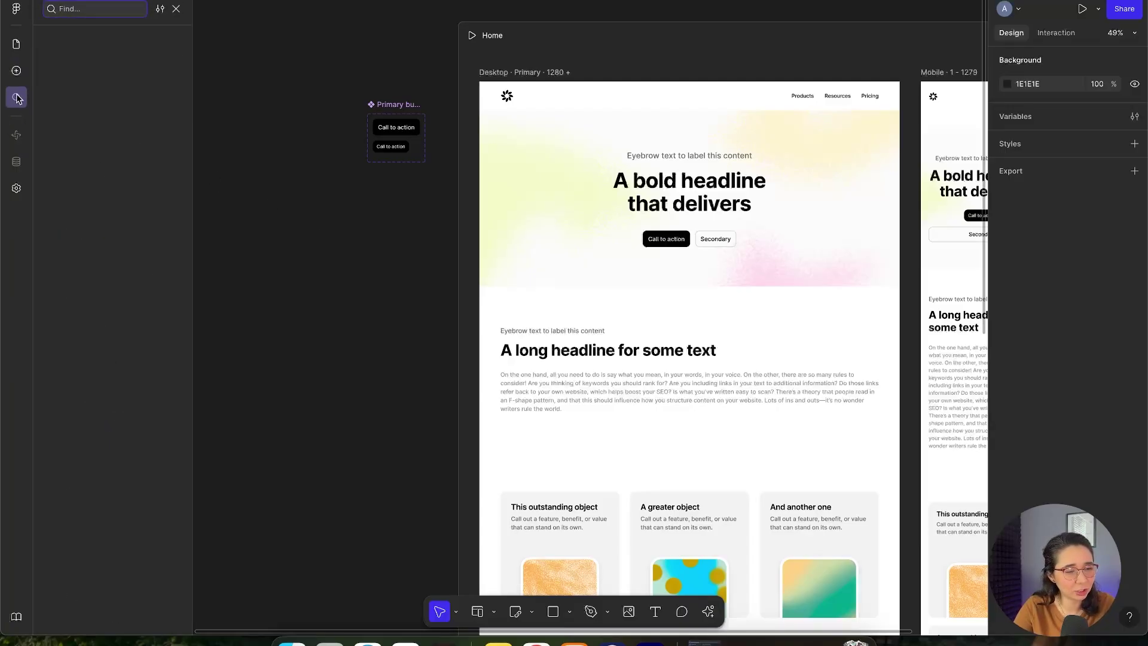
pyautogui.click(160, 9)
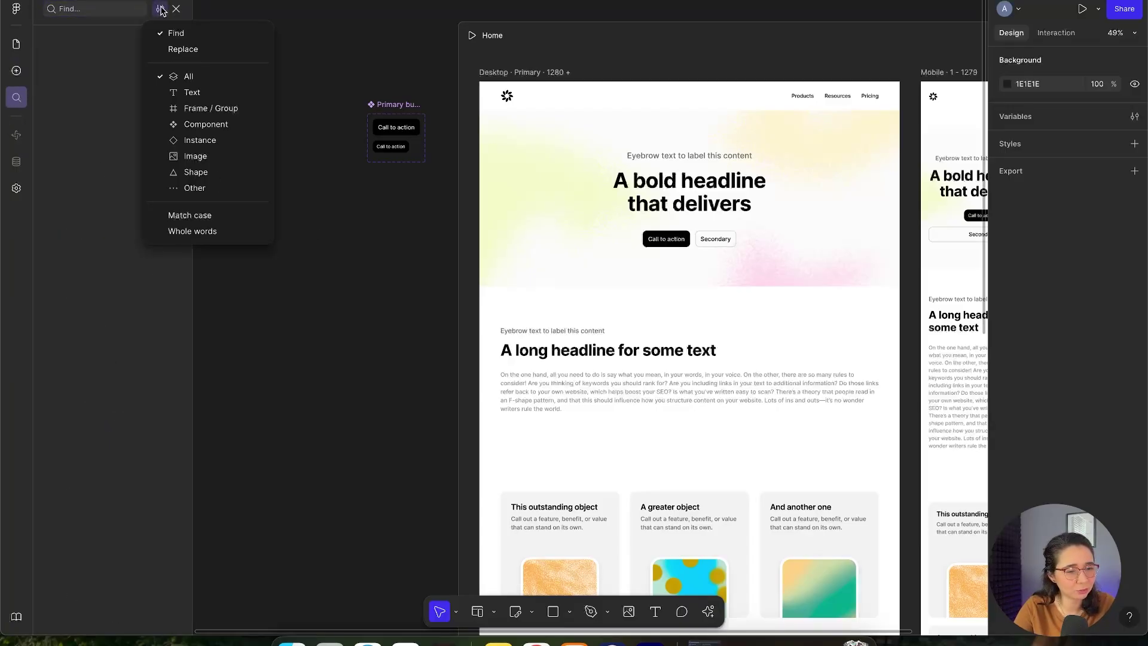
pyautogui.click(257, 99)
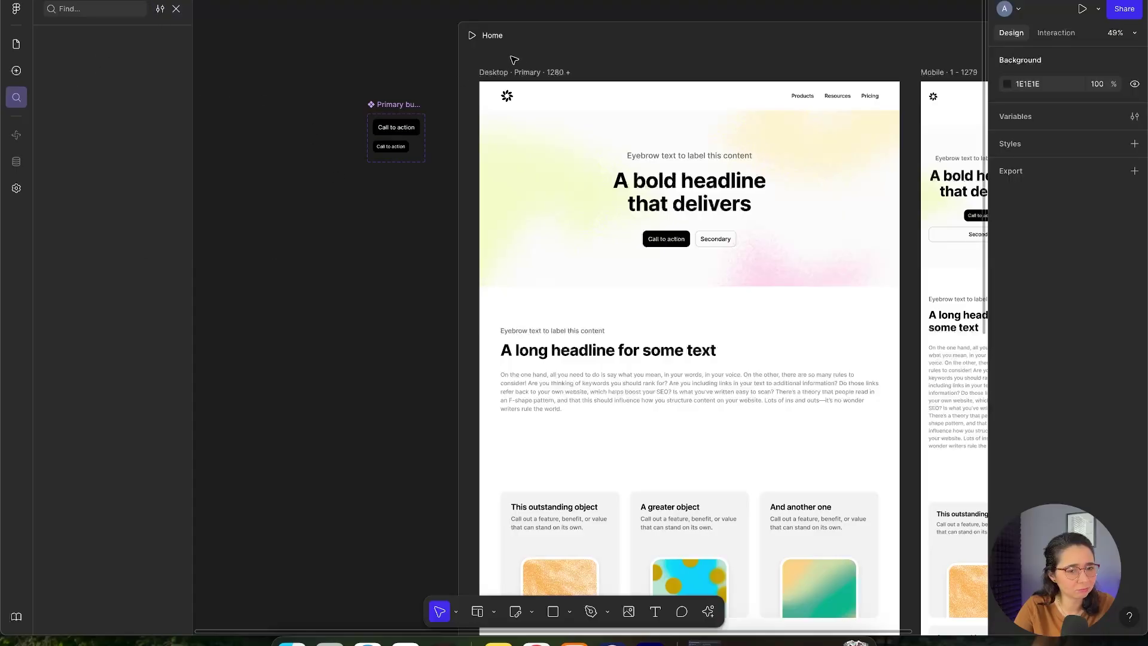
pyautogui.click(515, 72)
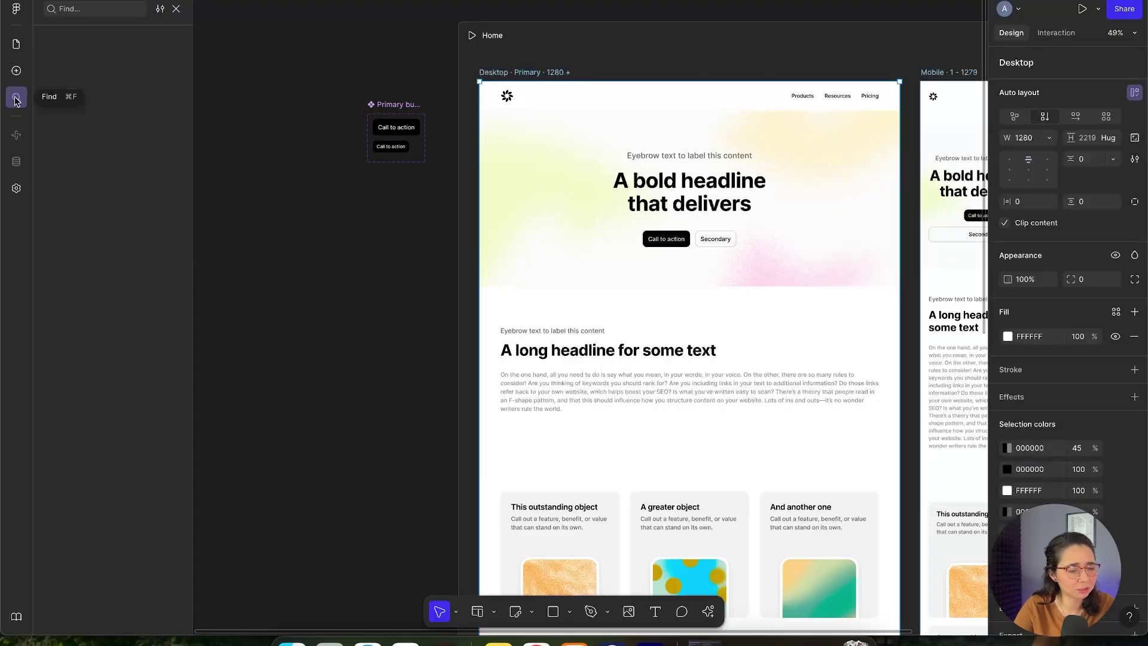
pyautogui.click(158, 9)
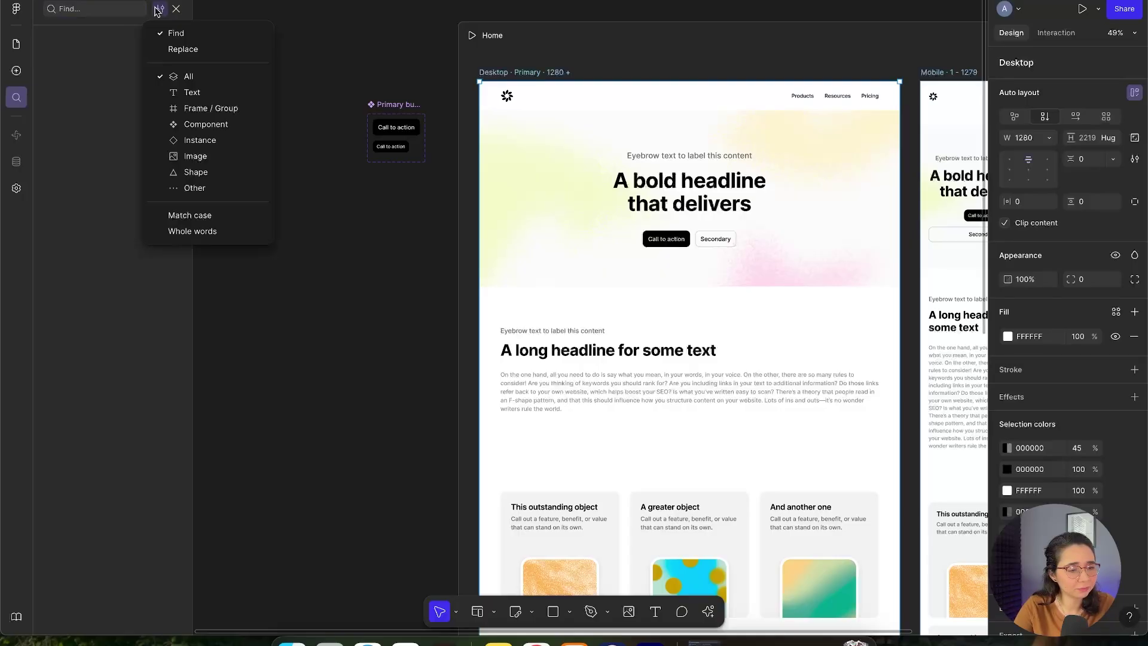
pyautogui.click(105, 18)
# Step: Search the layers for 'button' and re-centre the view on the Home frames
pyautogui.click(108, 19)
pyautogui.write('button')
pyautogui.scroll(-5, 256, 193)
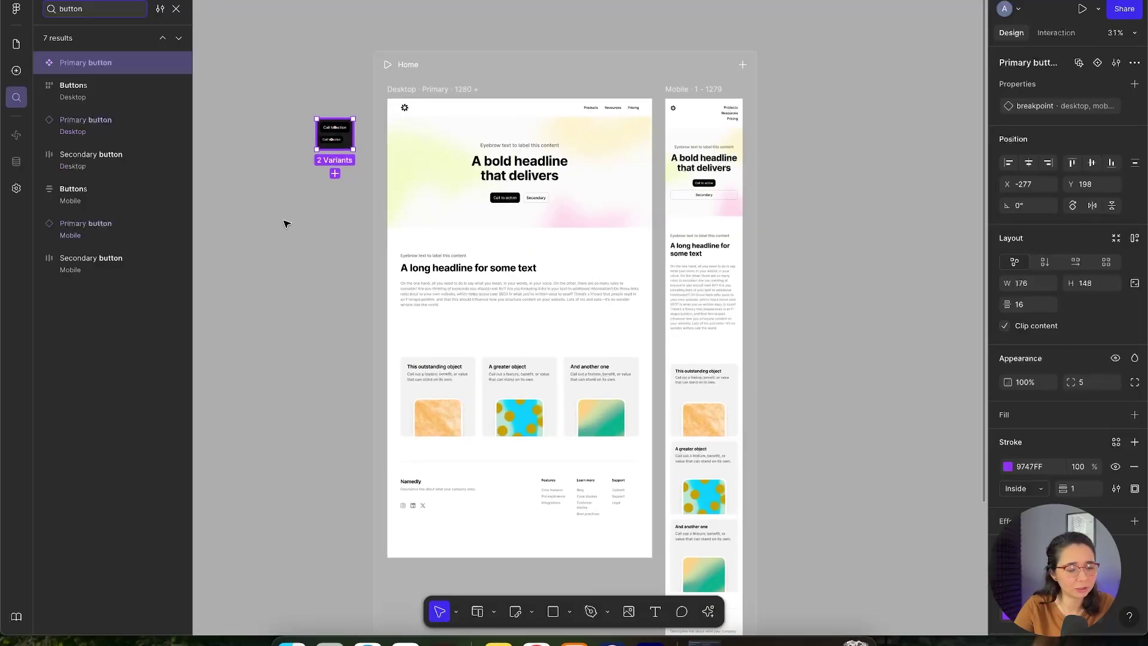
pyautogui.click(282, 251)
pyautogui.moveTo(259, 227); pyautogui.dragTo(341, 230)
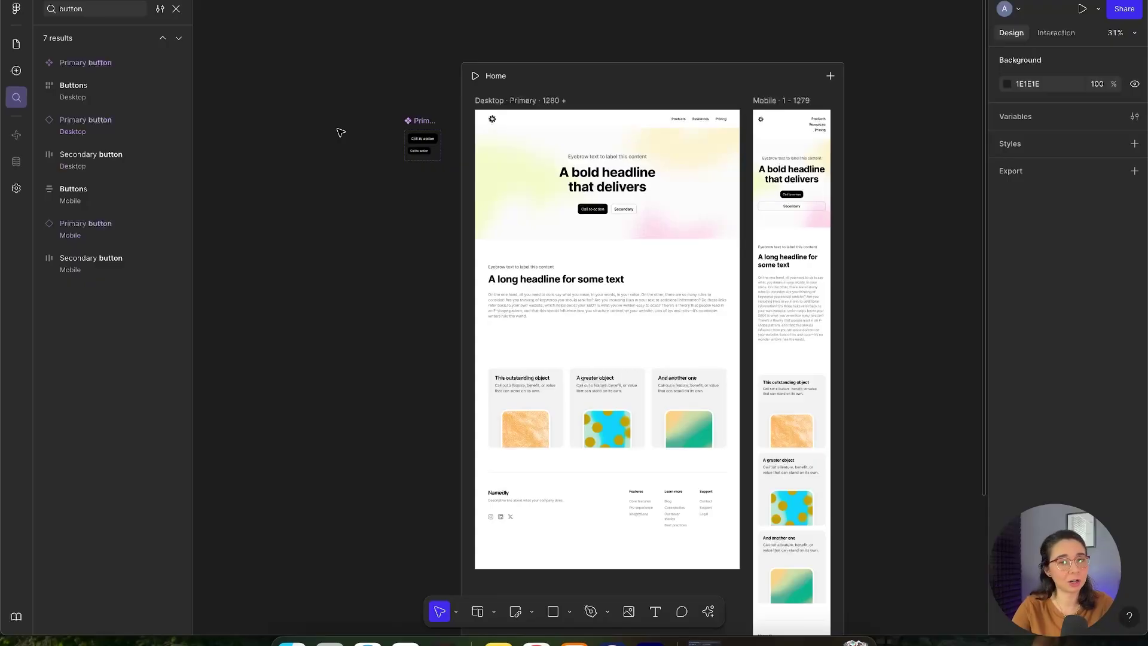
pyautogui.scroll(-3, 320, 157)
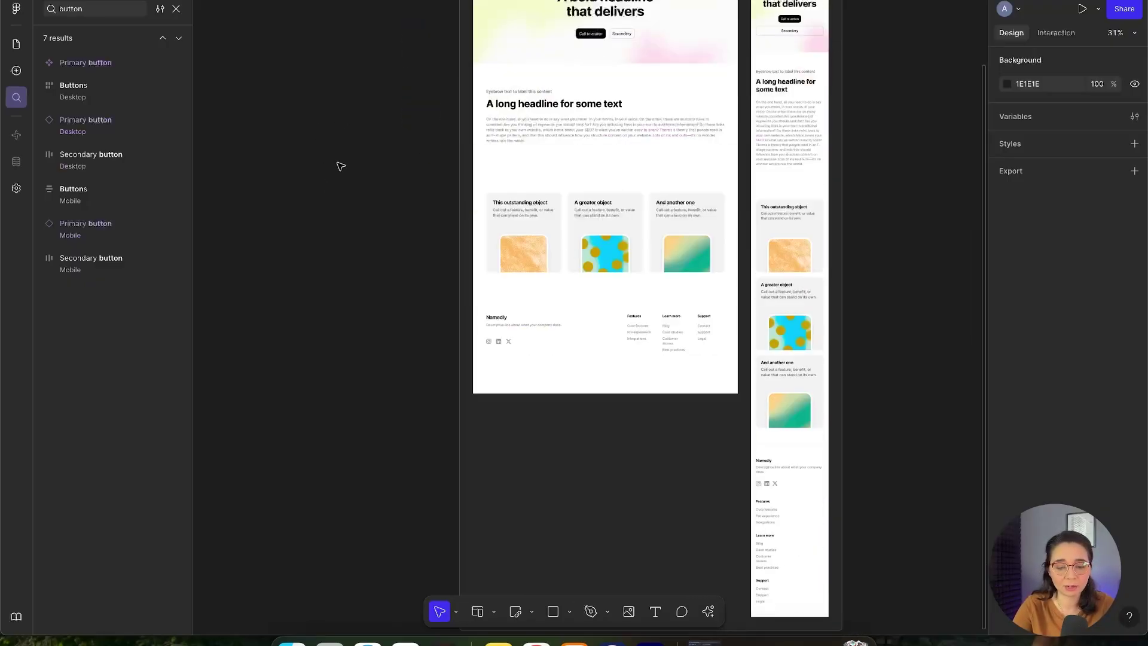
pyautogui.scroll(4, 338, 167)
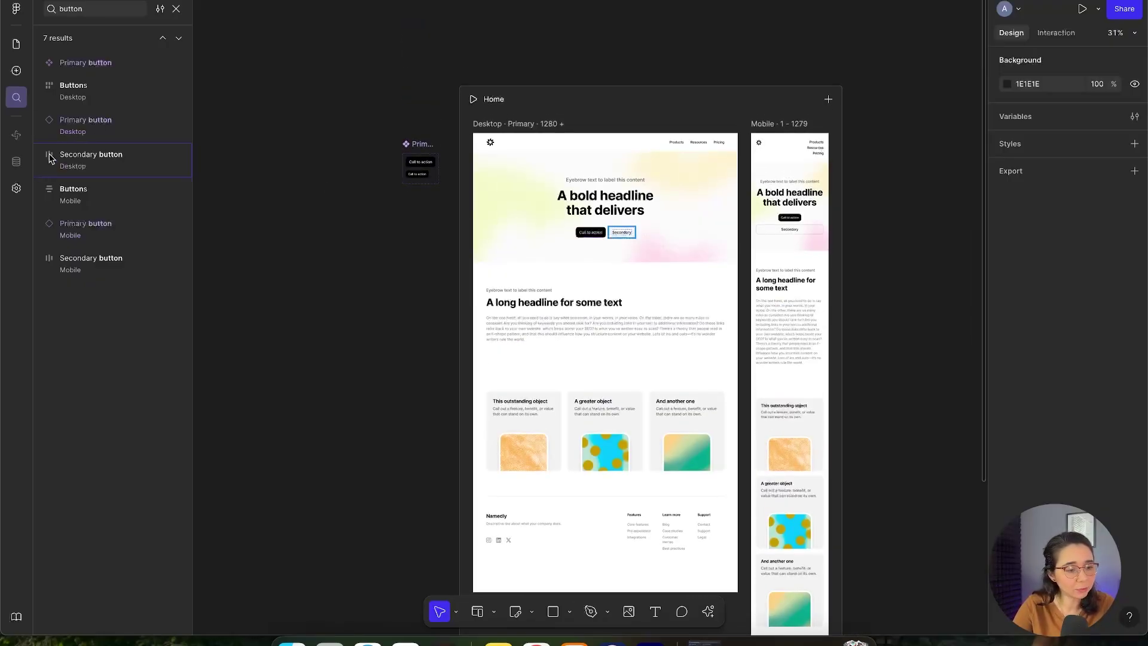
pyautogui.click(15, 189)
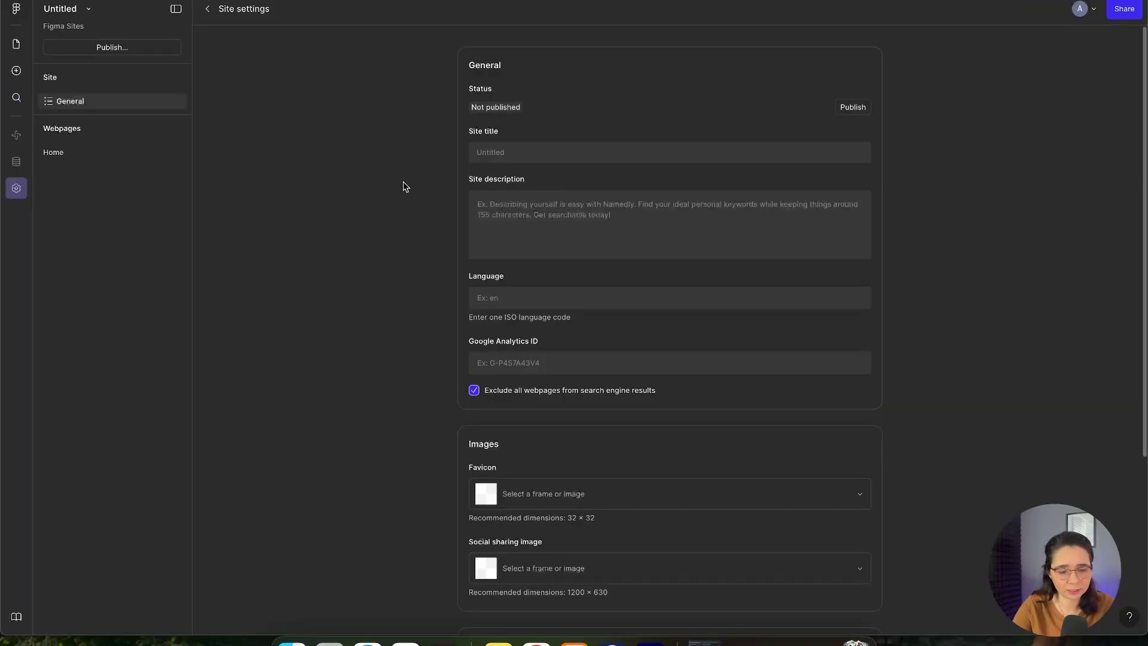
# Step: Type a few lines of test code into the Start of <head> custom code field
pyautogui.scroll(-1, 486, 200)
pyautogui.scroll(-2, 376, 187)
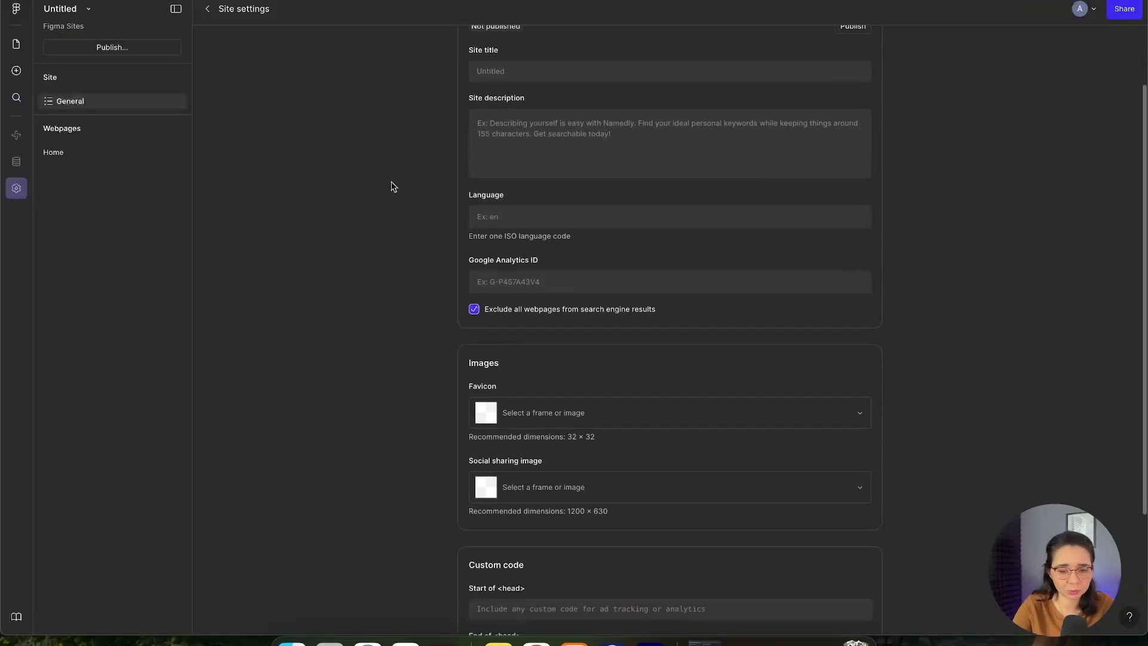
pyautogui.scroll(-5, 378, 175)
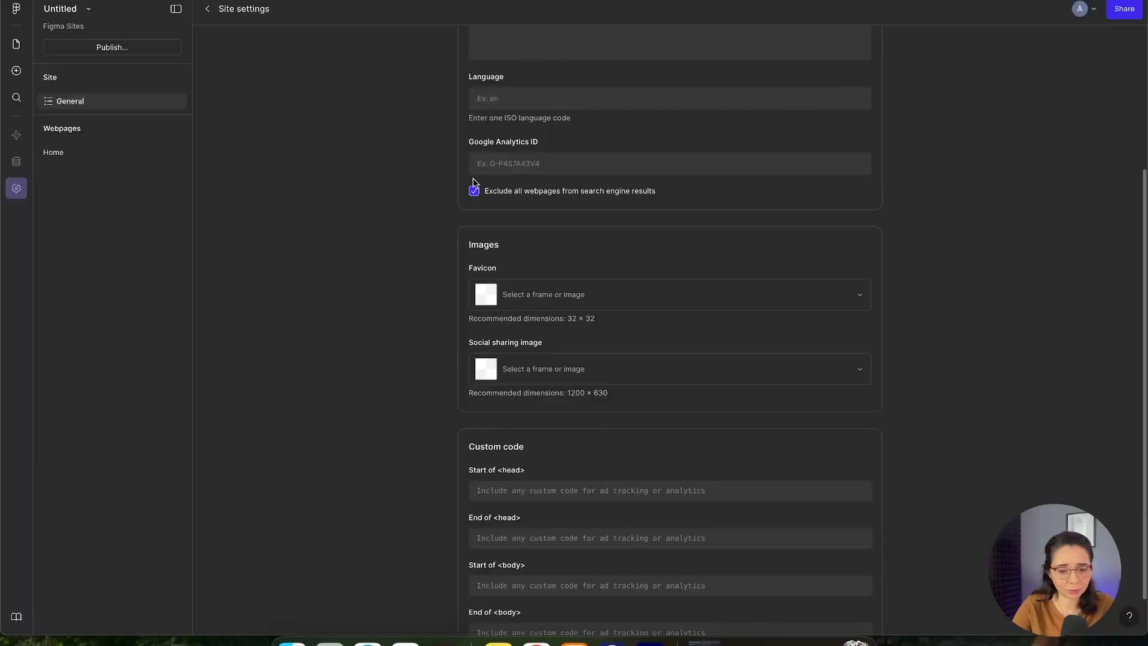
pyautogui.scroll(-2, 454, 186)
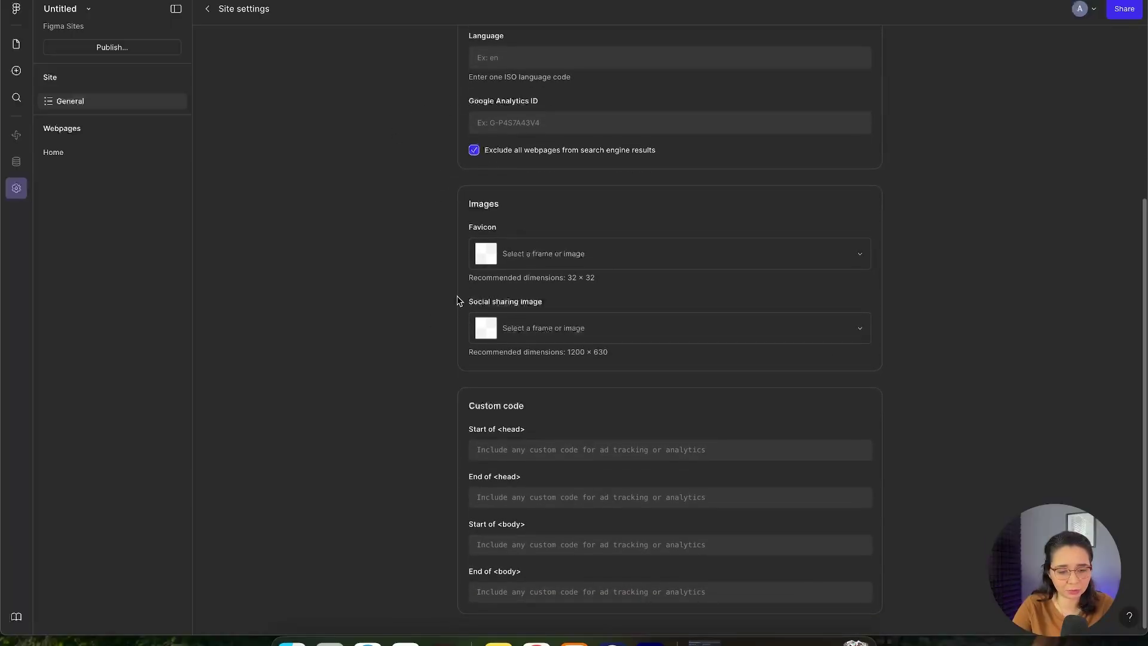
pyautogui.click(564, 447)
pyautogui.click(570, 434)
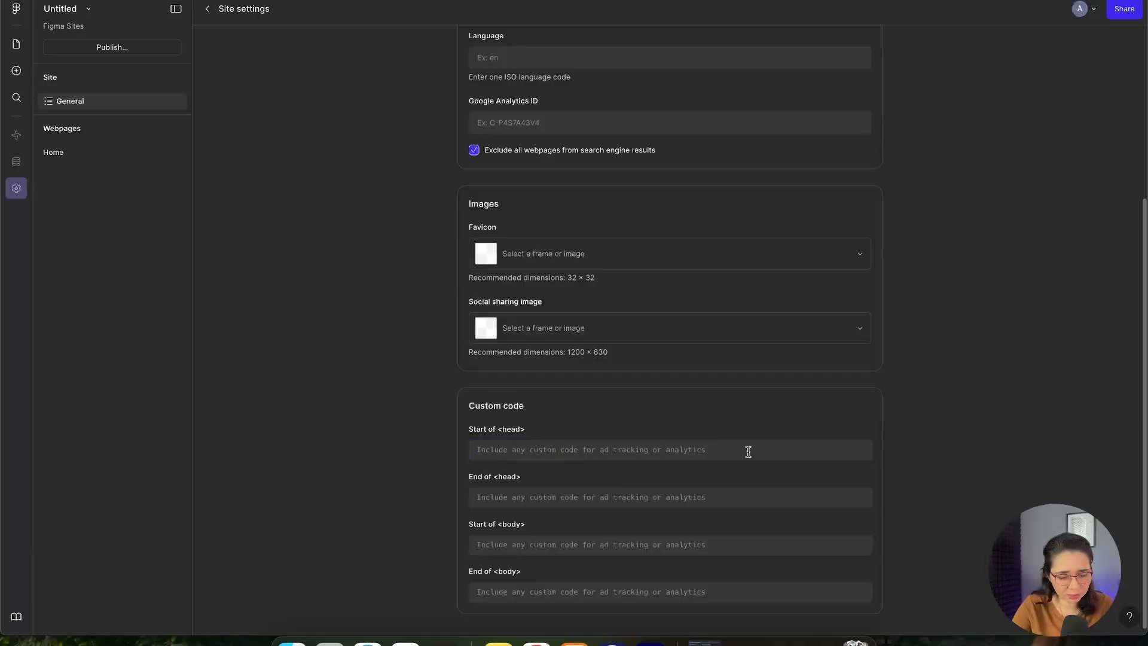
pyautogui.write('fdfdsfvds fds fds')
pyautogui.press('Return')
pyautogui.press('Return')
pyautogui.press('Return')
pyautogui.press('Return')
pyautogui.press('Return')
pyautogui.press('Return')
pyautogui.write('fdsfds')
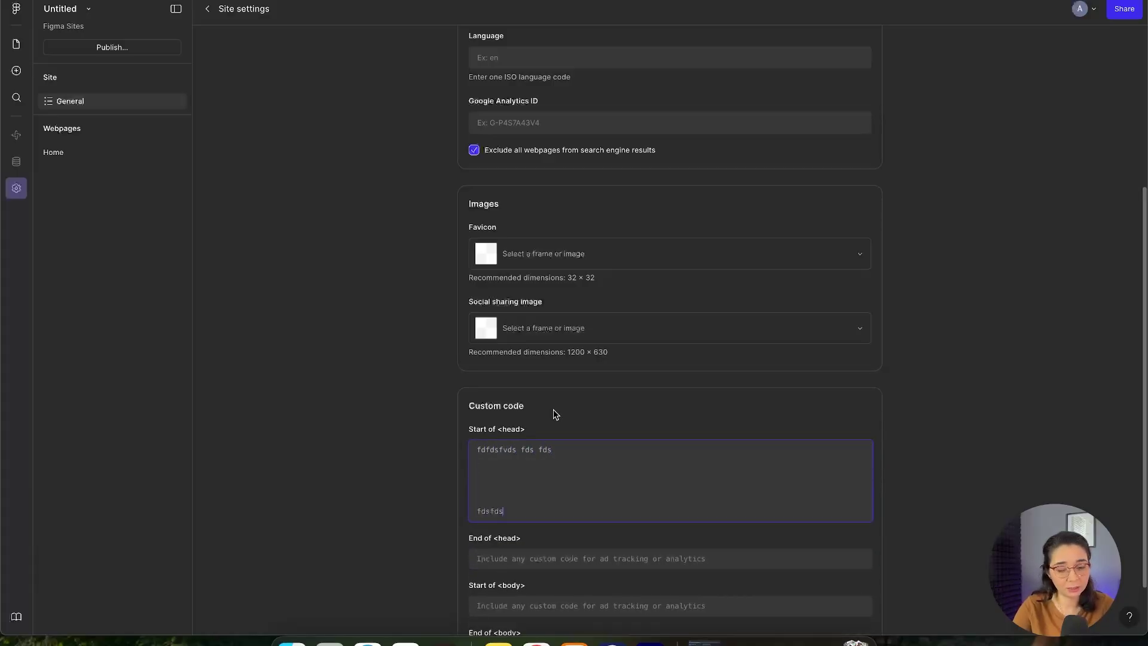
pyautogui.scroll(-2, 554, 413)
pyautogui.click(545, 408)
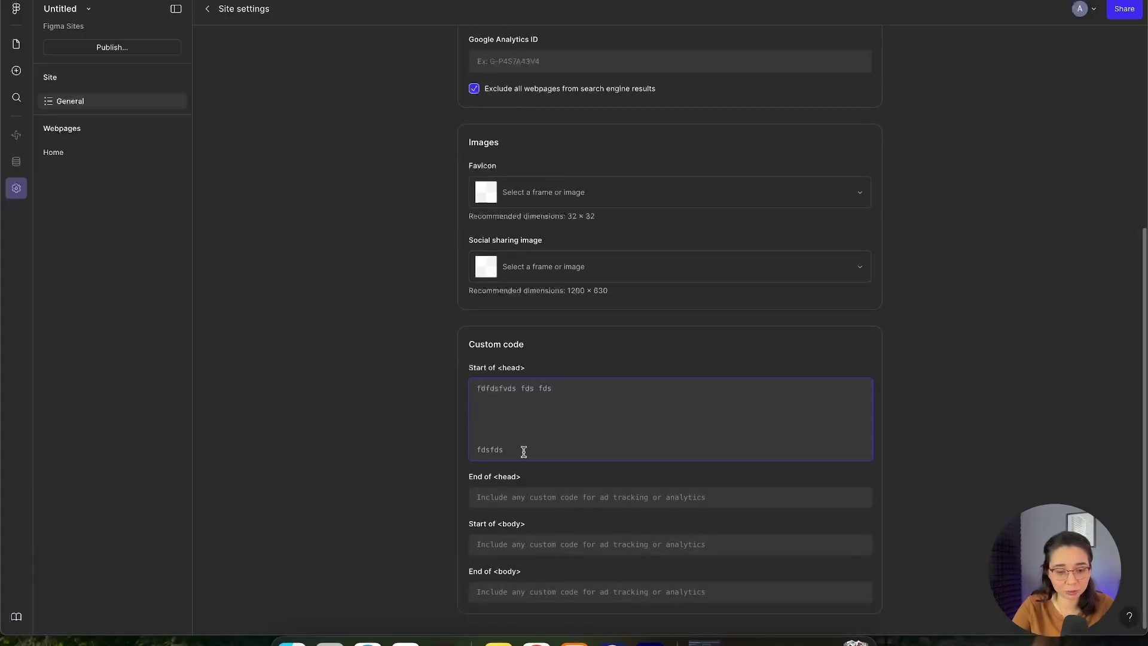
pyautogui.press('Return')
pyautogui.press('Return')
pyautogui.write('dfsfd')
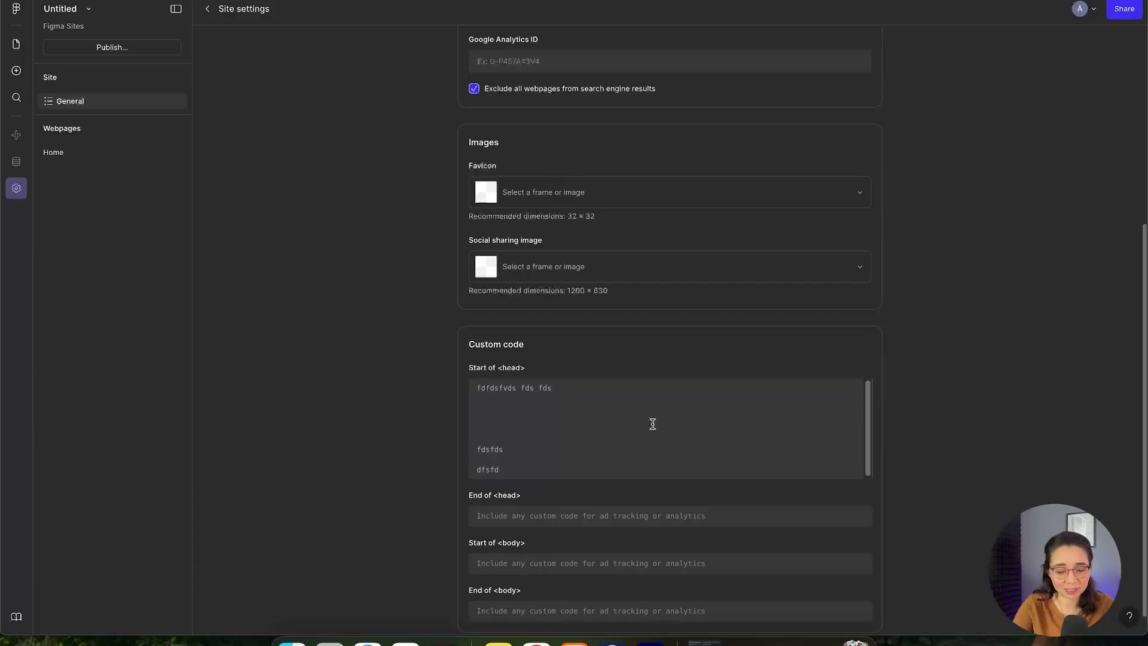
# Step: Clear all the test code from the Start of <head> field and return to General
pyautogui.click(617, 438)
pyautogui.press('super+a')
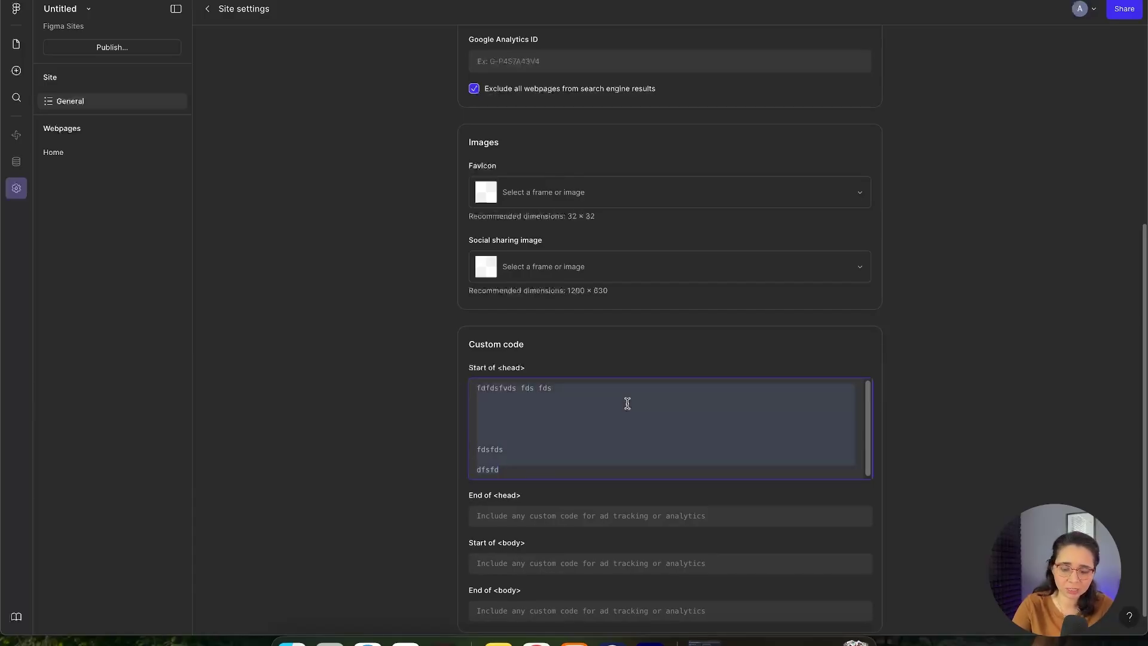
pyautogui.press('BackSpace')
pyautogui.scroll(5, 366, 199)
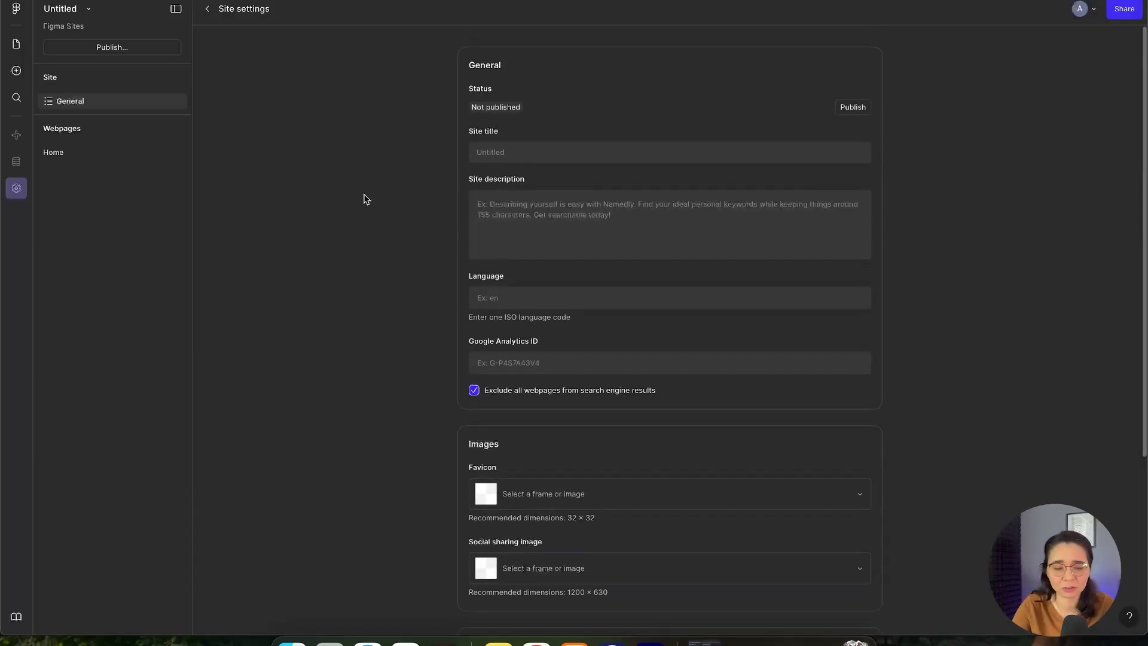
pyautogui.scroll(-5, 379, 263)
pyautogui.scroll(5, 379, 264)
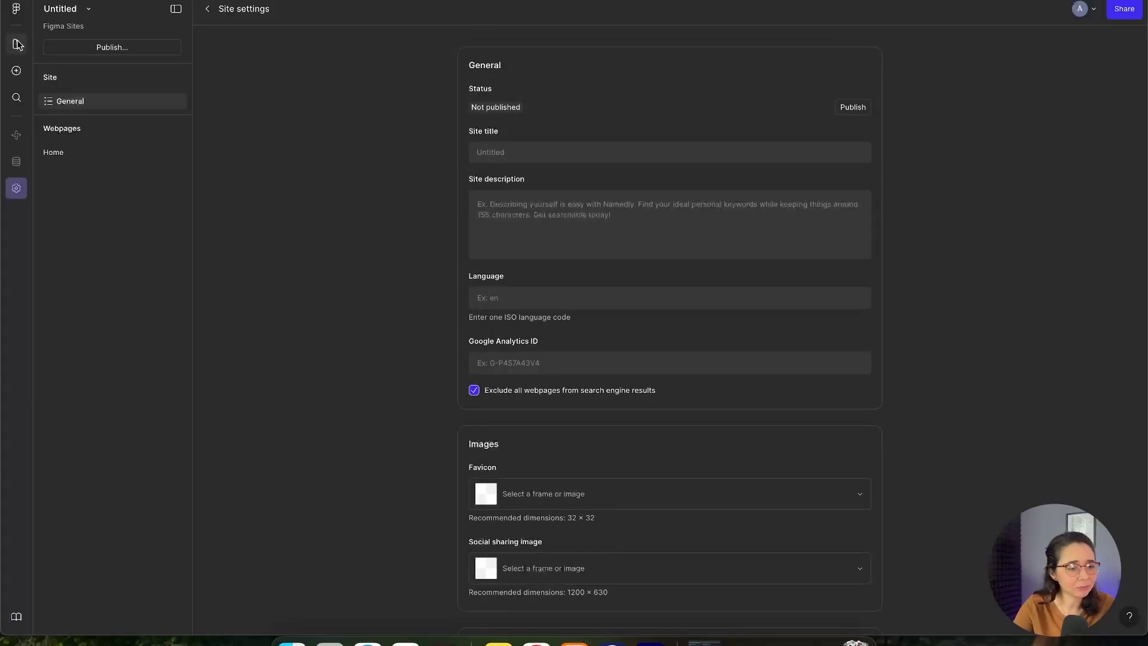
# Step: Add a Tablet breakpoint to the Home page
pyautogui.click(16, 43)
pyautogui.click(797, 71)
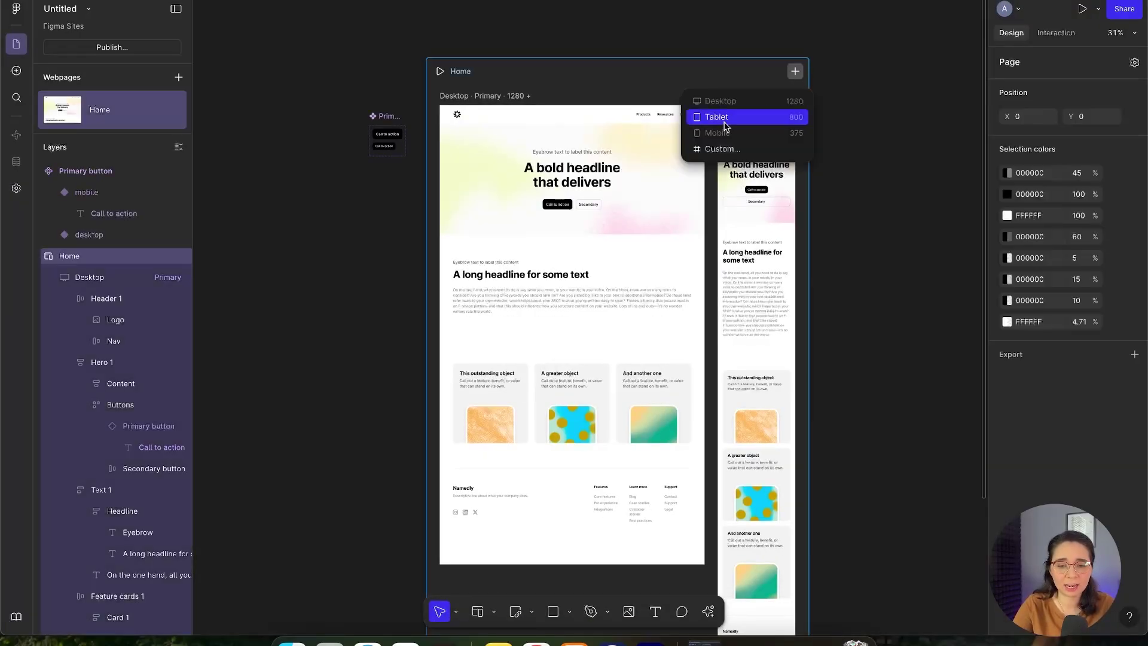
pyautogui.click(754, 118)
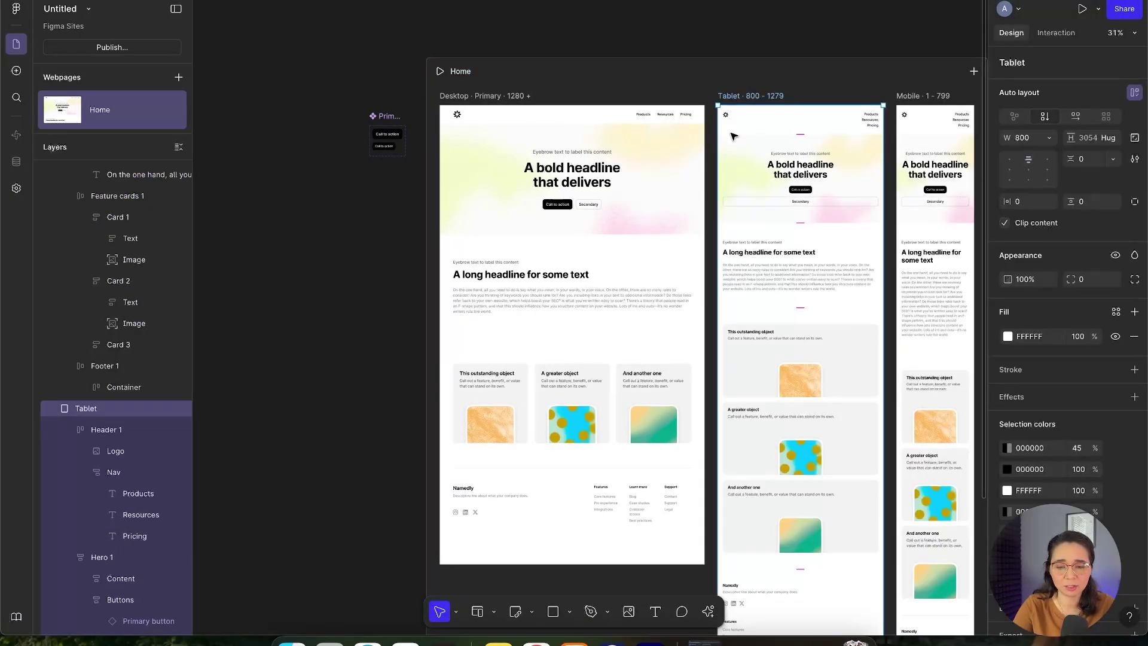
pyautogui.scroll(-4, 328, 179)
pyautogui.scroll(-2, 317, 232)
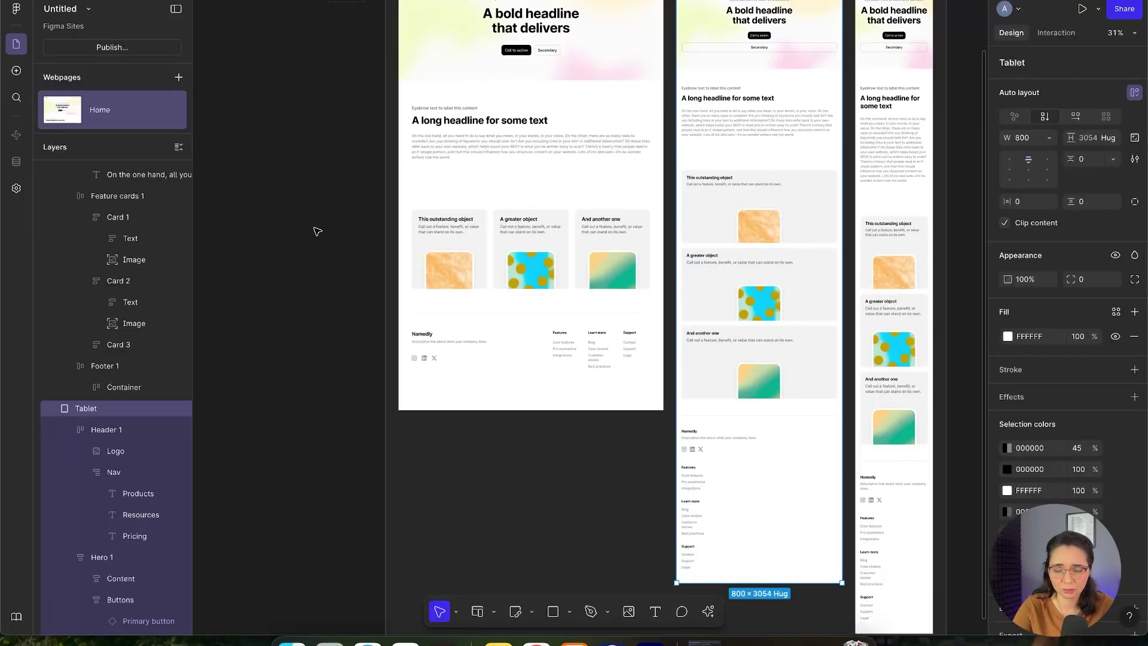
pyautogui.scroll(3, 828, 334)
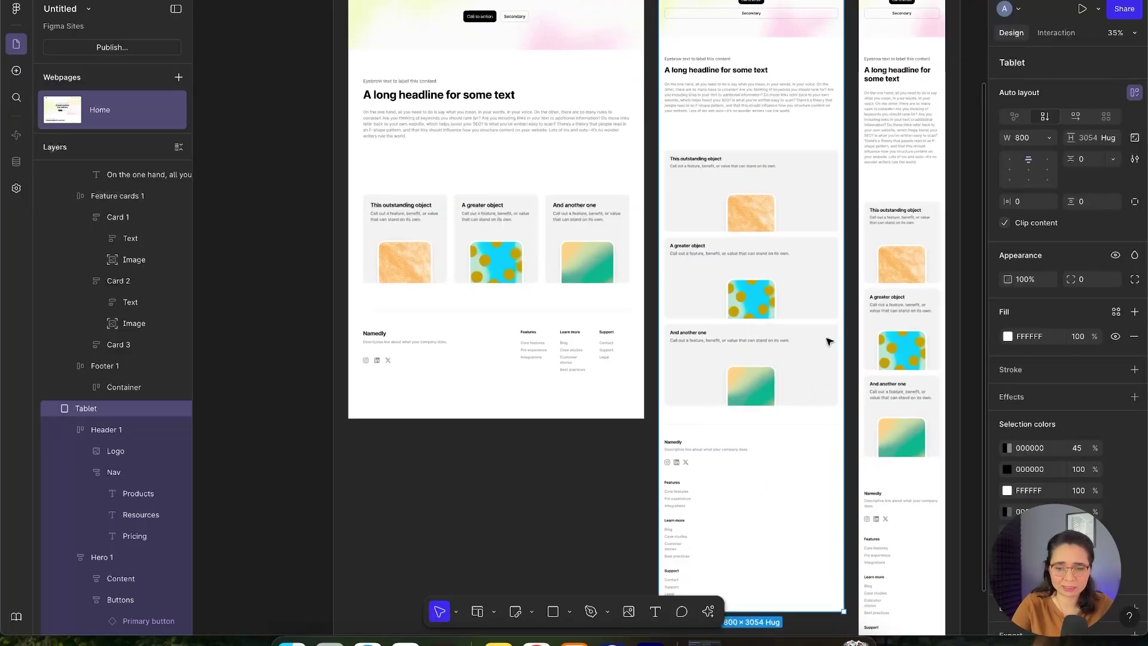
# Step: Make the tablet Secondary button hug its width and lay the Buttons frame out horizontally
pyautogui.click(804, 100)
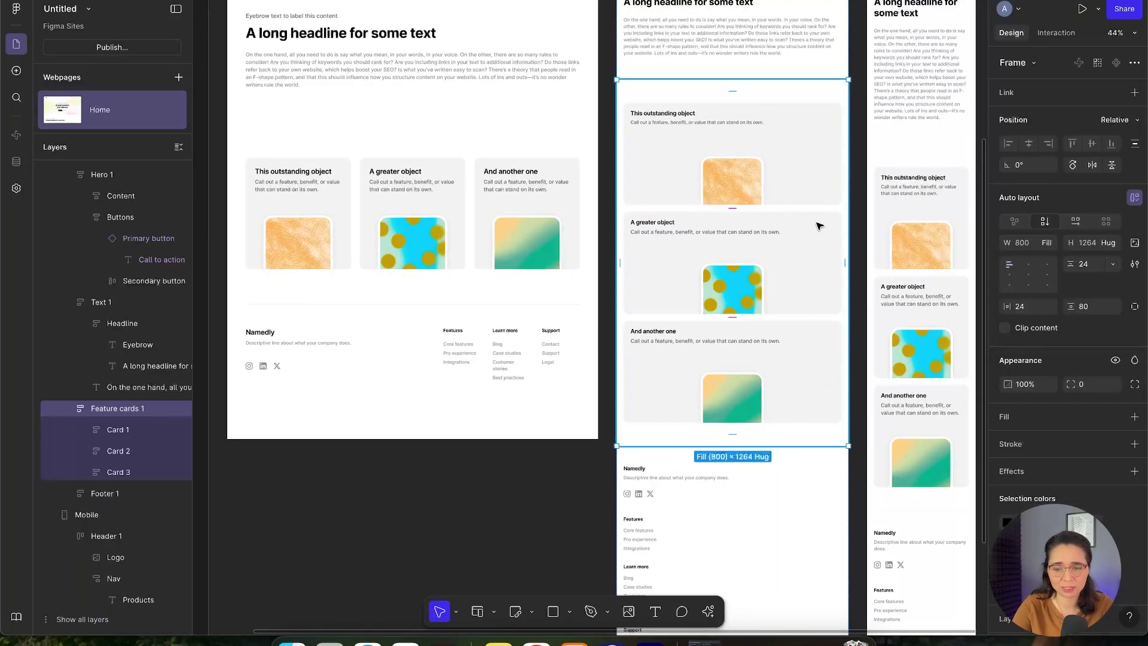
pyautogui.scroll(2, 822, 226)
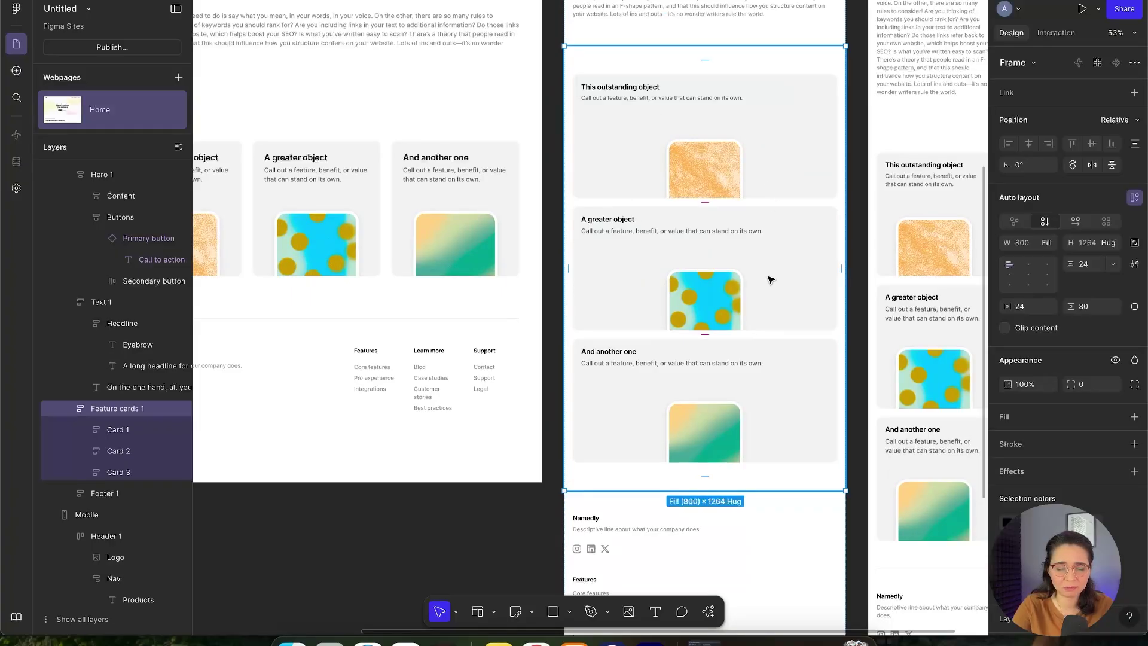
pyautogui.scroll(-5, 771, 269)
pyautogui.scroll(5, 738, 160)
pyautogui.click(738, 160)
pyautogui.click(1046, 242)
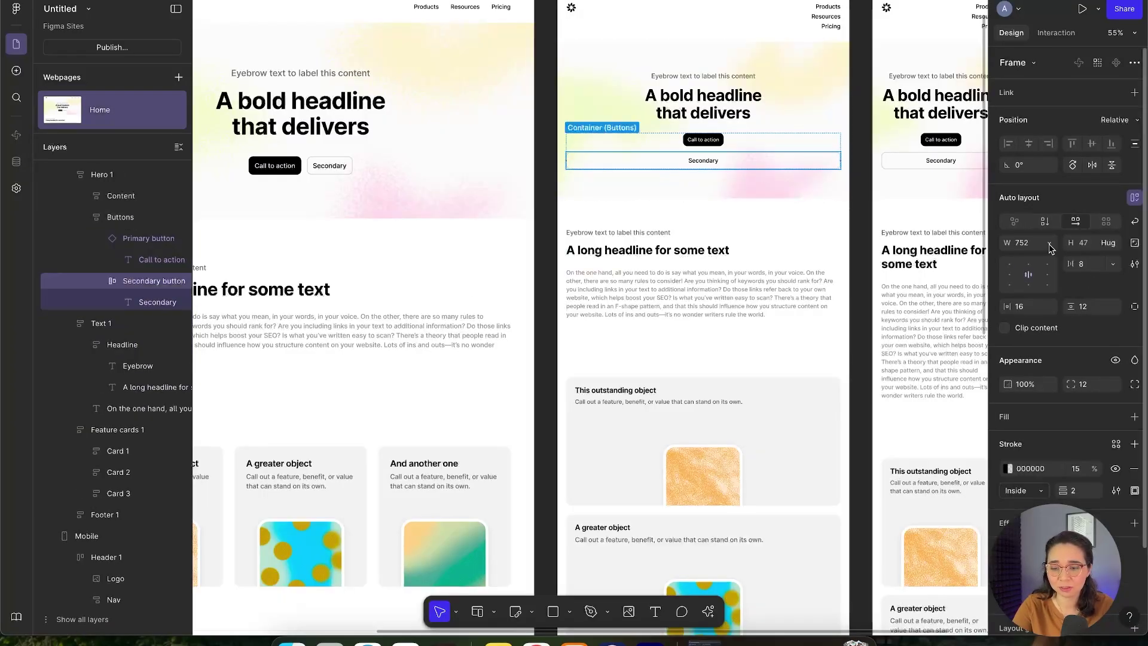
pyautogui.click(1052, 227)
pyautogui.press('Escape')
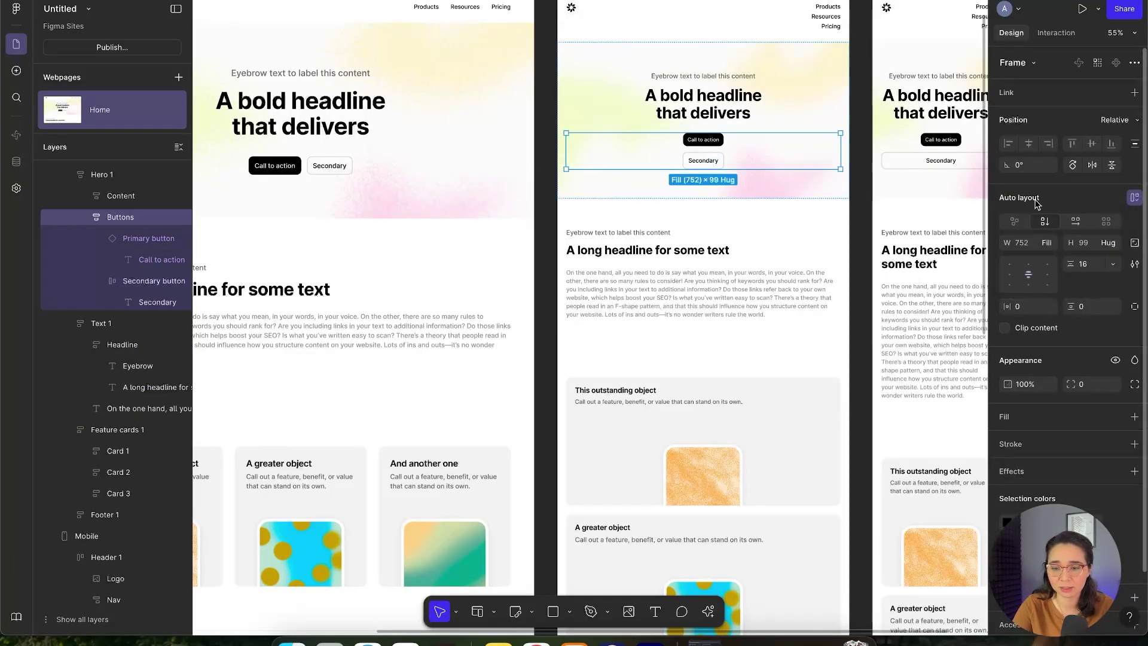
pyautogui.click(1075, 220)
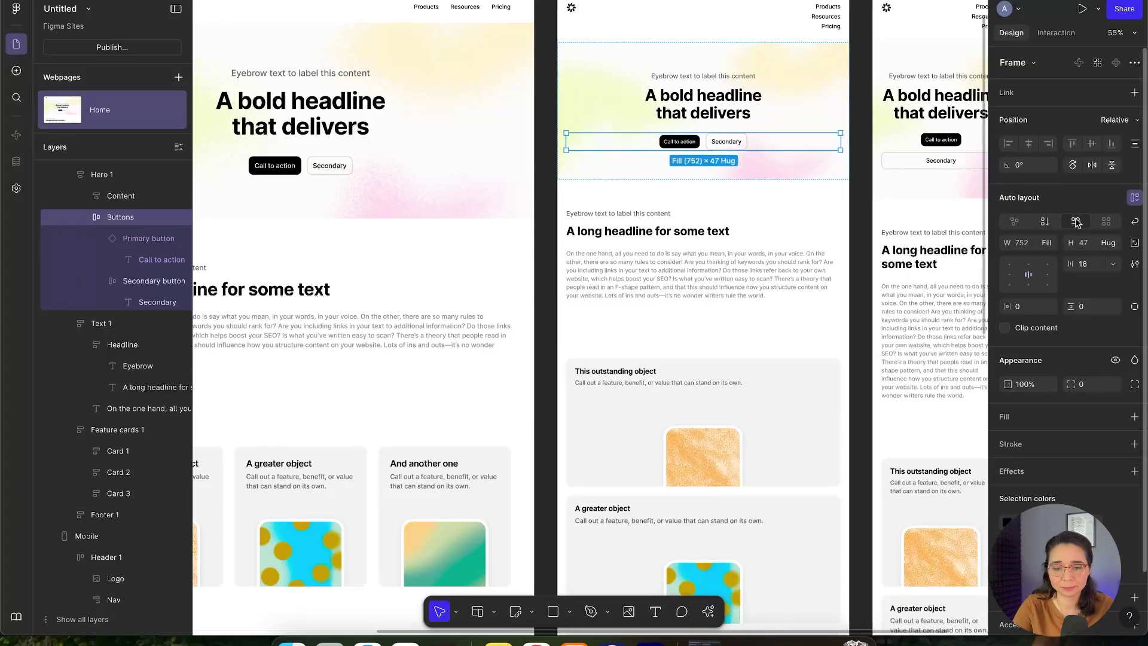
pyautogui.scroll(-5, 608, 177)
# Step: Switch the mobile frame's Secondary button layout to vertical
pyautogui.click(945, 205)
pyautogui.scroll(5, 843, 141)
pyautogui.click(849, 186)
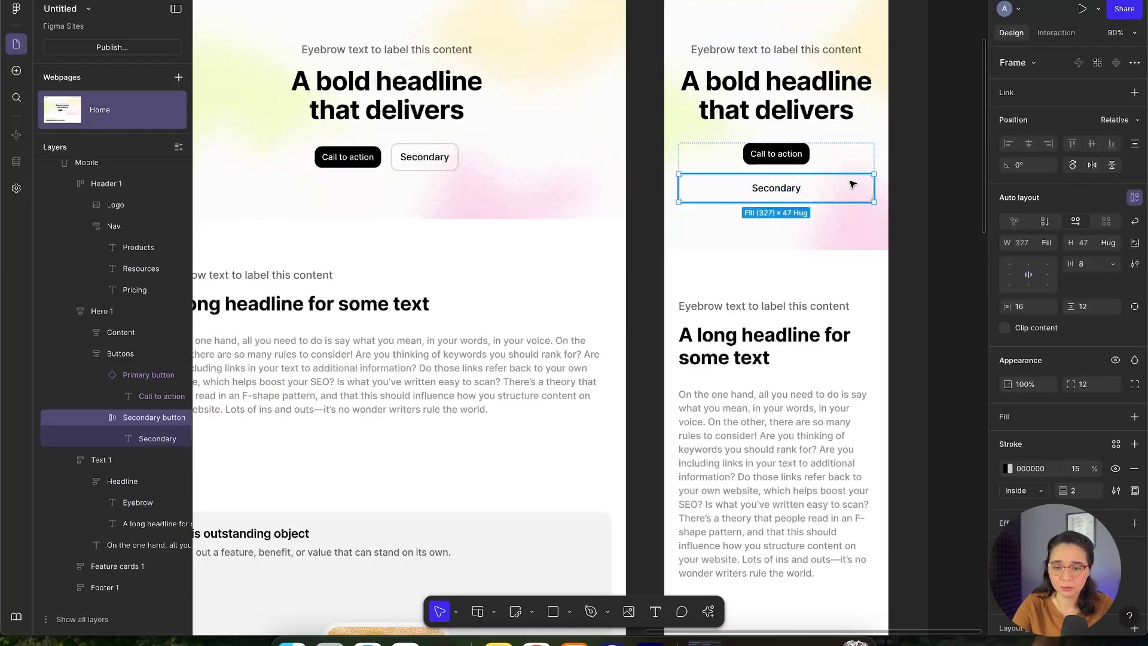
pyautogui.click(1043, 221)
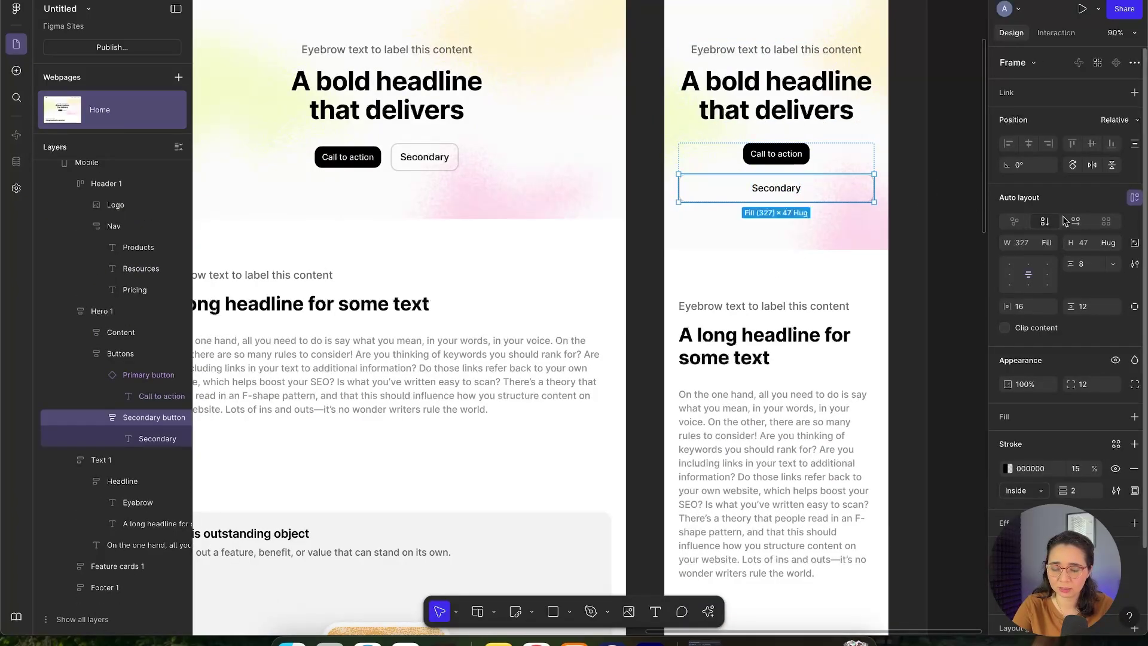
pyautogui.scroll(-5, 914, 224)
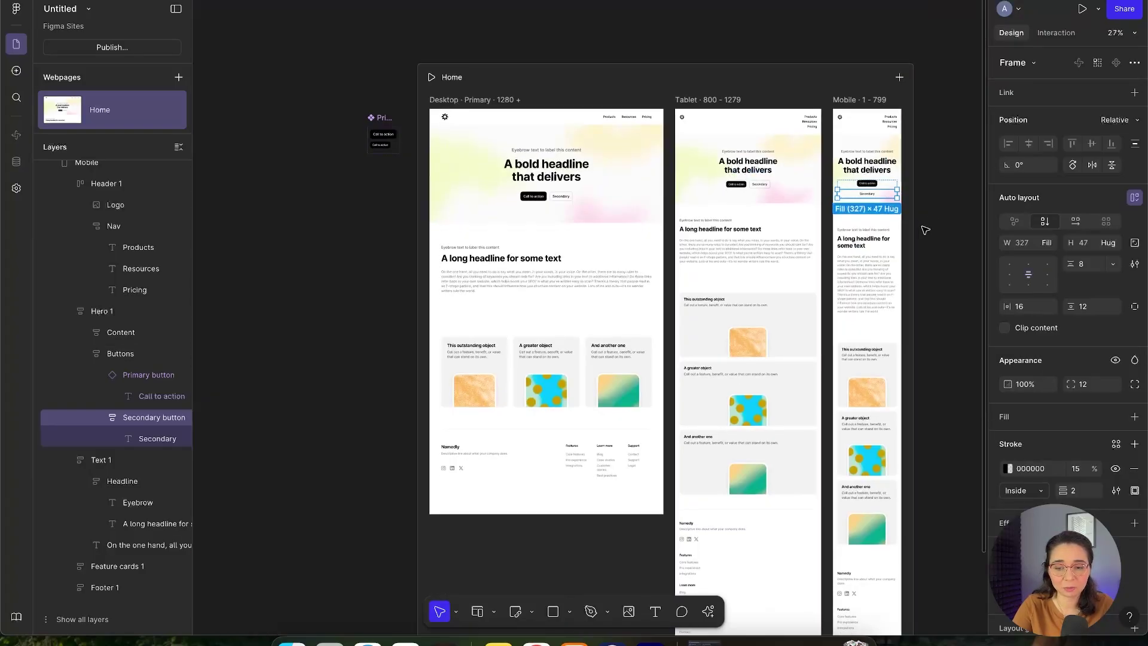
pyautogui.click(925, 230)
pyautogui.scroll(-5, 412, 203)
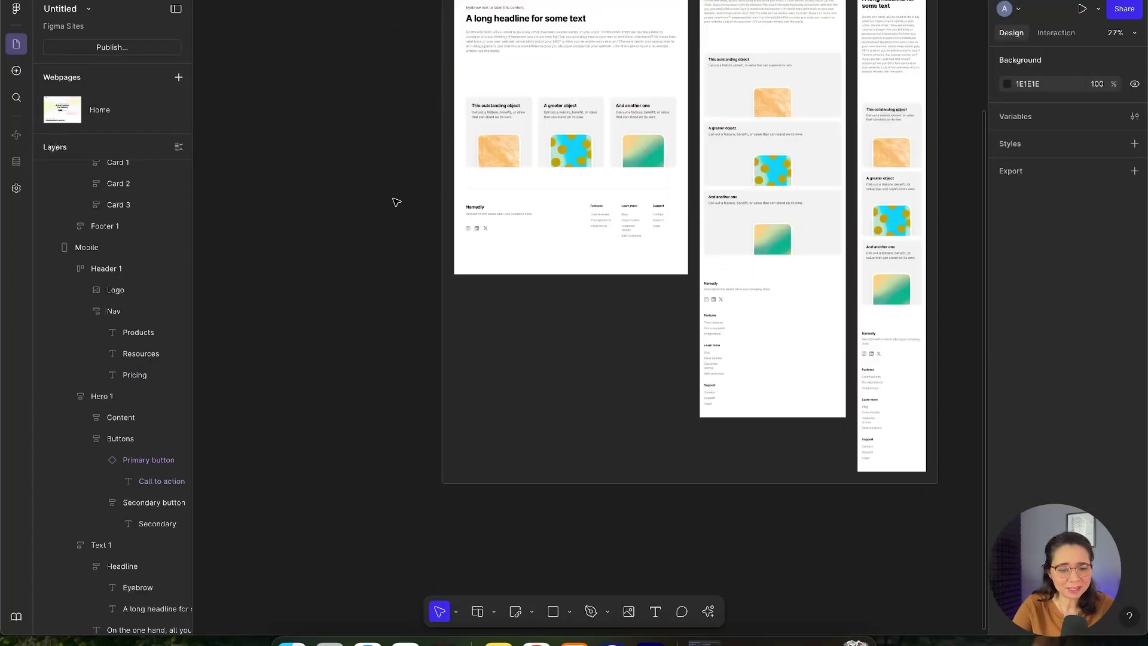
pyautogui.scroll(5, 397, 202)
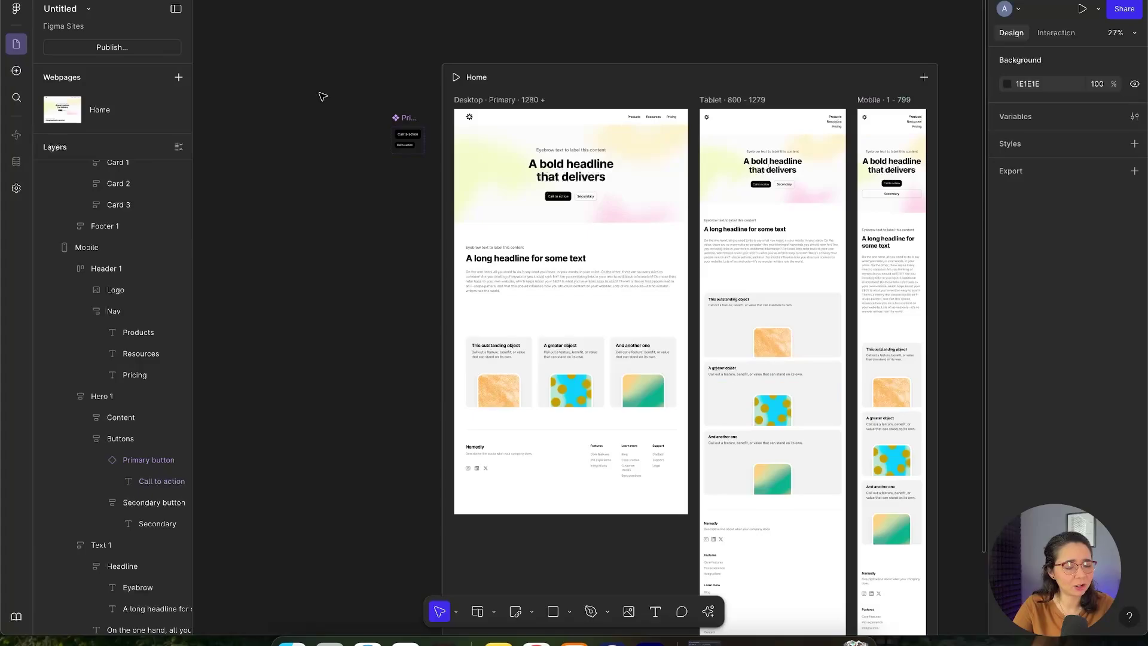
# Step: Give the site the title 'test site' and publish it to group-food-skill.figma.site
pyautogui.click(137, 47)
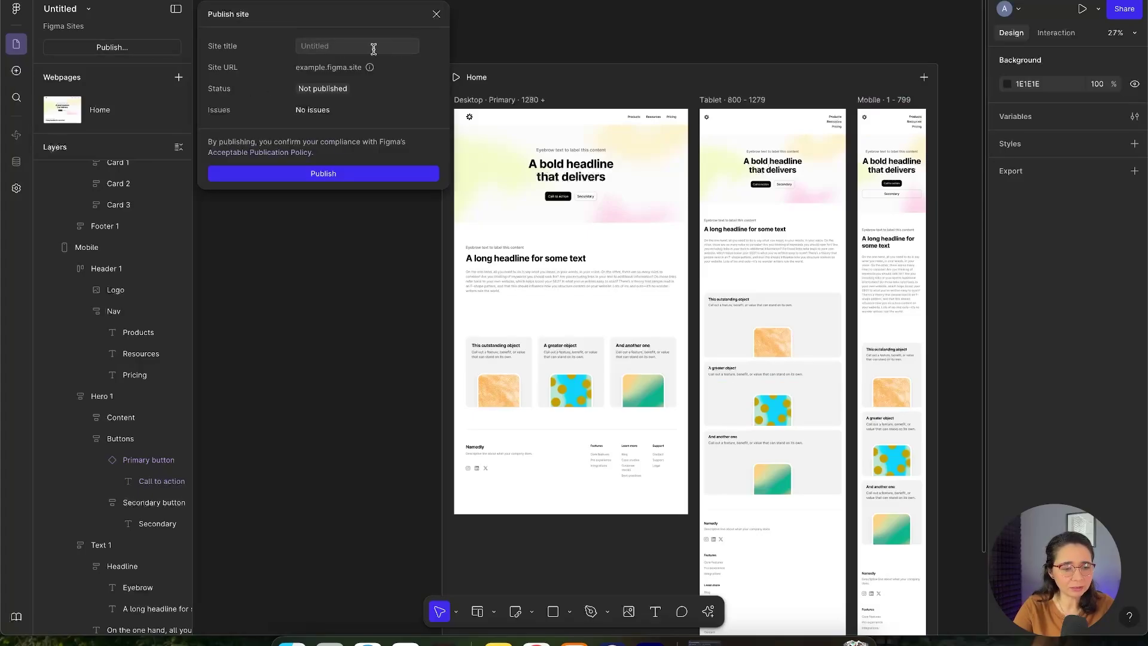
pyautogui.write('test site')
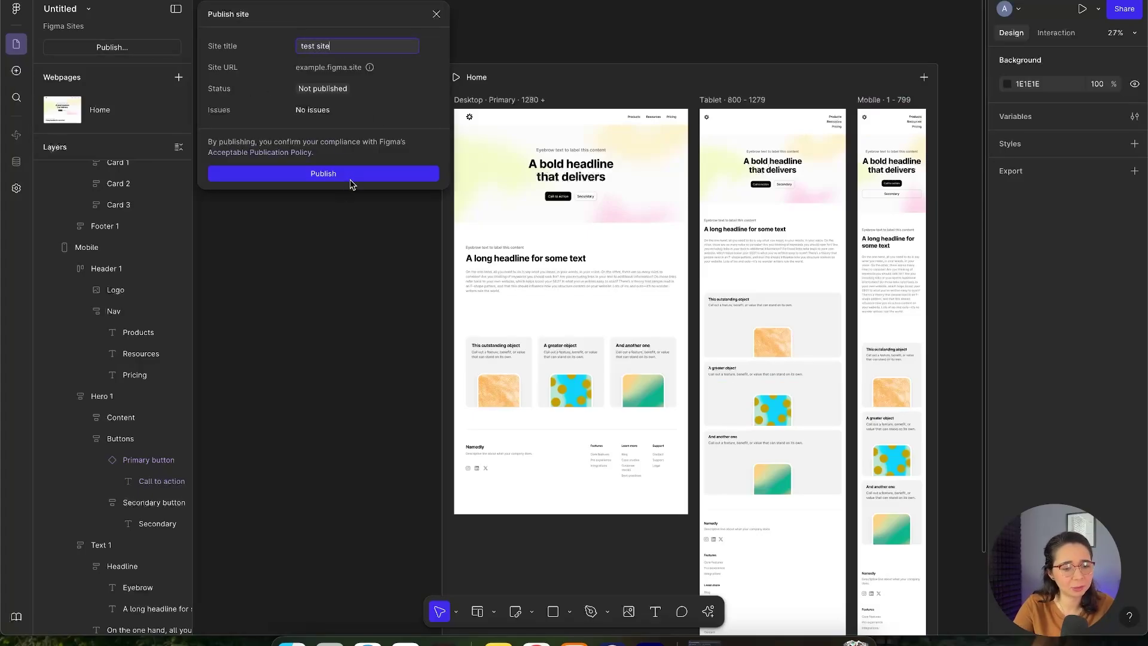
pyautogui.click(350, 178)
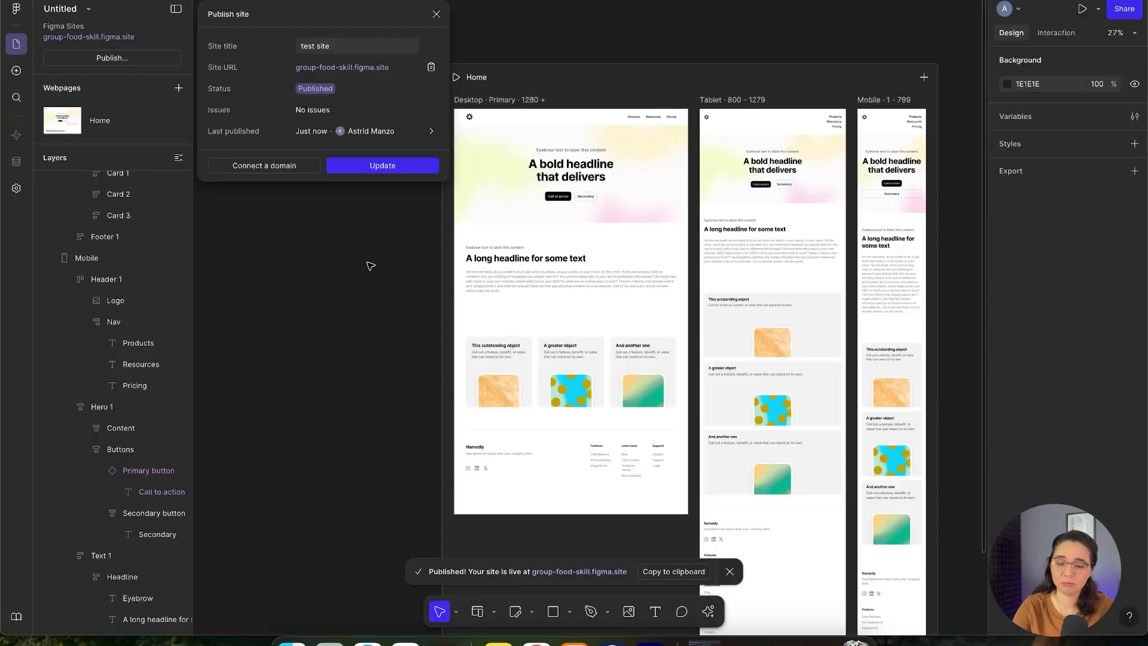
# Step: Open group-food-skill.figma.site in Chrome and scroll through the live page
pyautogui.click(363, 68)
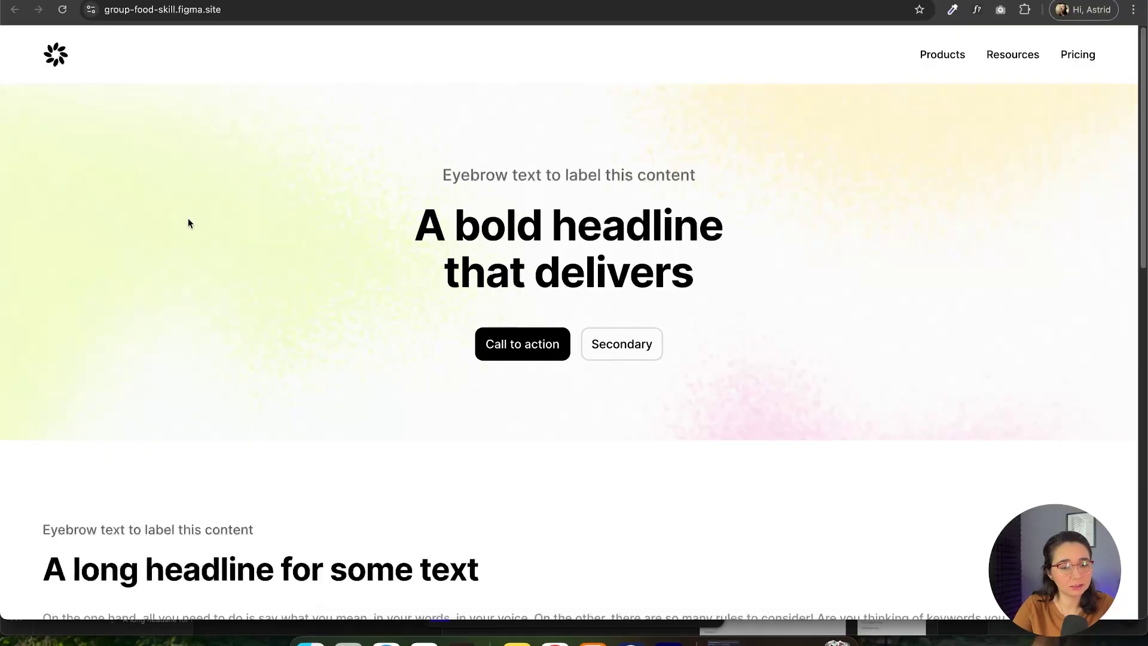
pyautogui.scroll(-15, 330, 230)
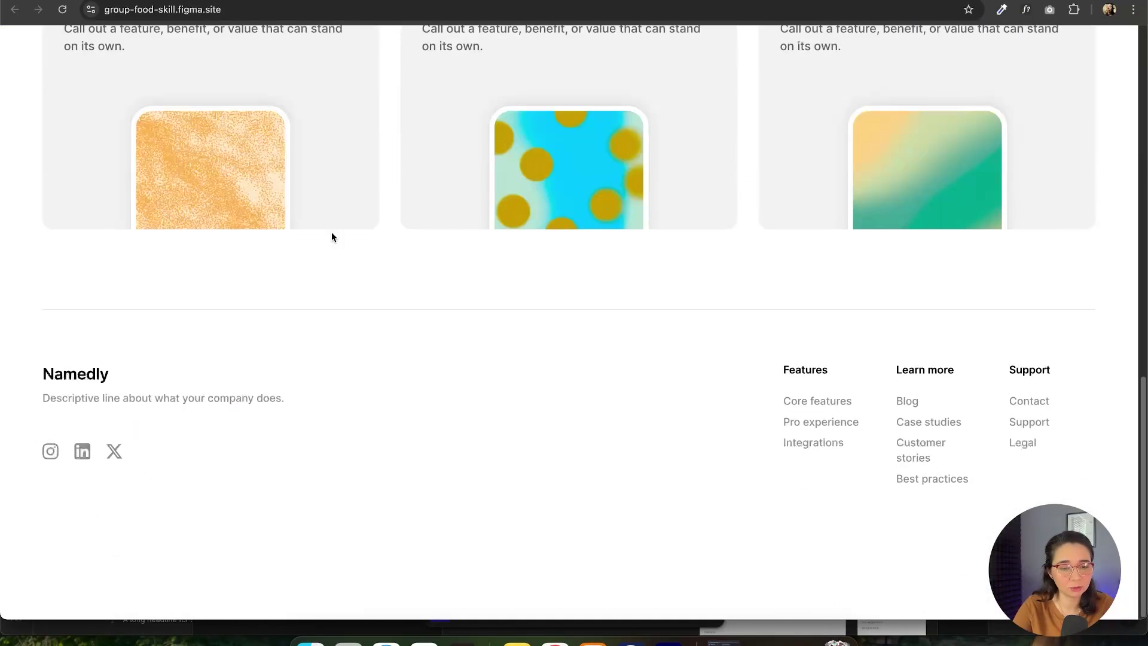
pyautogui.scroll(15, 418, 335)
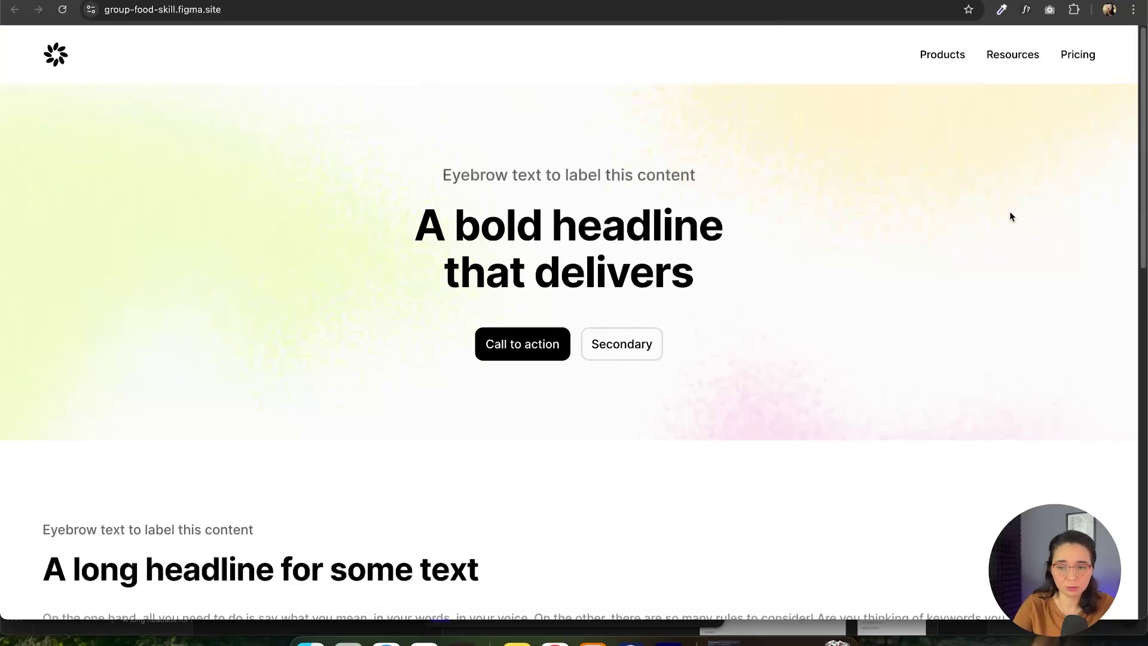
# Step: Narrow and widen the browser window to check how the page reflows responsively
pyautogui.moveTo(1140, 128); pyautogui.dragTo(326, 245)
pyautogui.scroll(-10, 264, 251)
pyautogui.scroll(-3, 258, 250)
pyautogui.scroll(15, 256, 251)
pyautogui.moveTo(335, 200); pyautogui.dragTo(580, 278)
pyautogui.scroll(-2, 837, 255)
pyautogui.scroll(-10, 489, 279)
pyautogui.scroll(5, 489, 279)
pyautogui.moveTo(587, 233); pyautogui.dragTo(332, 264)
pyautogui.scroll(-5, 230, 256)
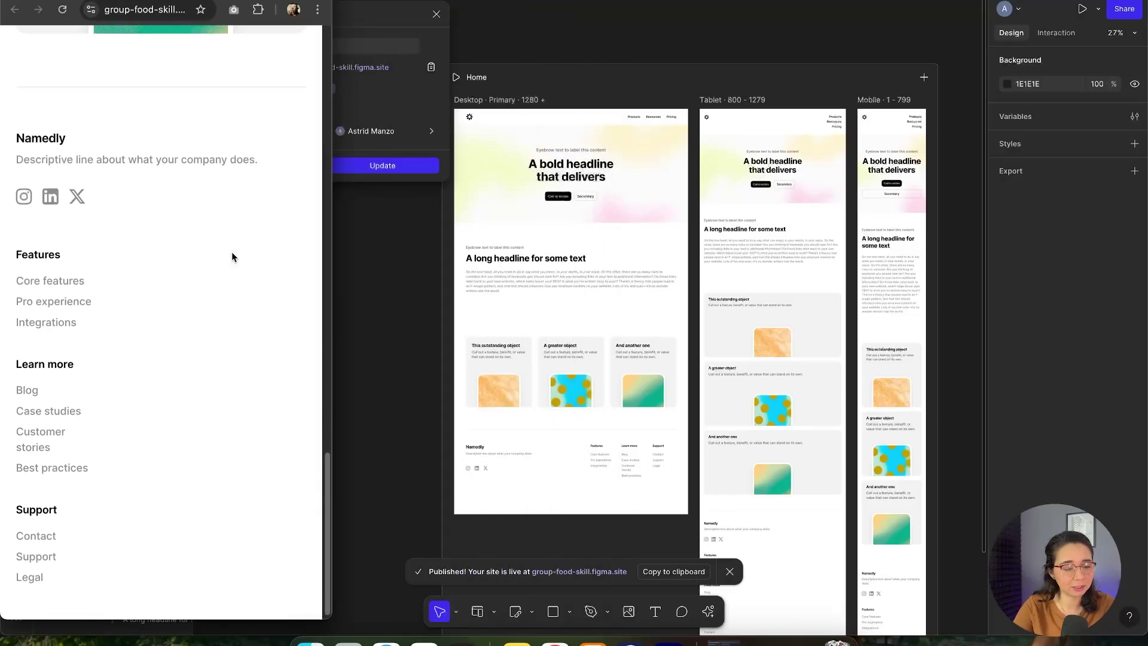
pyautogui.scroll(15, 230, 257)
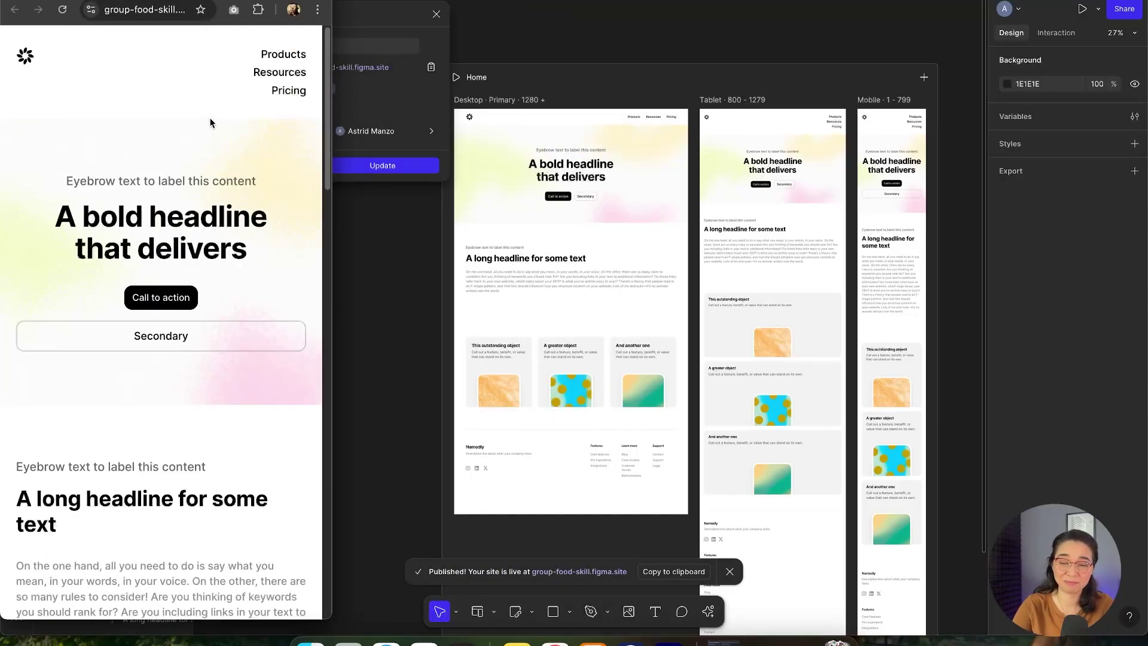
# Step: Maximise the browser window and scroll through the desktop layout
pyautogui.hotkey('ctrl', 'alt', 'Return')
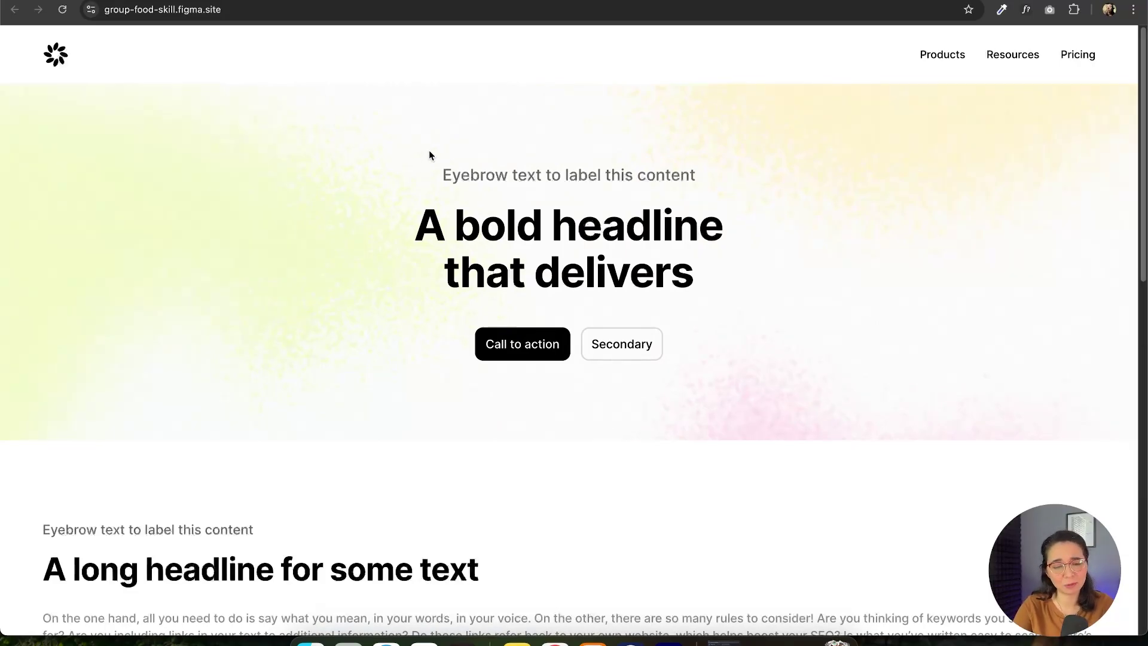
pyautogui.scroll(-8, 477, 368)
pyautogui.scroll(8, 480, 358)
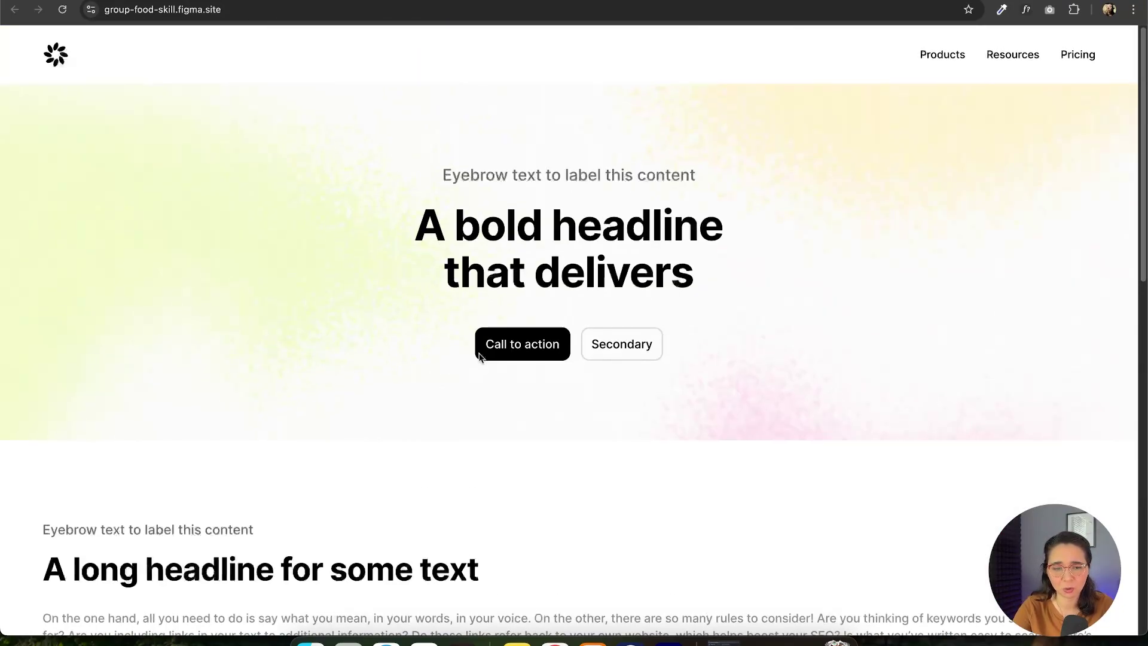
# Step: Open Chrome DevTools on the live site's hero section and move it aside
pyautogui.rightClick(311, 200)
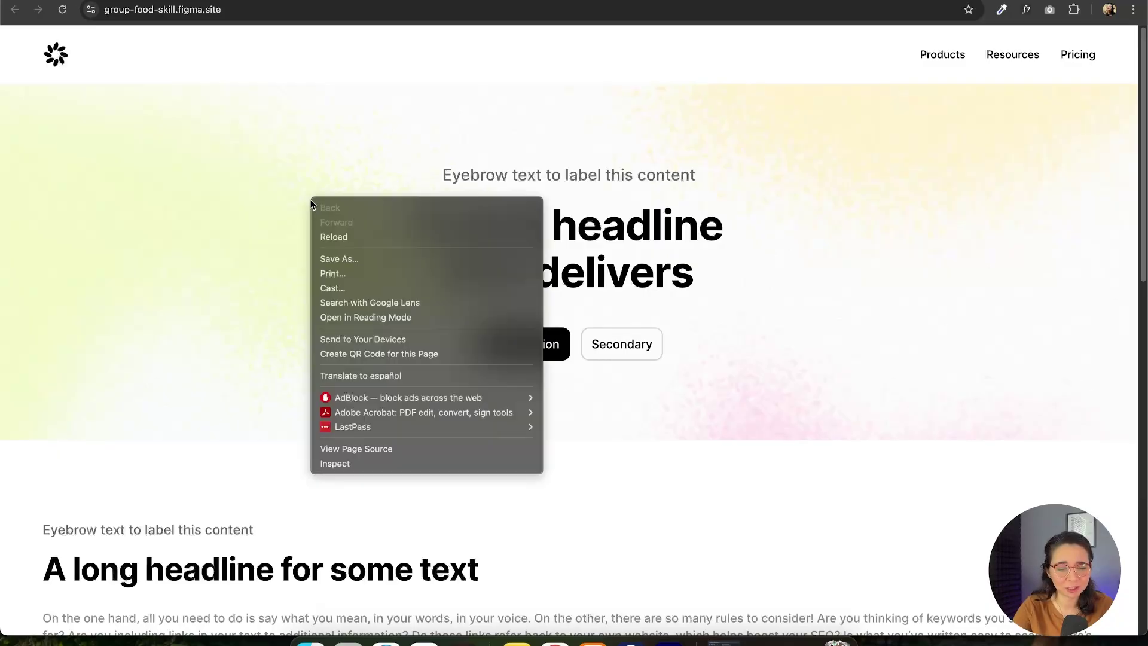
pyautogui.click(436, 464)
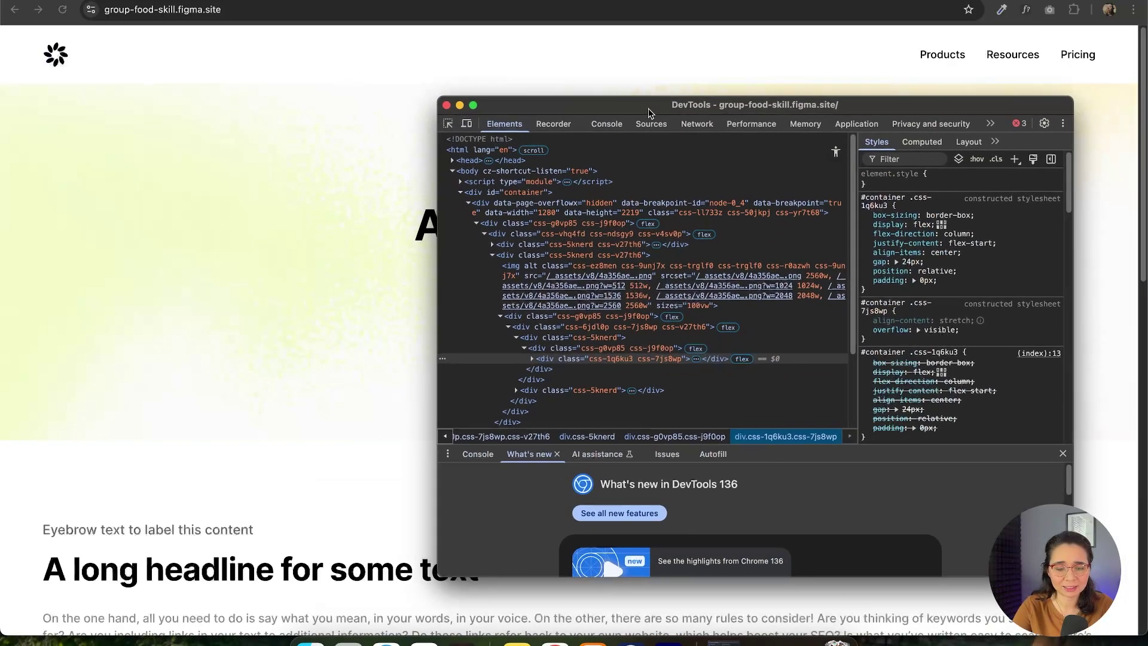
pyautogui.moveTo(648, 109); pyautogui.dragTo(733, 101)
pyautogui.click(329, 236)
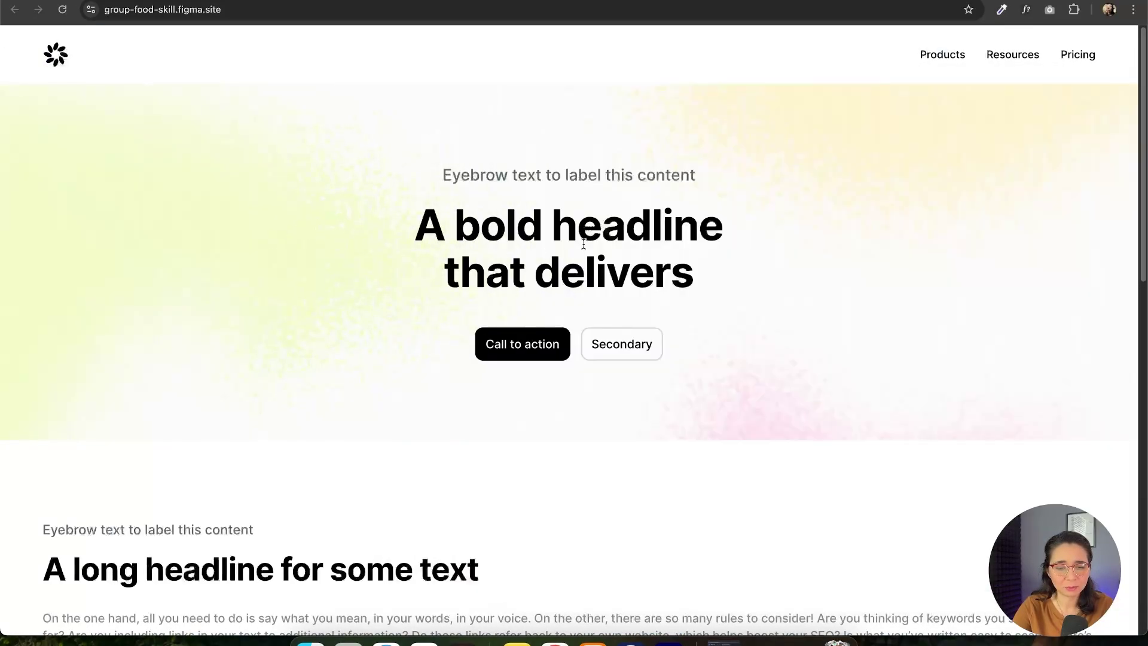
# Step: Inspect the selected 'A bold headline that delivers' text and expand its div
pyautogui.moveTo(445, 225); pyautogui.dragTo(701, 299)
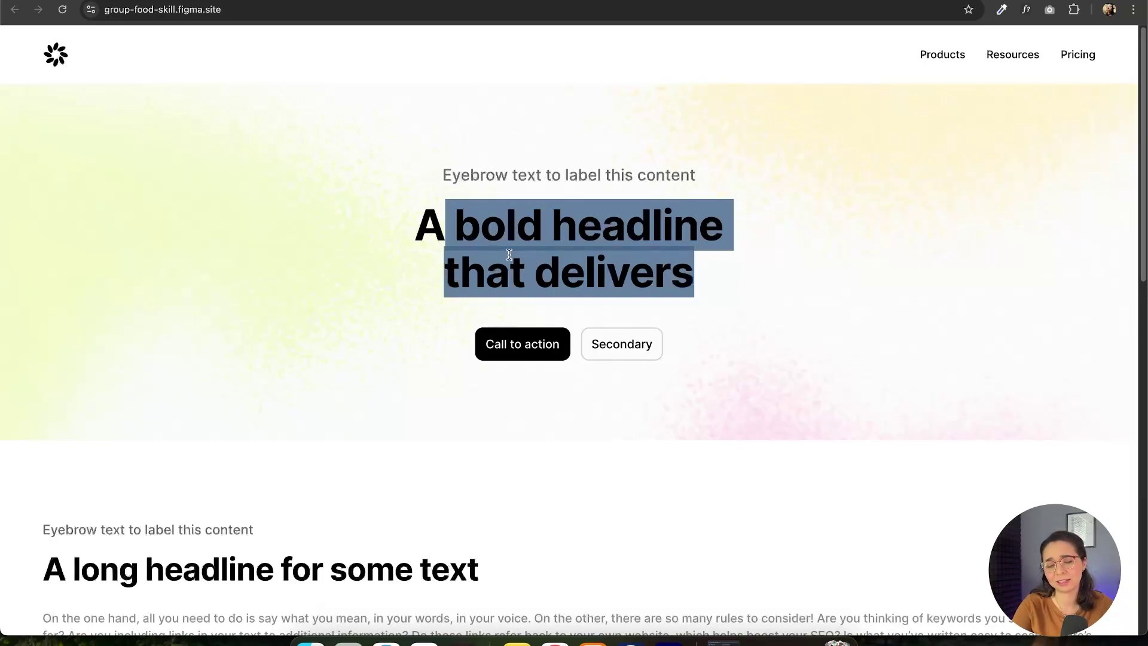
pyautogui.rightClick(516, 226)
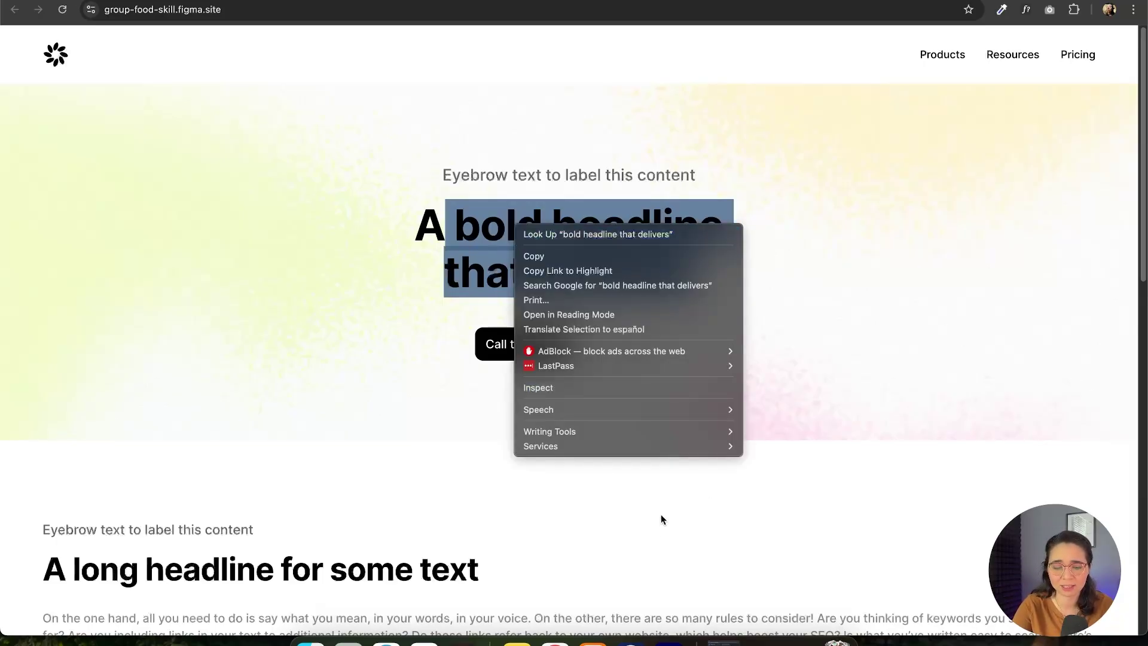
pyautogui.click(659, 388)
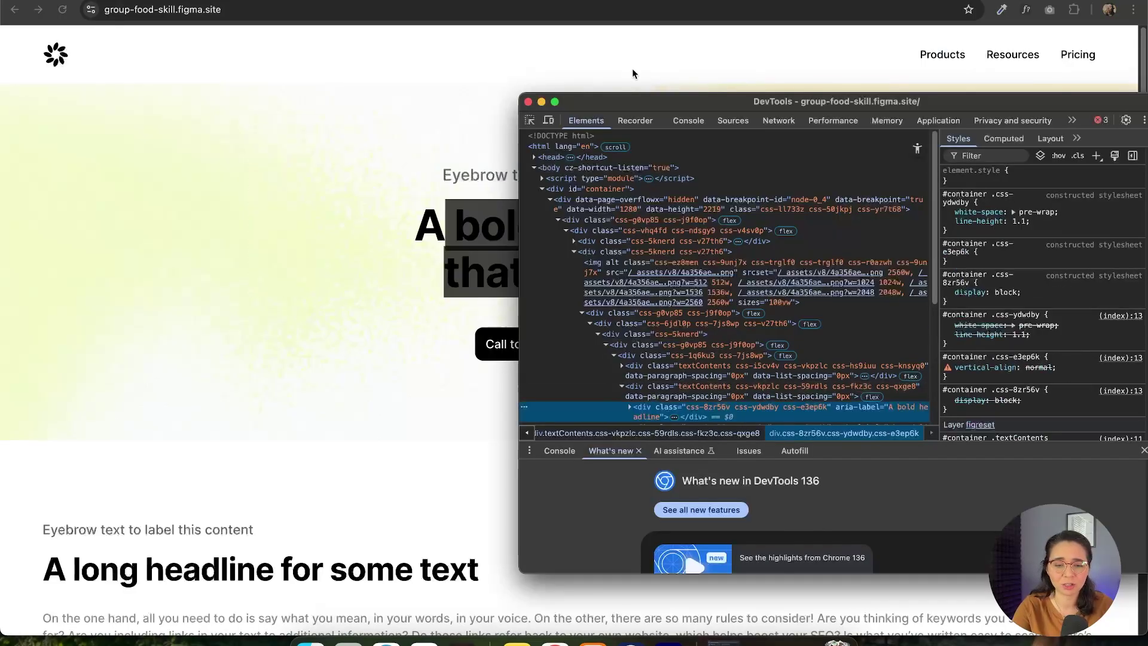
pyautogui.moveTo(690, 102); pyautogui.dragTo(570, 90)
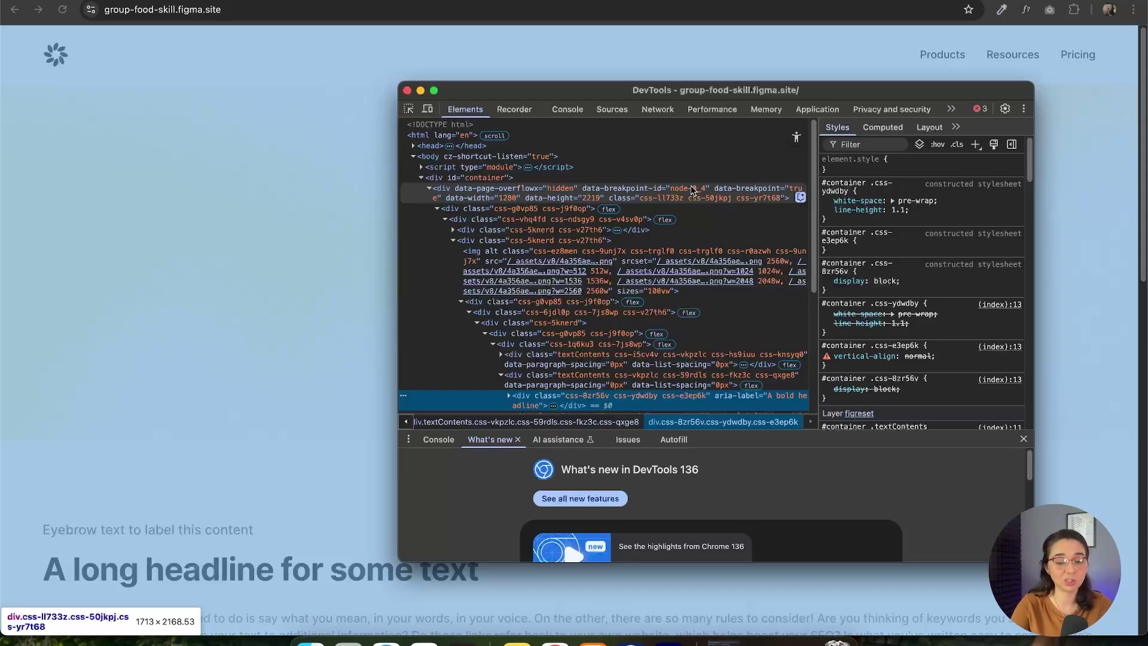
pyautogui.scroll(-3, 657, 299)
pyautogui.click(510, 306)
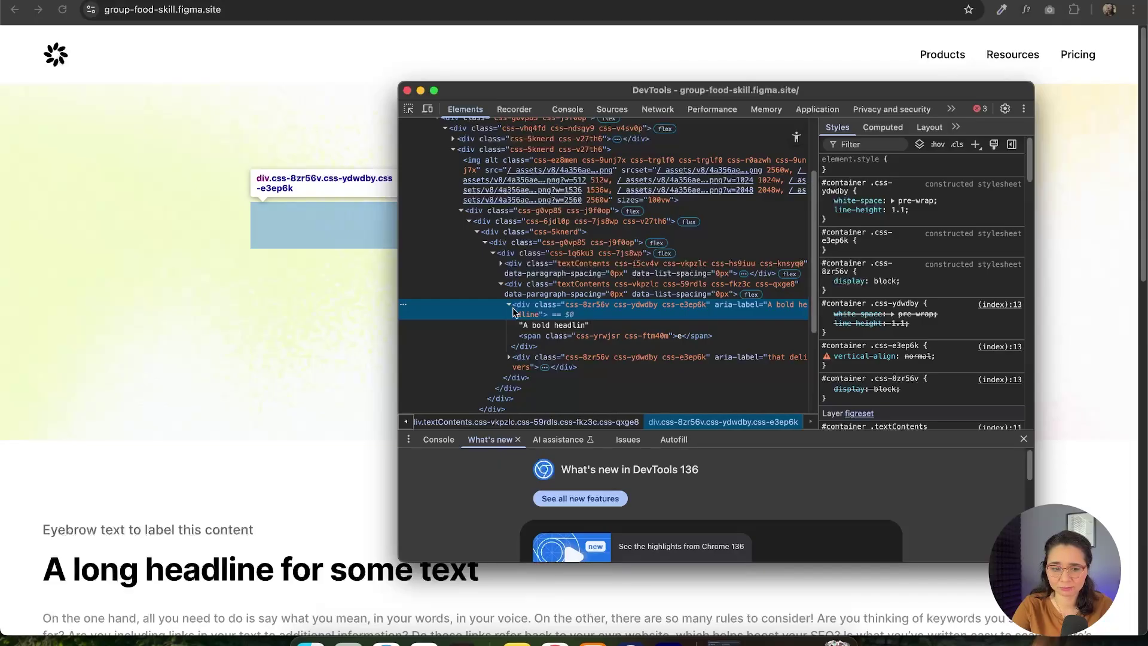
# Step: Examine the 'A bold headlin' text node, the final-letter span and the parent div
pyautogui.click(553, 325)
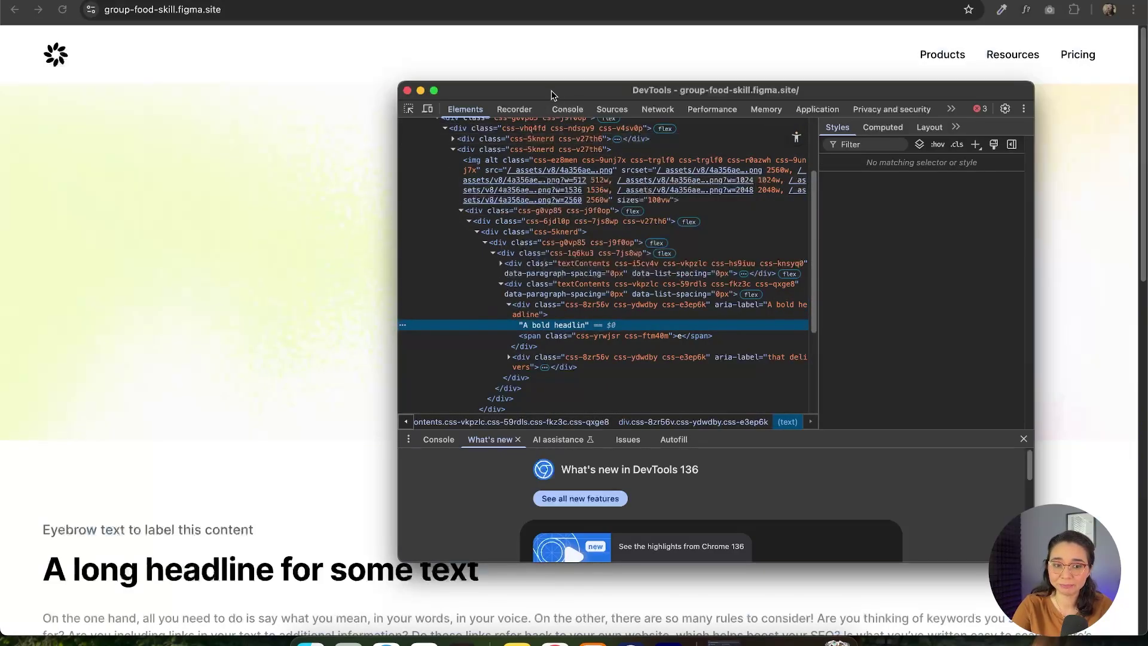
pyautogui.moveTo(553, 91); pyautogui.dragTo(630, 75)
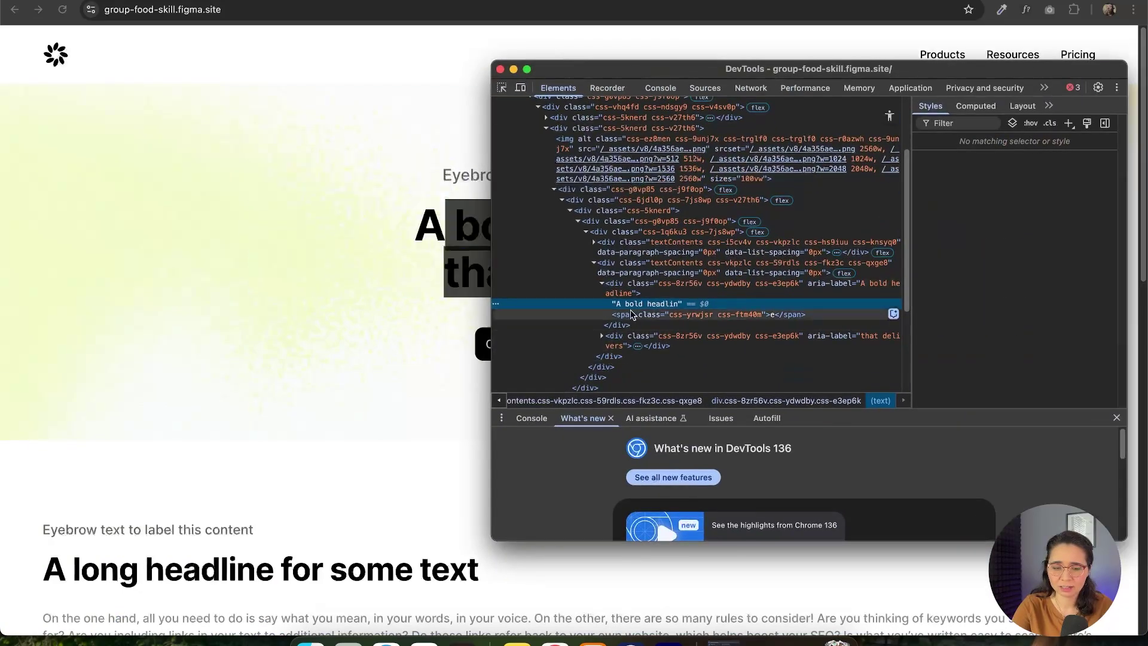
pyautogui.click(686, 315)
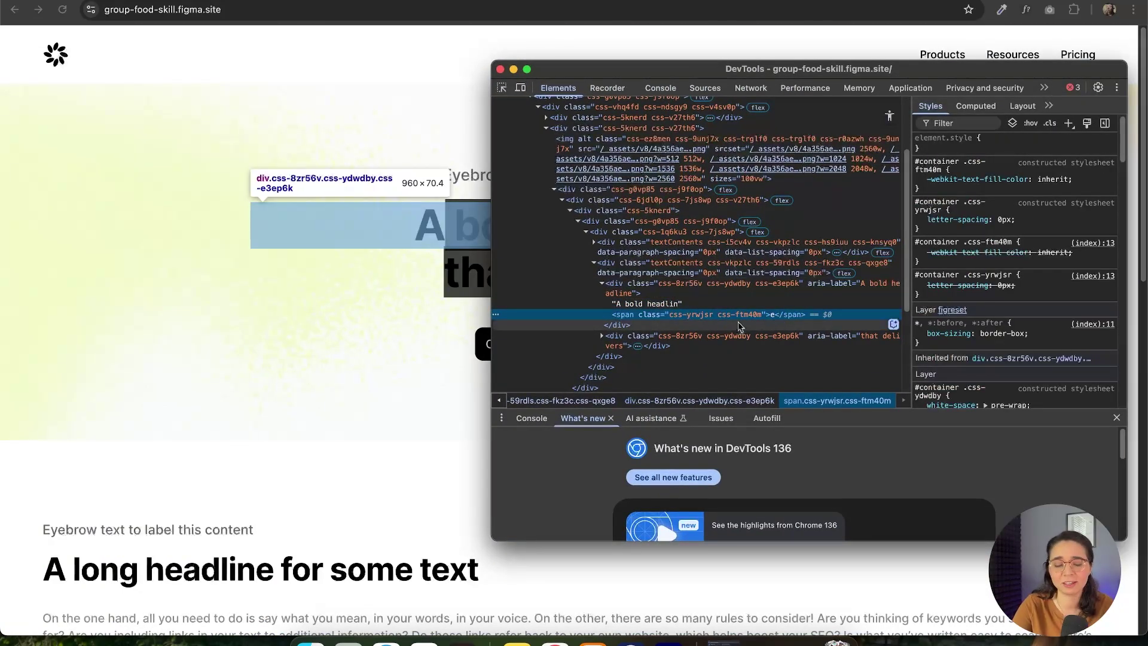
pyautogui.click(708, 304)
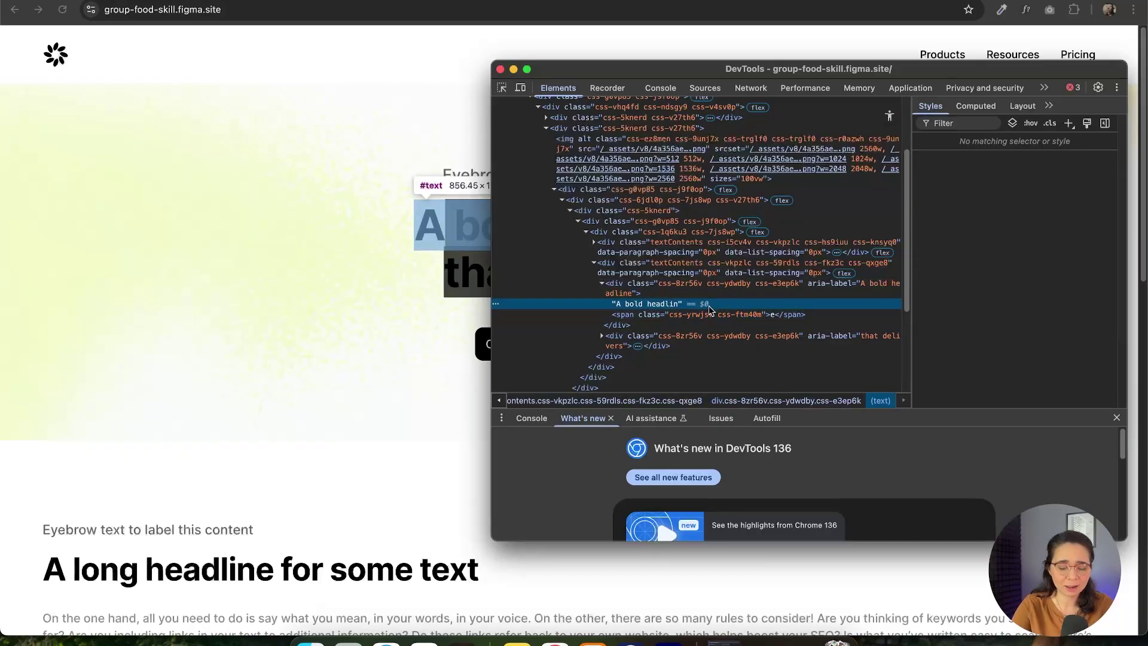
pyautogui.click(668, 292)
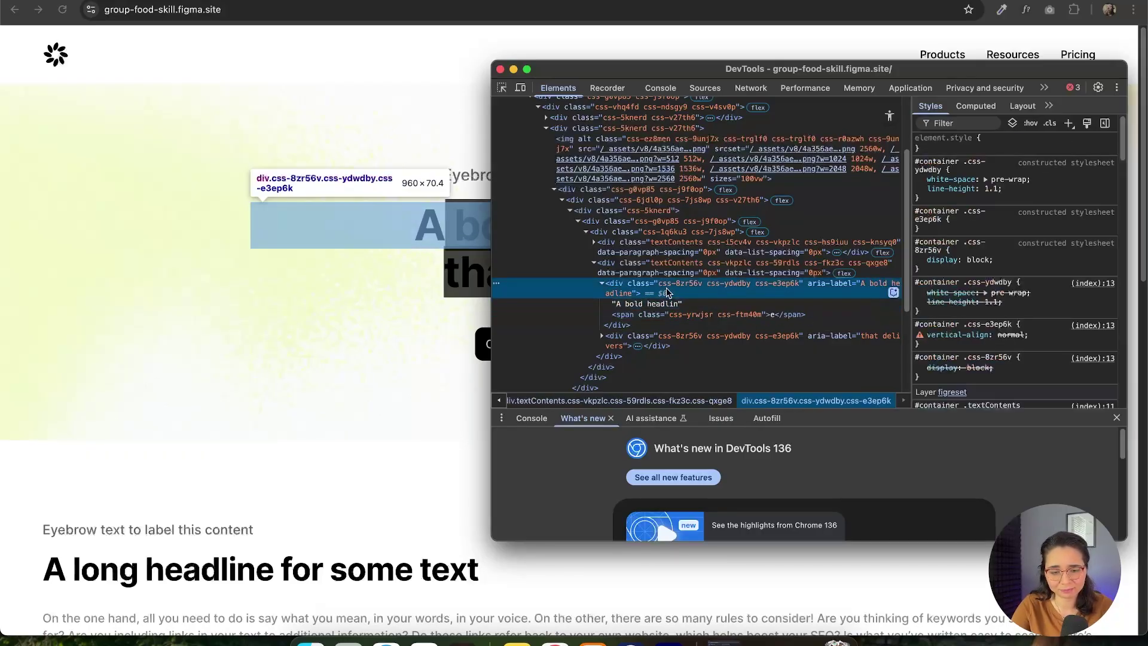
pyautogui.scroll(-2, 670, 292)
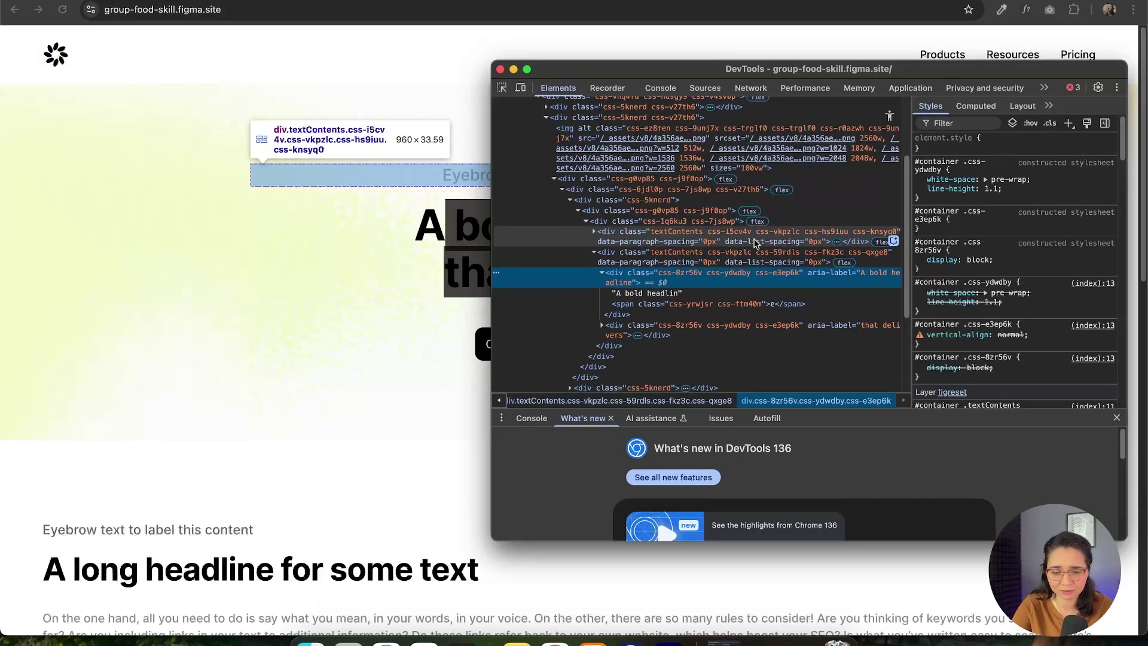
pyautogui.click(687, 251)
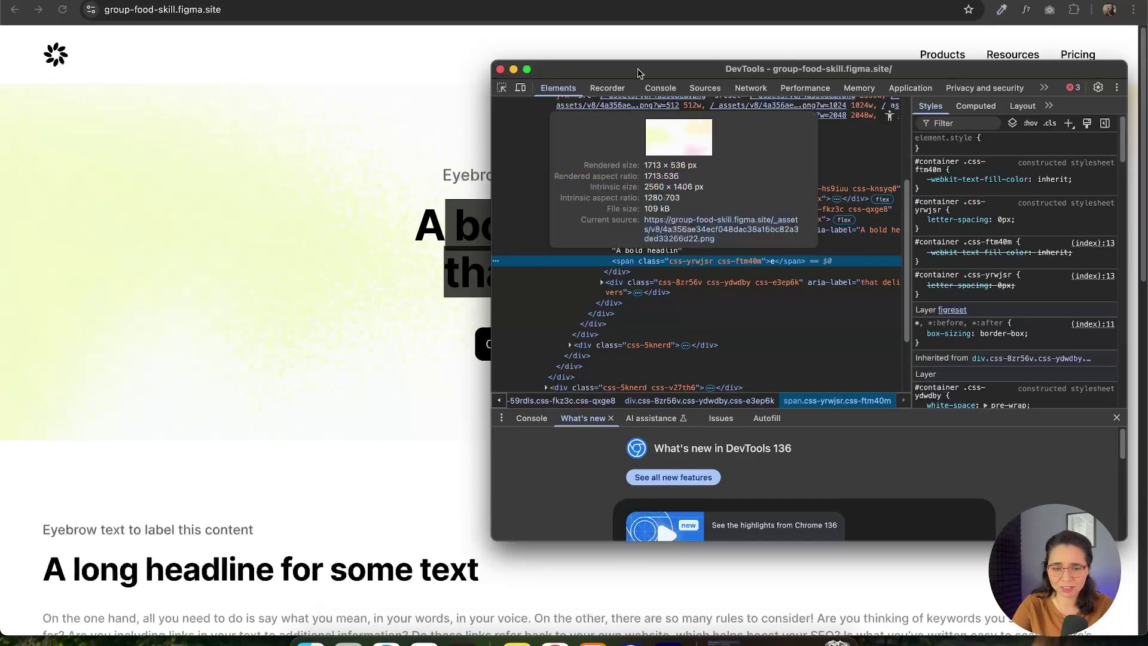
# Step: Select the headline's final 'e', inspect the word 'headline', then close DevTools
pyautogui.moveTo(638, 71); pyautogui.dragTo(1147, 75)
pyautogui.click(689, 223)
pyautogui.moveTo(689, 222); pyautogui.dragTo(745, 230)
pyautogui.click(546, 225)
pyautogui.rightClick(615, 220)
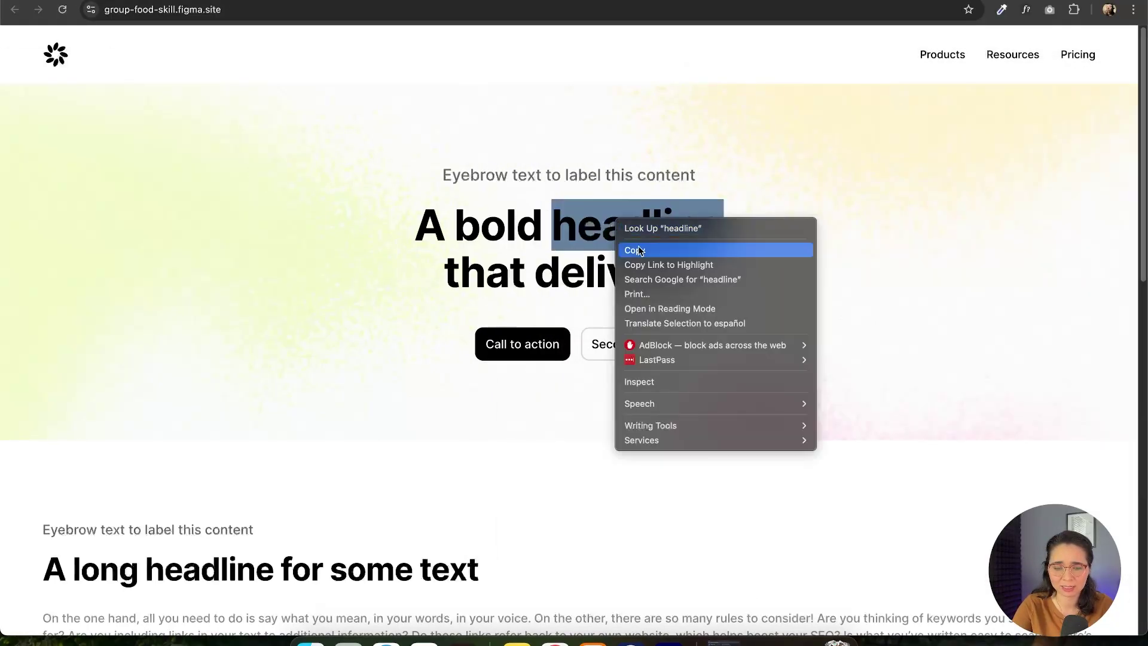
pyautogui.click(679, 381)
pyautogui.moveTo(748, 75); pyautogui.dragTo(625, 87)
pyautogui.click(590, 88)
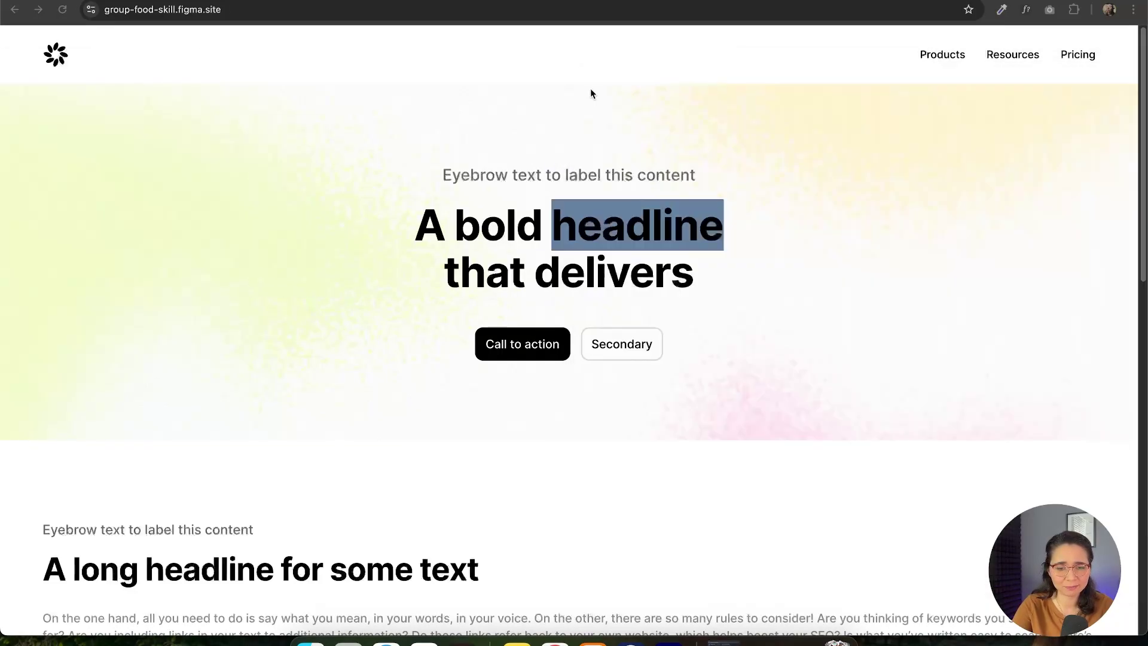
# Step: Open and dismiss the context menu on the Call to action button
pyautogui.scroll(-3, 509, 287)
pyautogui.rightClick(526, 215)
pyautogui.click(446, 212)
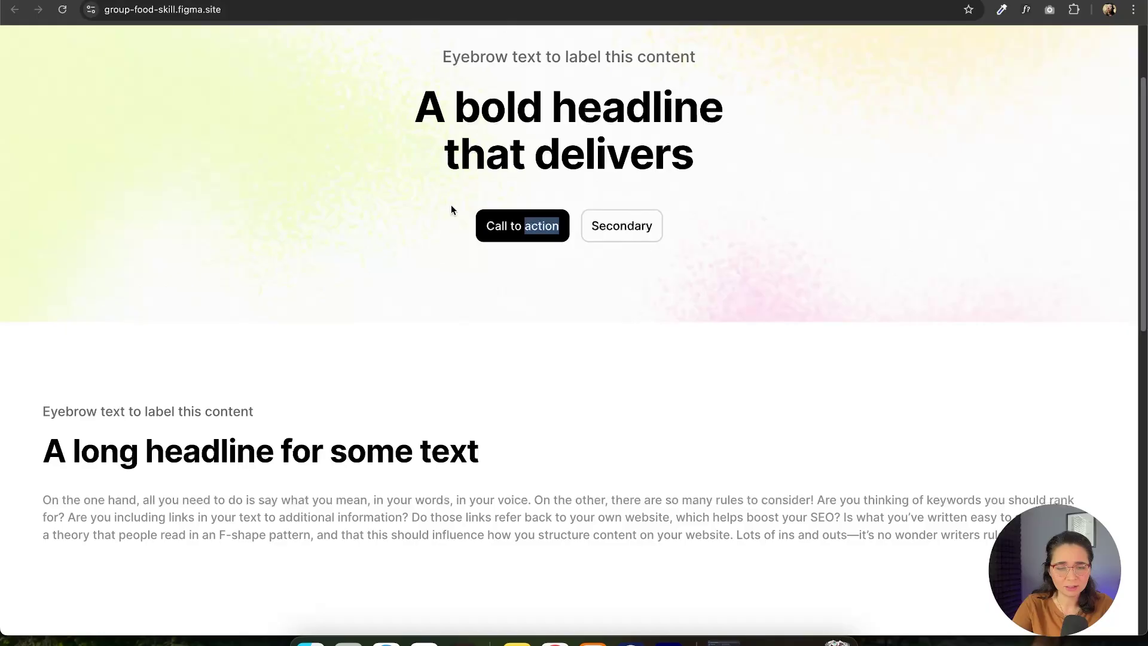
pyautogui.click(519, 218)
# Step: Inspect the Call to action button and expand its container element
pyautogui.rightClick(535, 214)
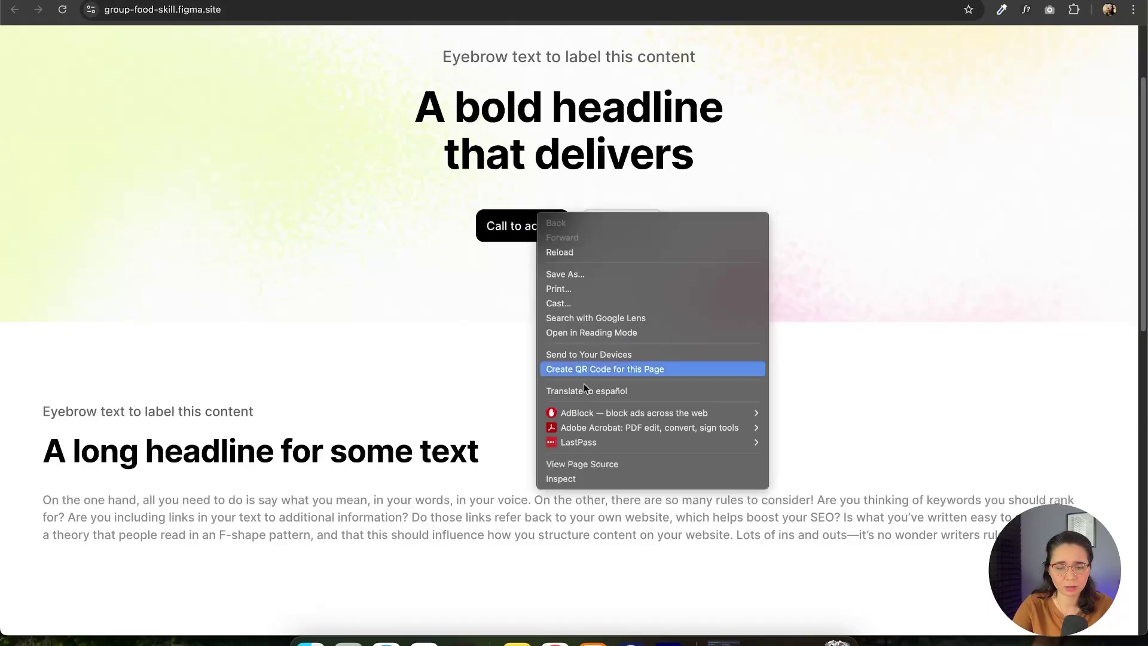
pyautogui.click(587, 478)
pyautogui.moveTo(371, 87); pyautogui.dragTo(818, 99)
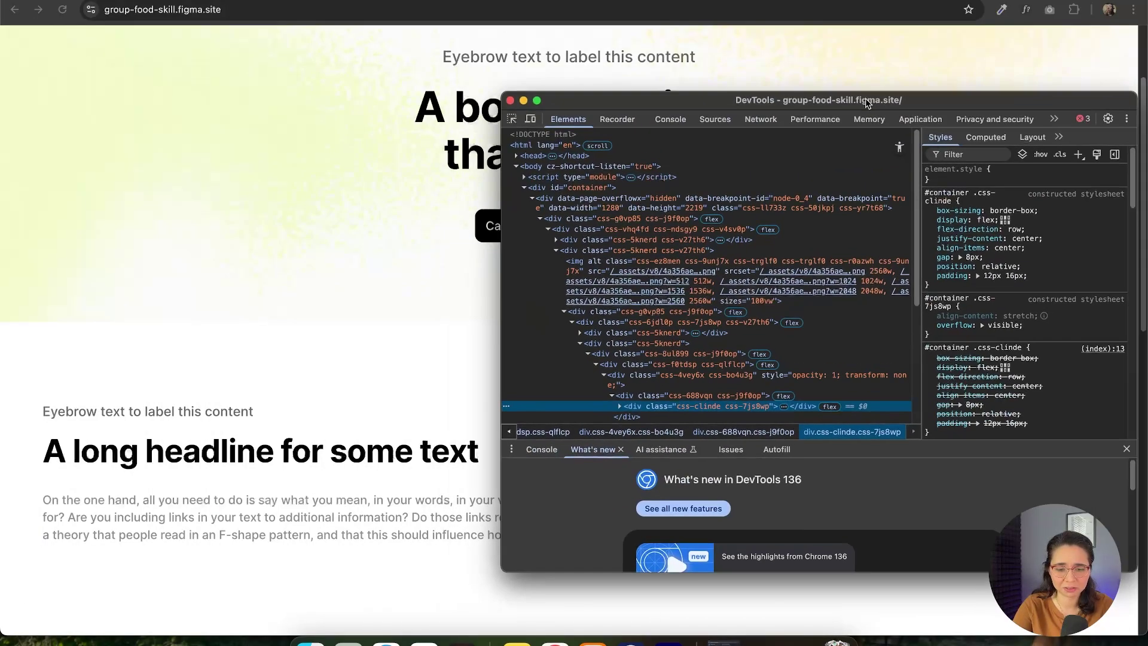
pyautogui.click(620, 260)
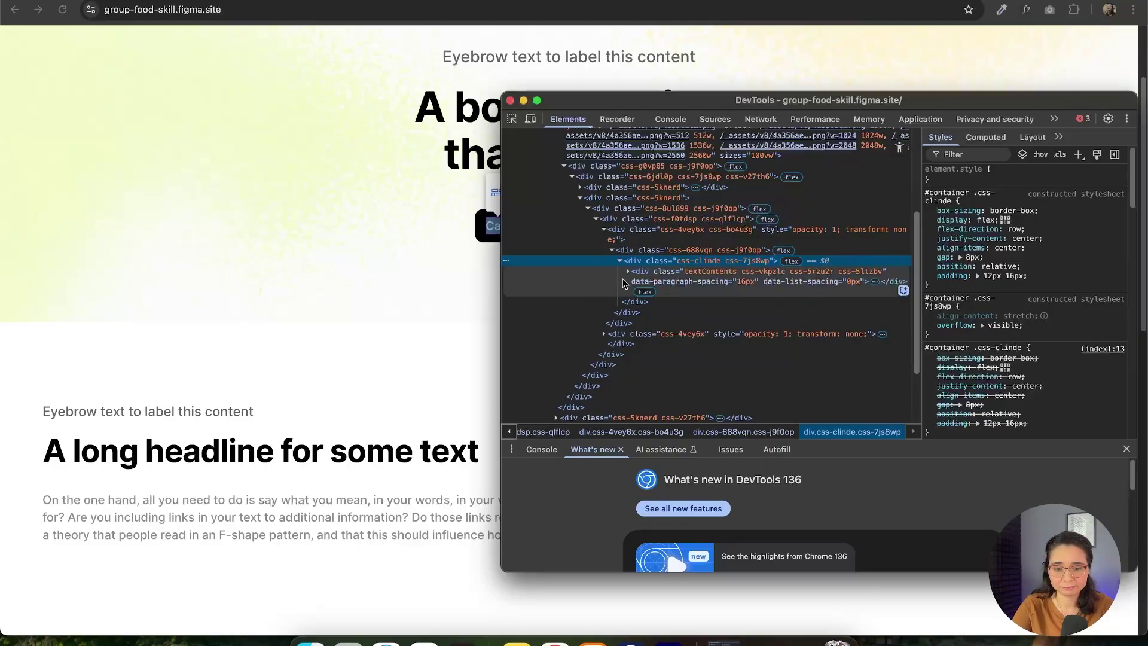
pyautogui.click(620, 280)
# Step: Expand the label div to examine the 'Call to actio' text node and final 'n' span
pyautogui.click(627, 272)
pyautogui.click(635, 293)
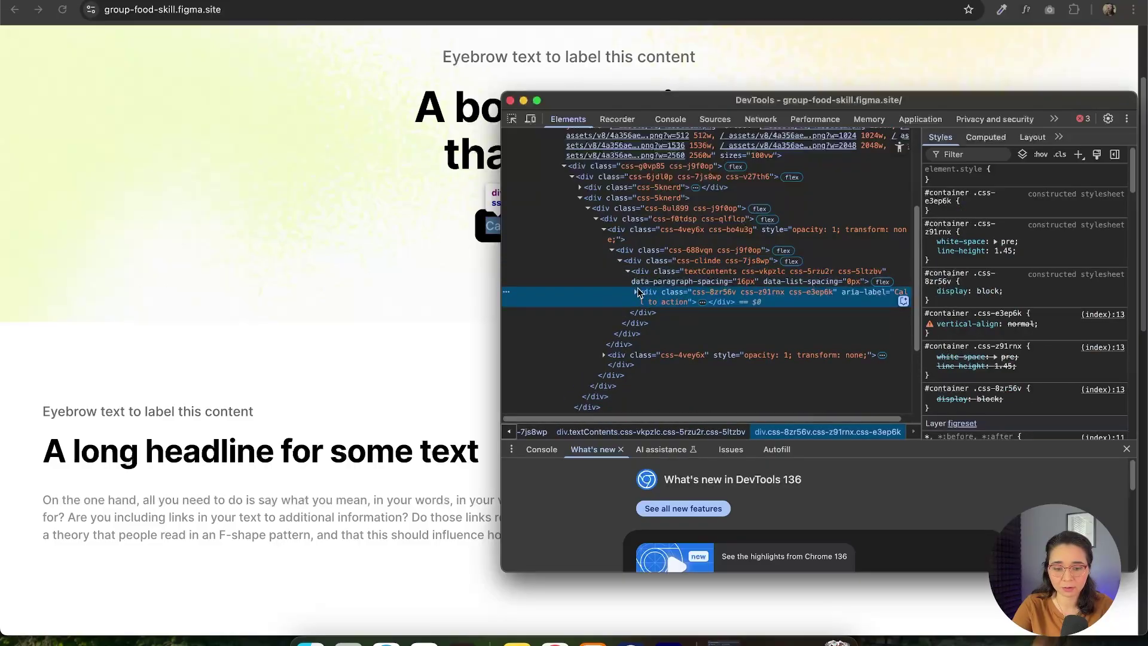
pyautogui.click(635, 293)
pyautogui.click(719, 314)
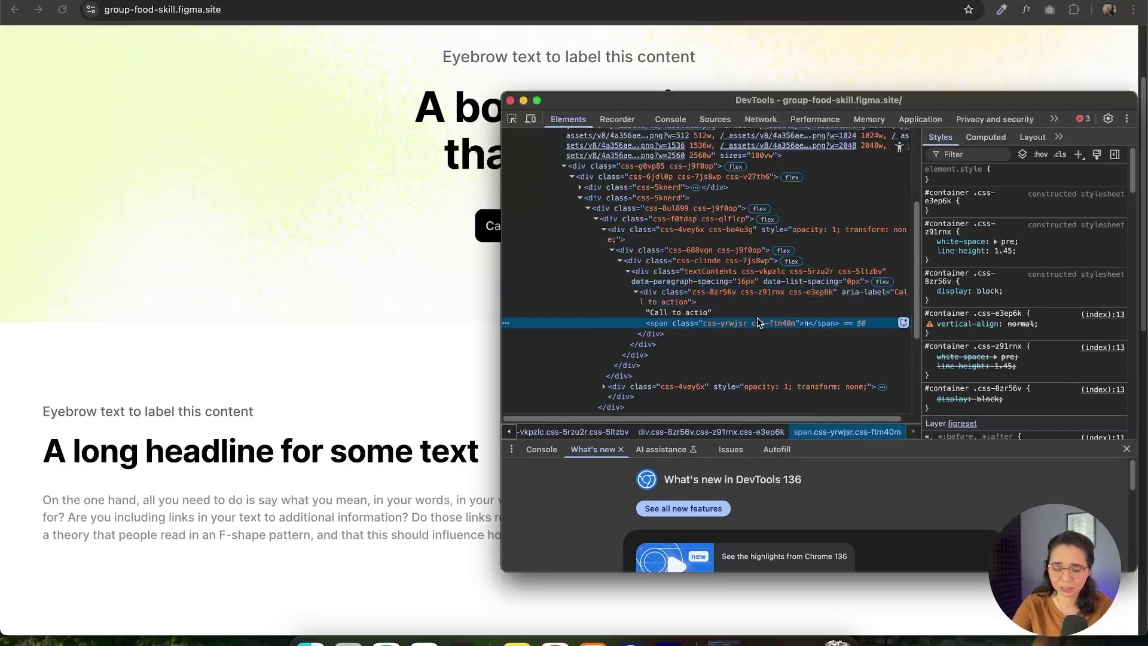
pyautogui.click(745, 325)
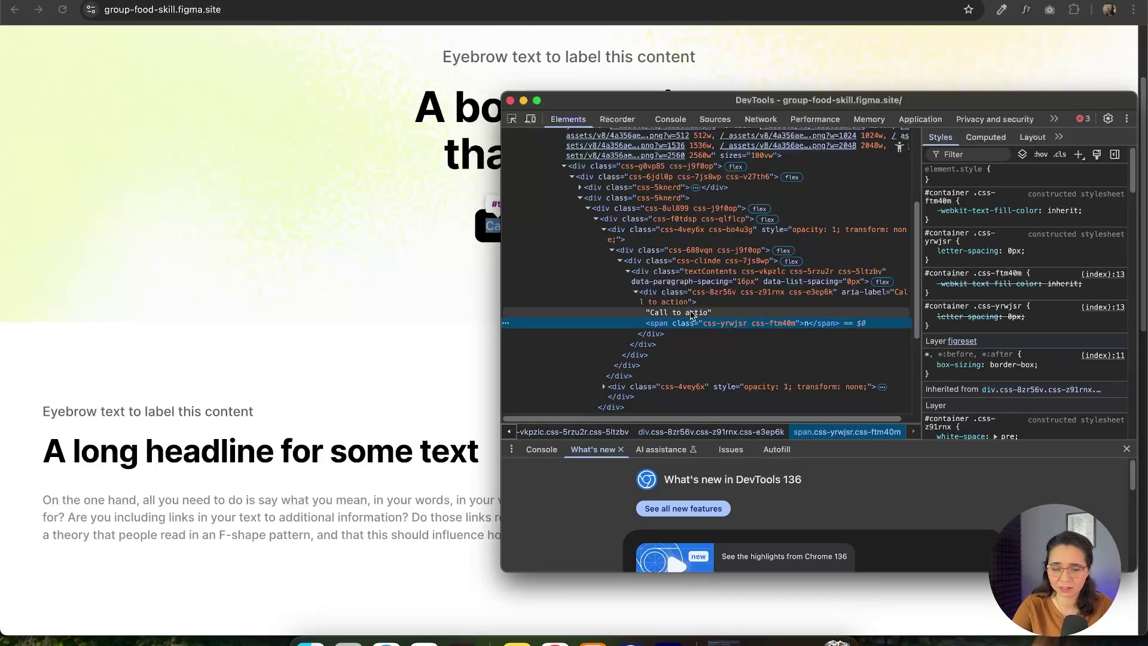
pyautogui.click(712, 314)
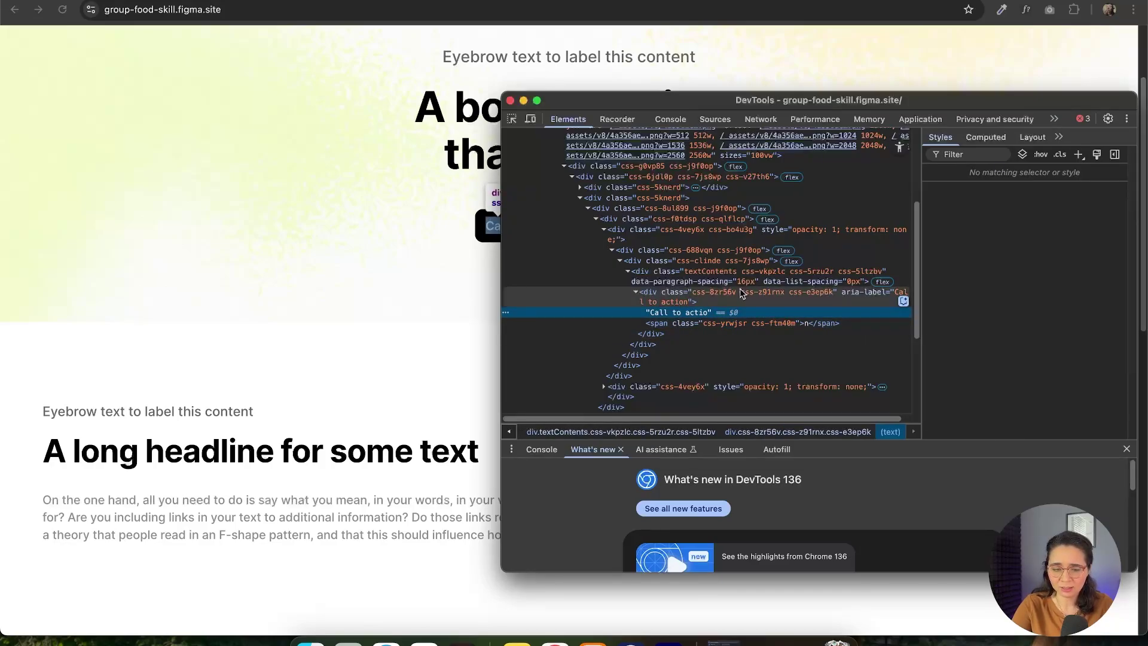
# Step: Close DevTools, select the eyebrow line, and scroll through the feature cards and footer
pyautogui.scroll(-2, 751, 284)
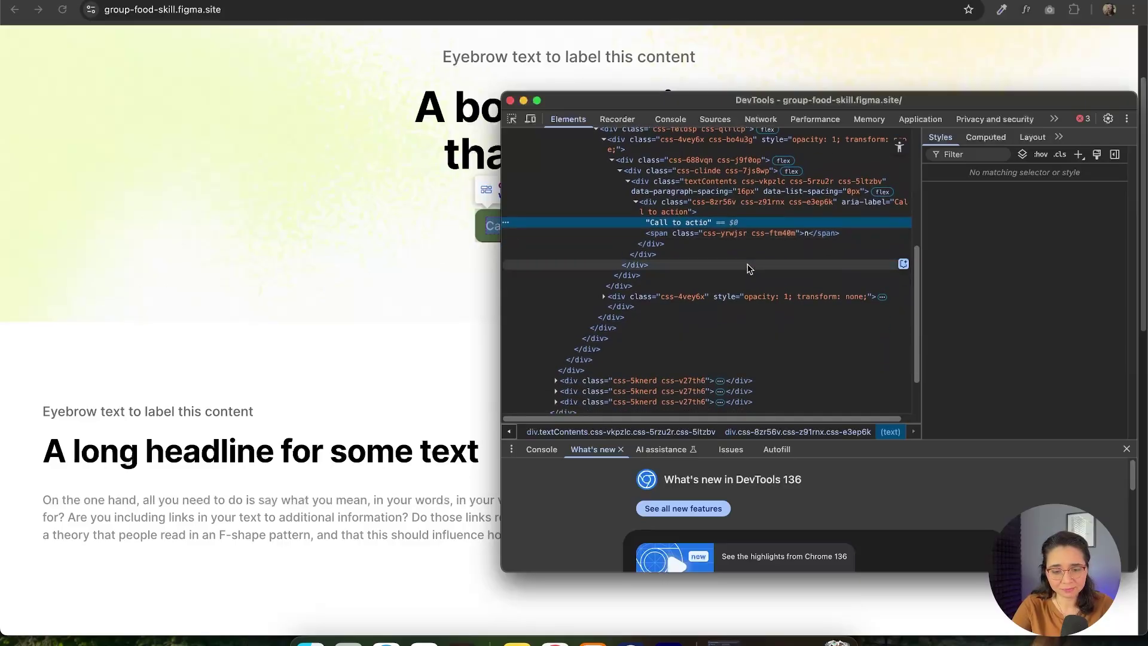
pyautogui.press('super+alt+i')
pyautogui.scroll(3, 795, 223)
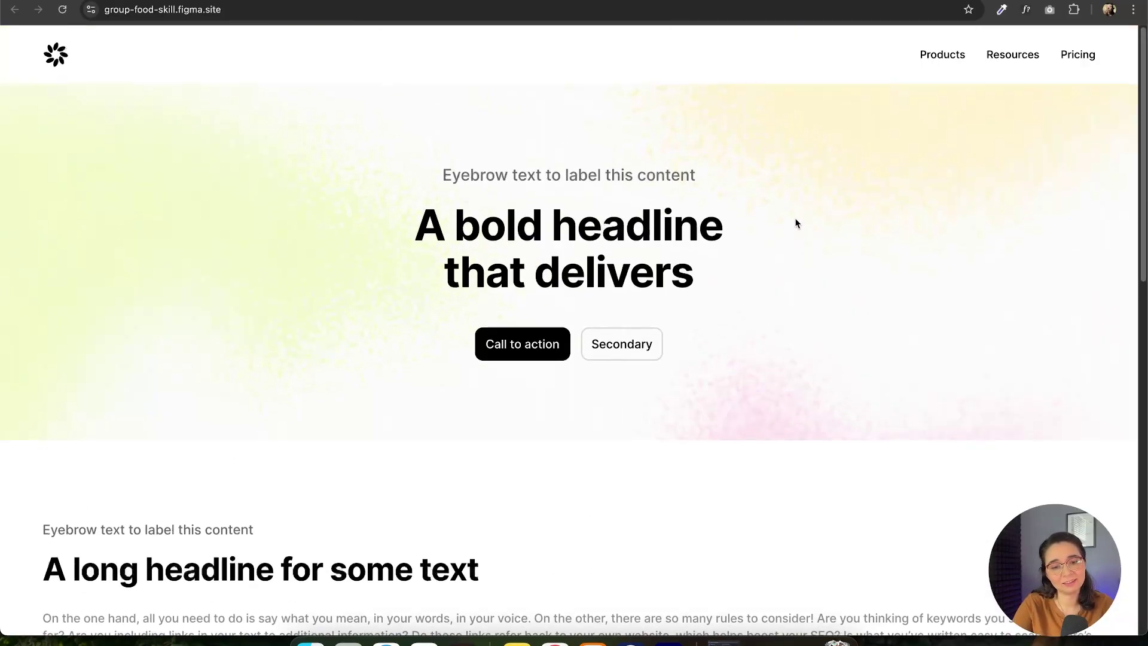
pyautogui.tripleClick(490, 177)
pyautogui.scroll(-10, 727, 240)
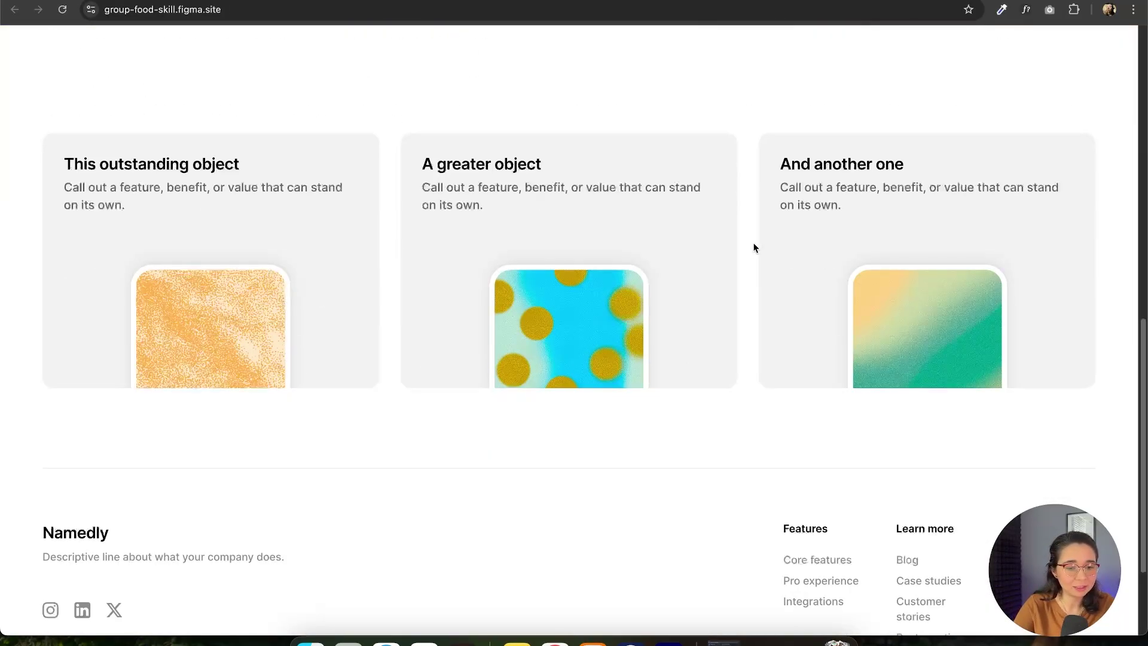
pyautogui.scroll(-3, 753, 246)
pyautogui.scroll(3, 677, 311)
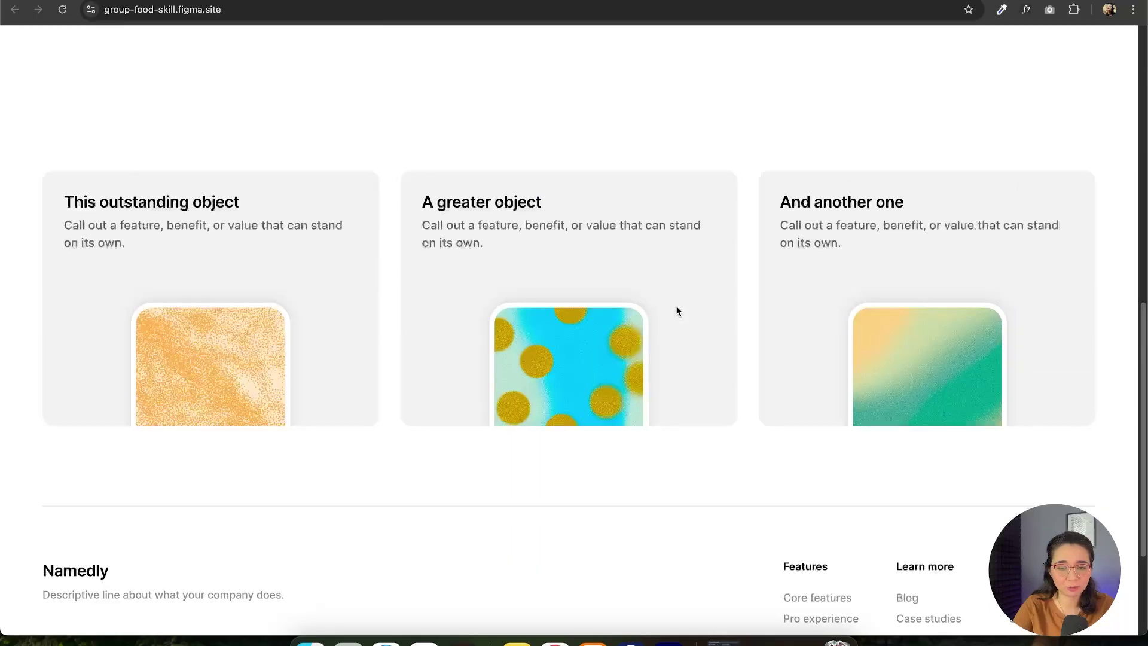
pyautogui.scroll(3, 677, 310)
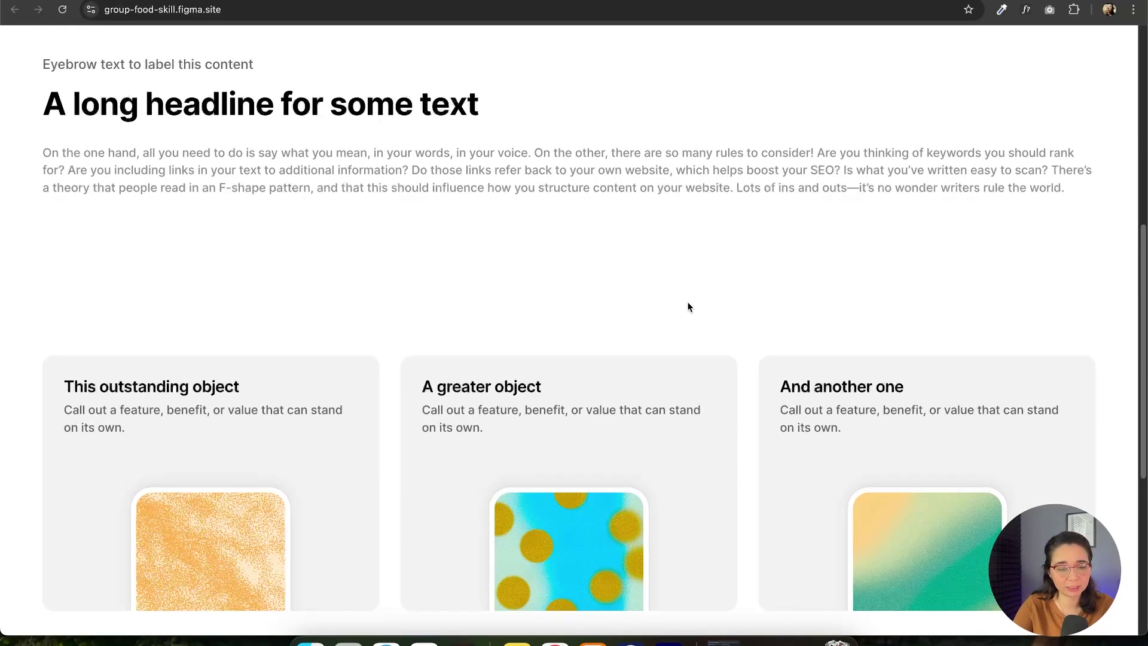
pyautogui.scroll(-6, 688, 306)
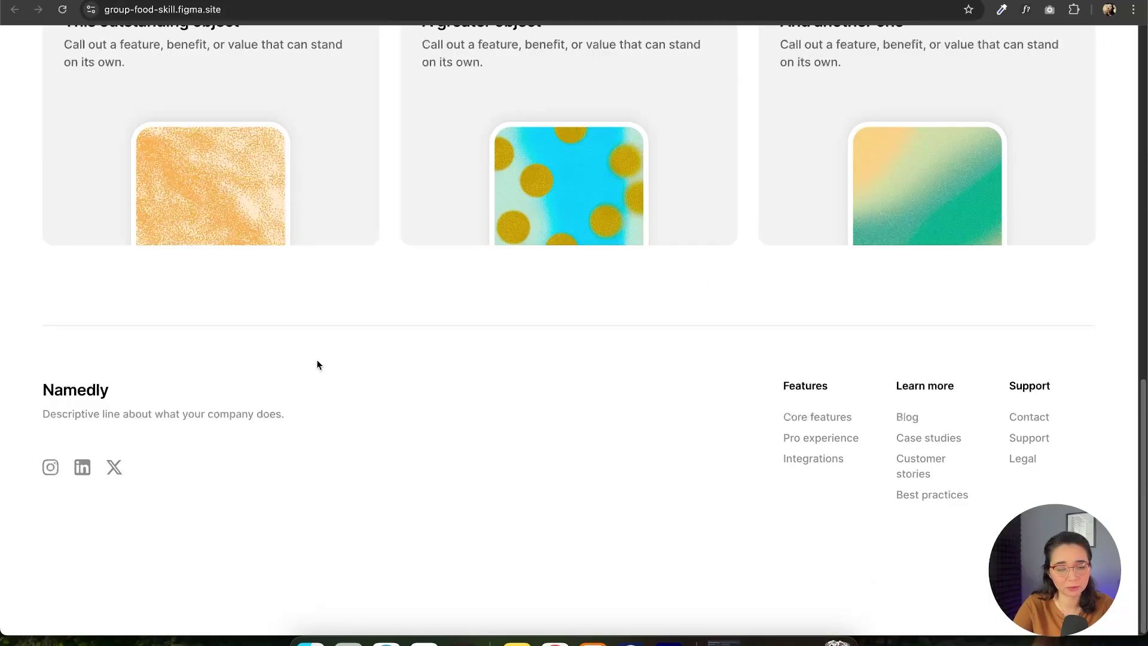
pyautogui.scroll(3, 323, 361)
# Step: Inspect the feature cards area and select the first card's inner content element
pyautogui.rightClick(335, 263)
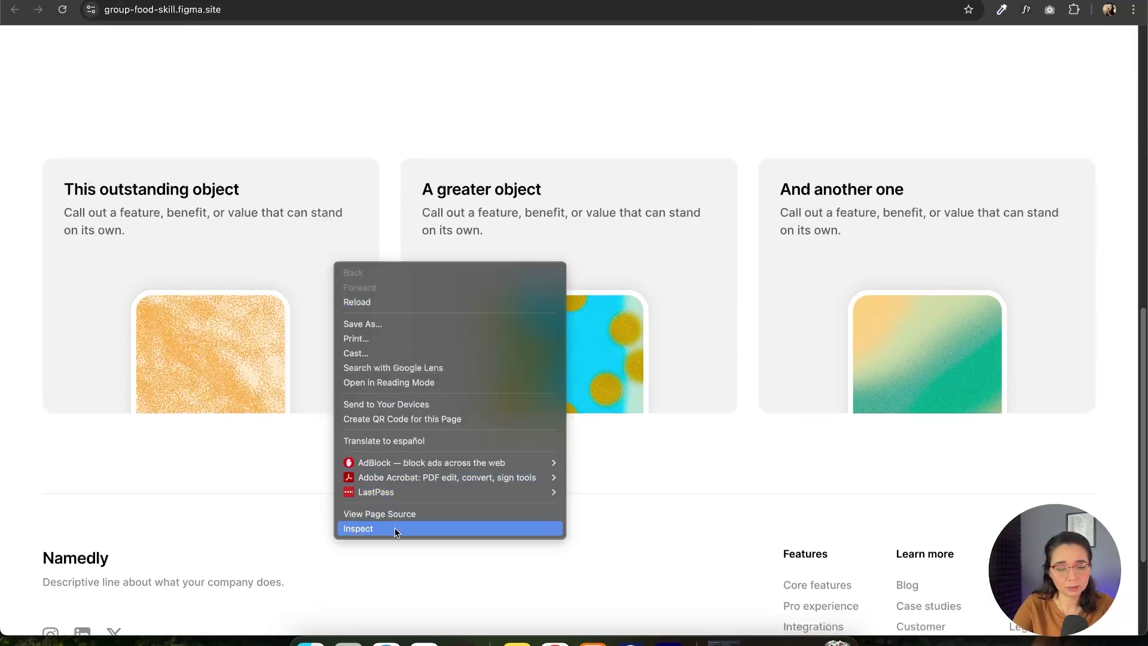
pyautogui.click(365, 529)
pyautogui.click(595, 296)
pyautogui.click(634, 307)
pyautogui.scroll(-1, 605, 311)
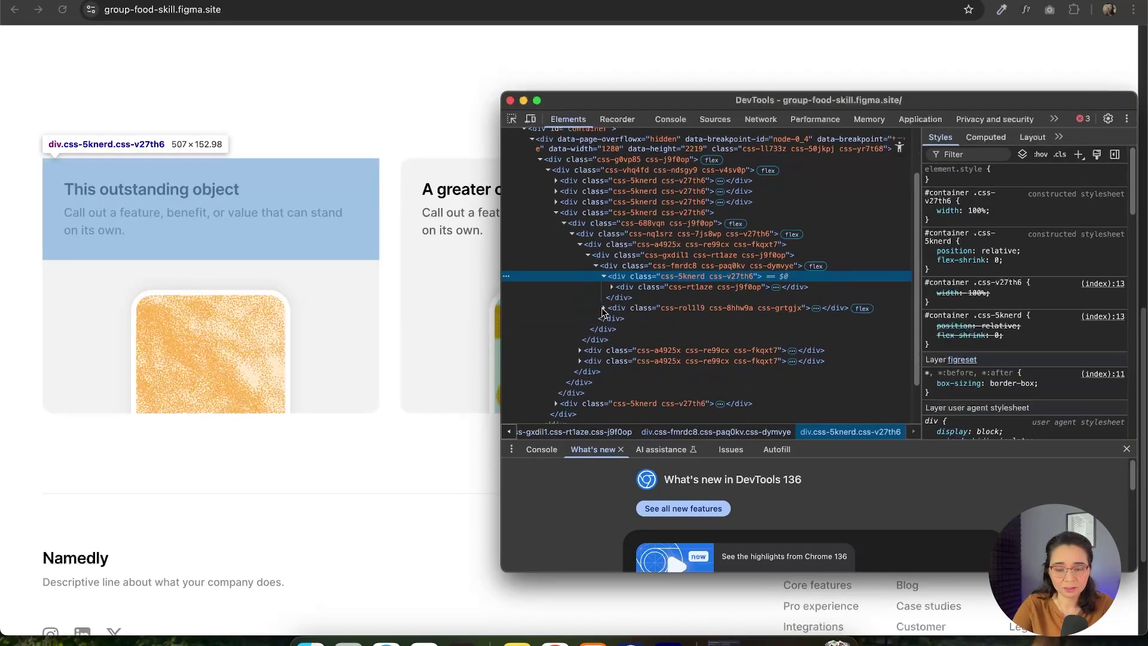
pyautogui.click(616, 290)
# Step: Expand down to the 'This outstanding object' title text node, then close DevTools
pyautogui.scroll(-1, 611, 289)
pyautogui.click(612, 260)
pyautogui.click(619, 270)
pyautogui.click(628, 282)
pyautogui.click(635, 312)
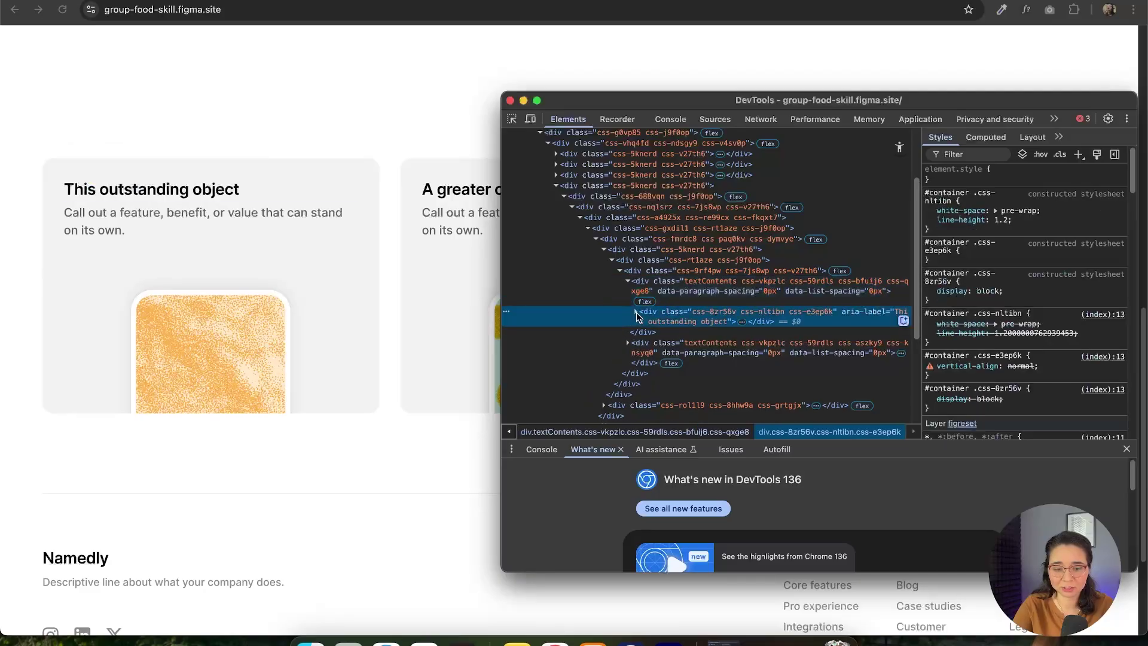
pyautogui.scroll(-1, 687, 316)
pyautogui.click(735, 303)
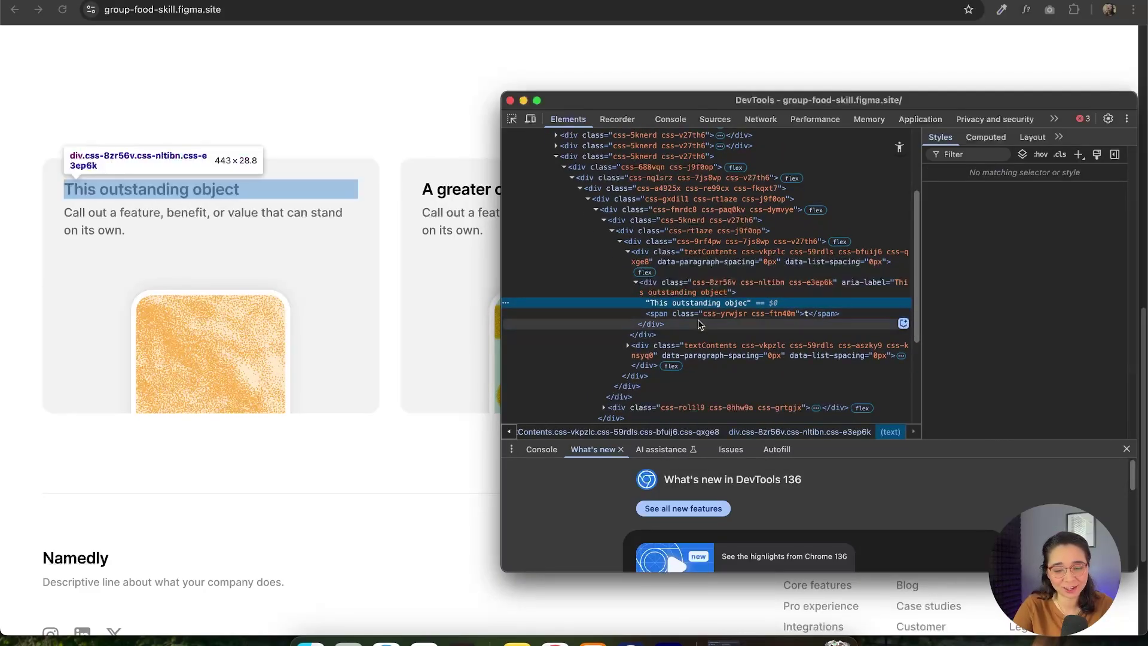
pyautogui.scroll(-5, 704, 320)
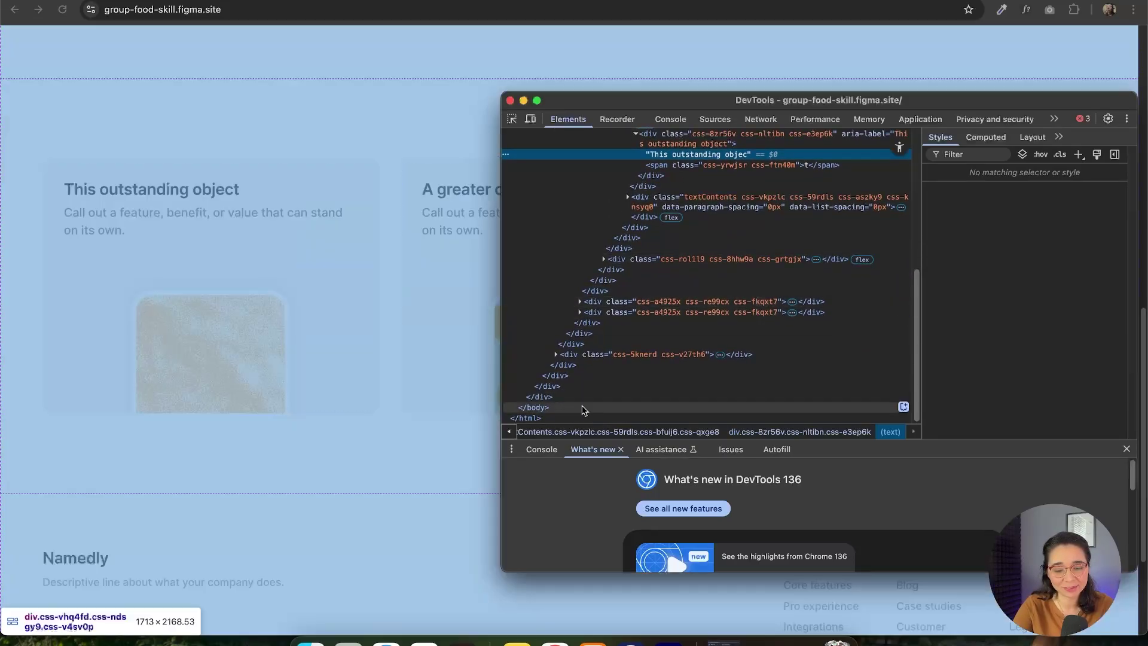
pyautogui.press('super+alt+i')
# Step: Inspect the footer's description line, close DevTools and return to Figma
pyautogui.scroll(-3, 218, 520)
pyautogui.rightClick(167, 414)
pyautogui.click(251, 562)
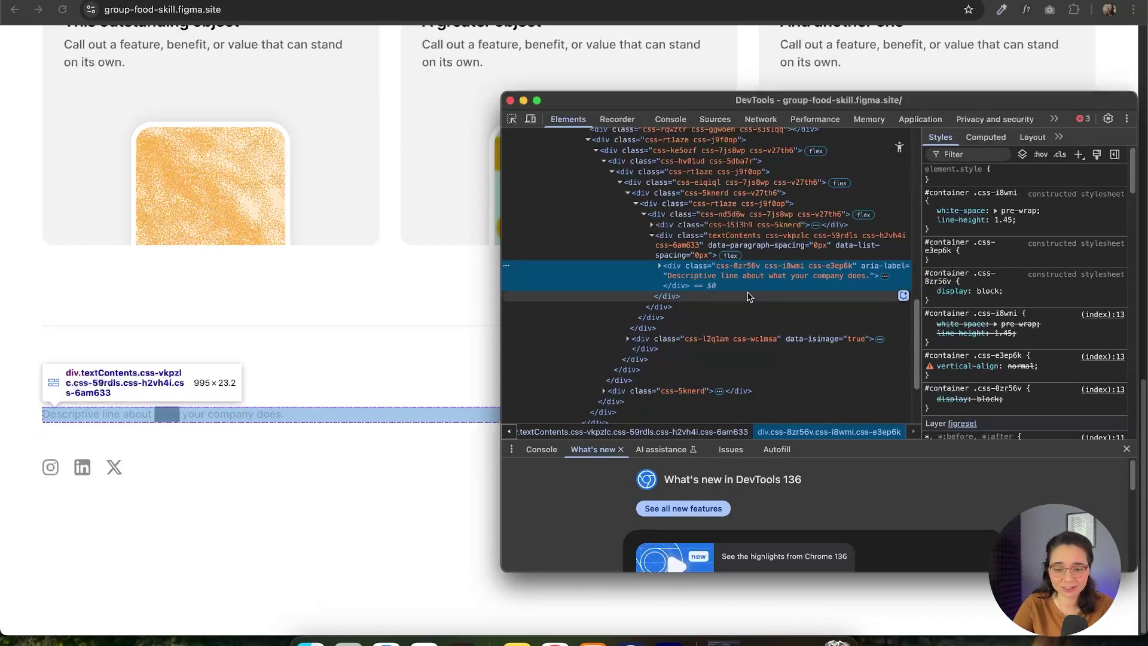
pyautogui.scroll(-3, 756, 299)
pyautogui.scroll(7, 637, 386)
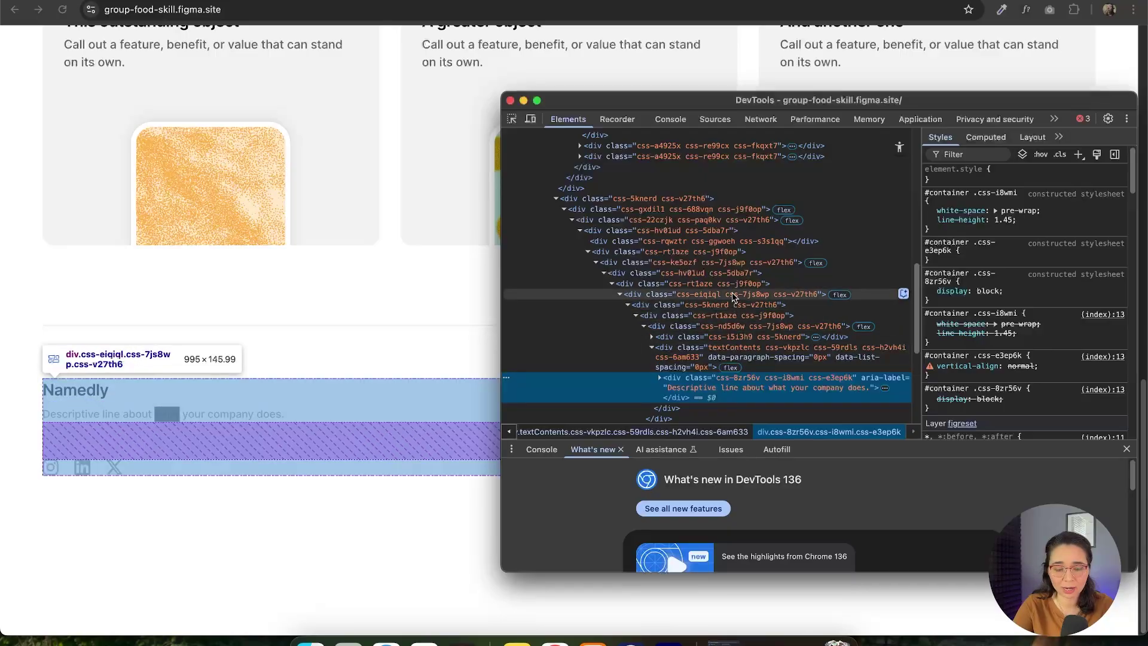
pyautogui.click(510, 99)
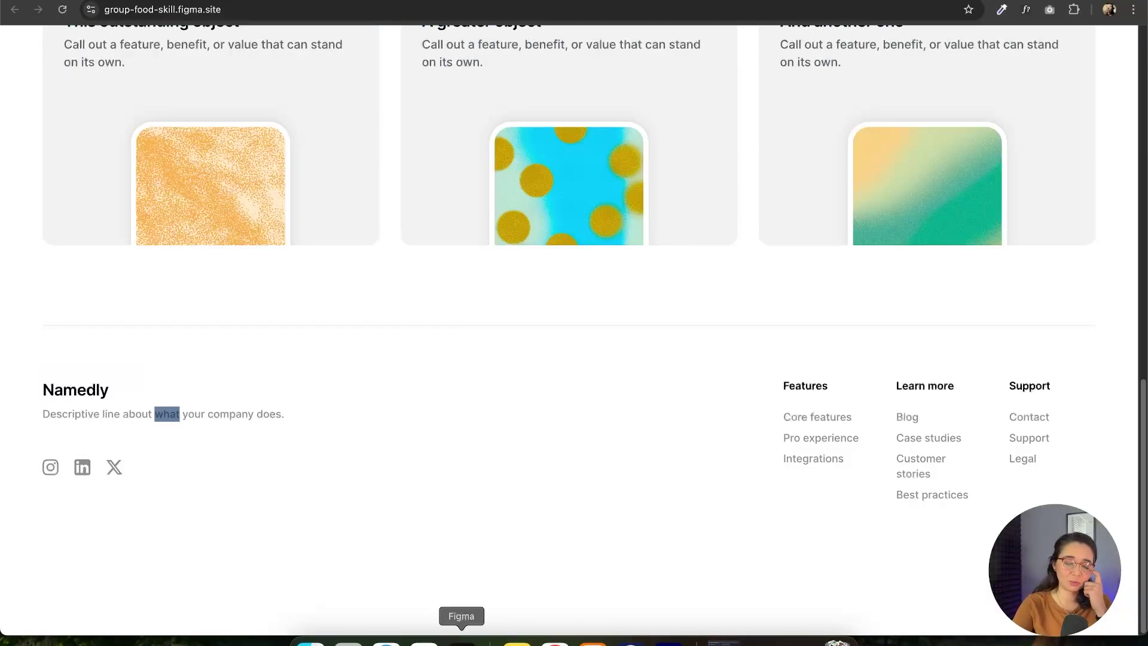
pyautogui.click(461, 641)
# Step: Close the Publish panel, select the hero, expand its Content layer and zoom to it
pyautogui.click(443, 15)
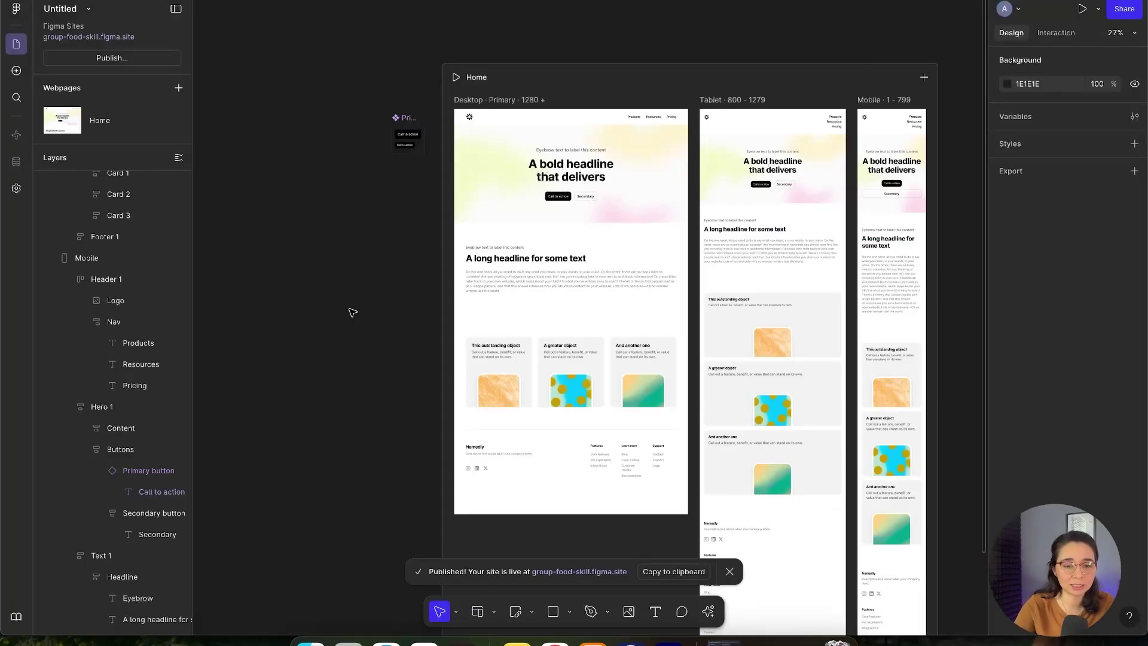
pyautogui.click(479, 209)
pyautogui.scroll(2, 96, 251)
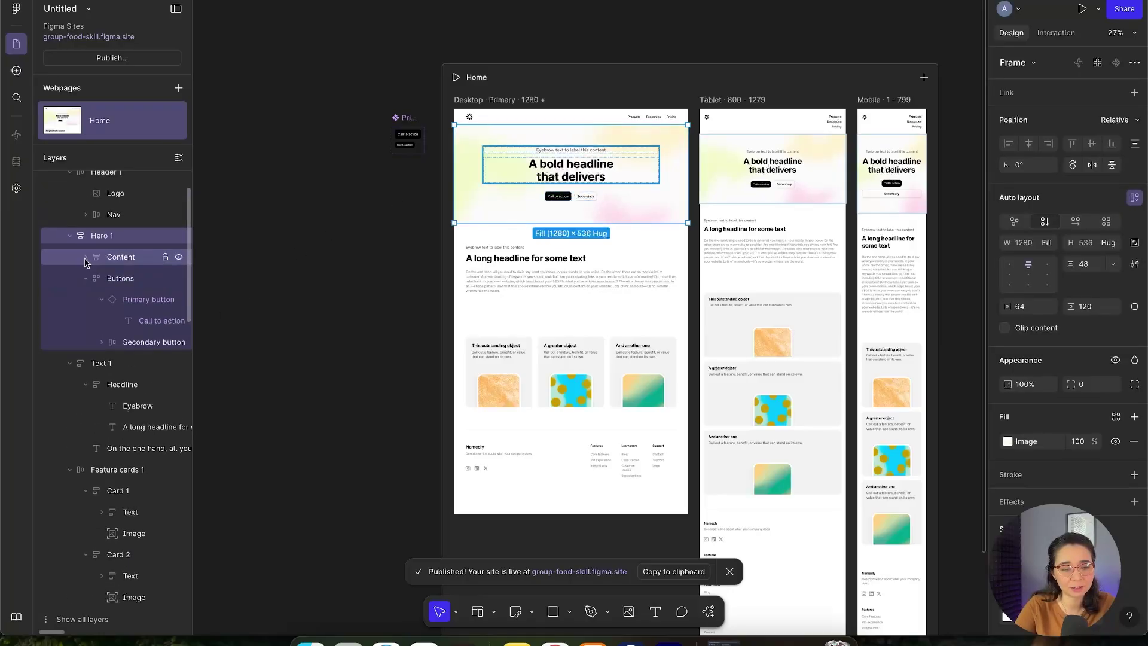
pyautogui.click(85, 257)
pyautogui.hotkey('shift', '2')
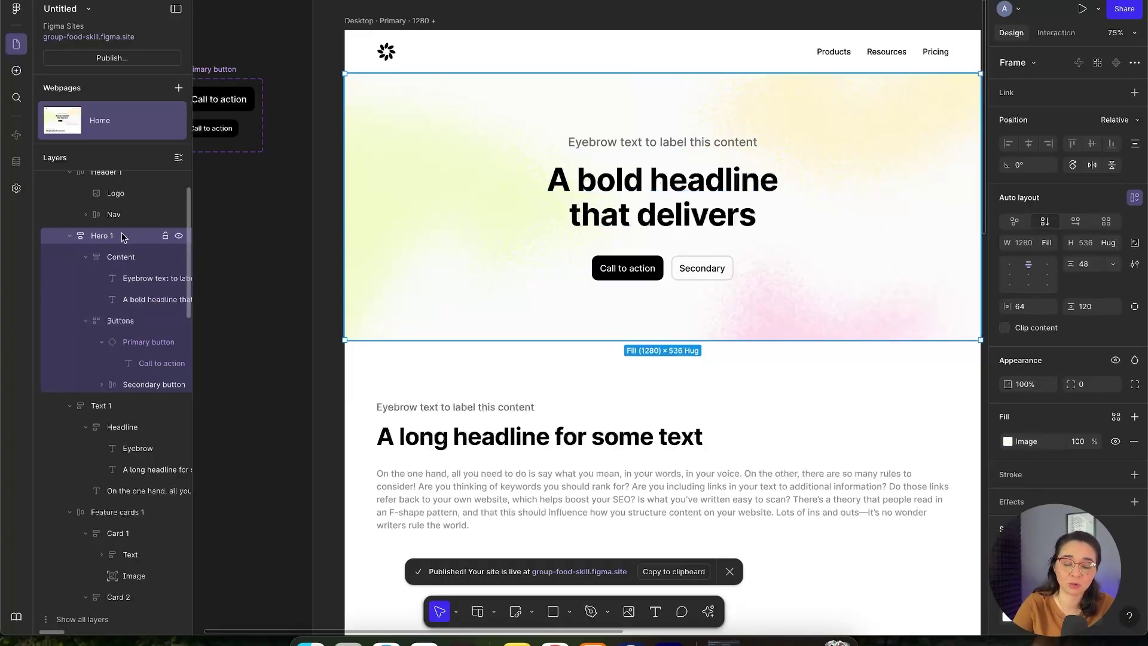
# Step: Review the Hero 1 and Content layers in the Layers panel
pyautogui.doubleClick(102, 236)
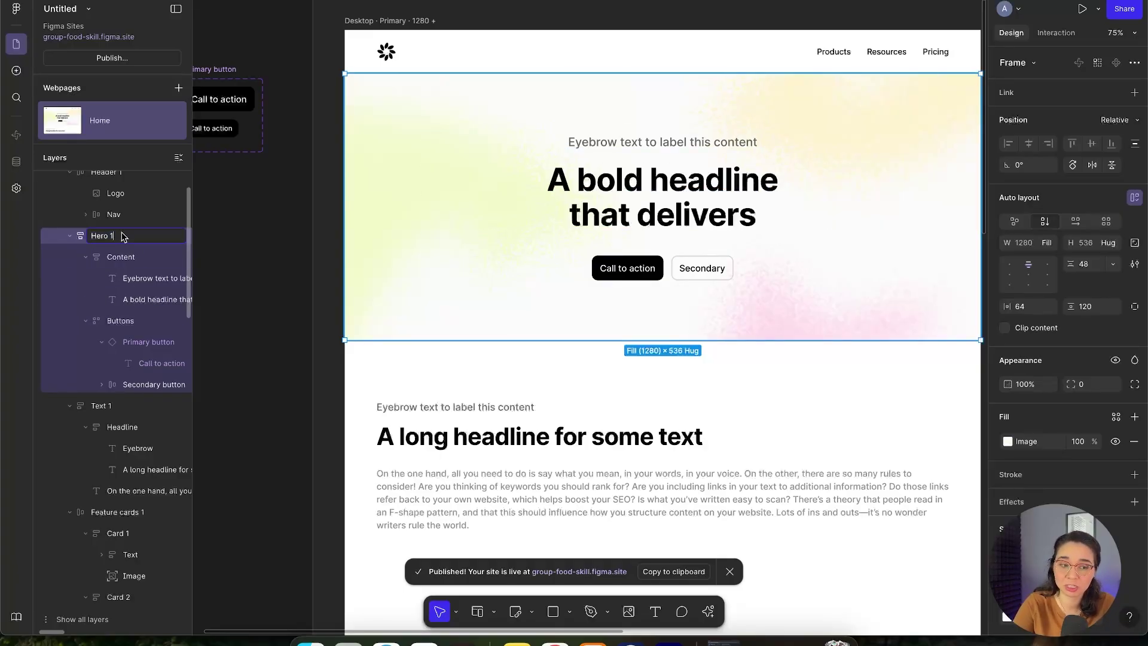
pyautogui.click(122, 258)
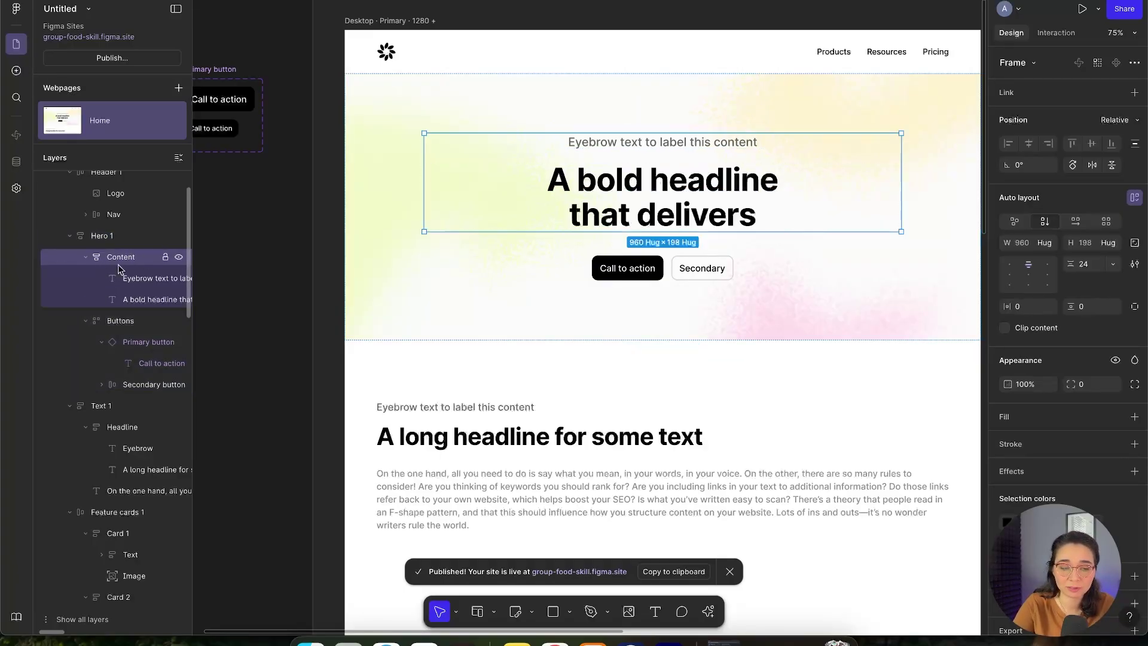
pyautogui.click(126, 237)
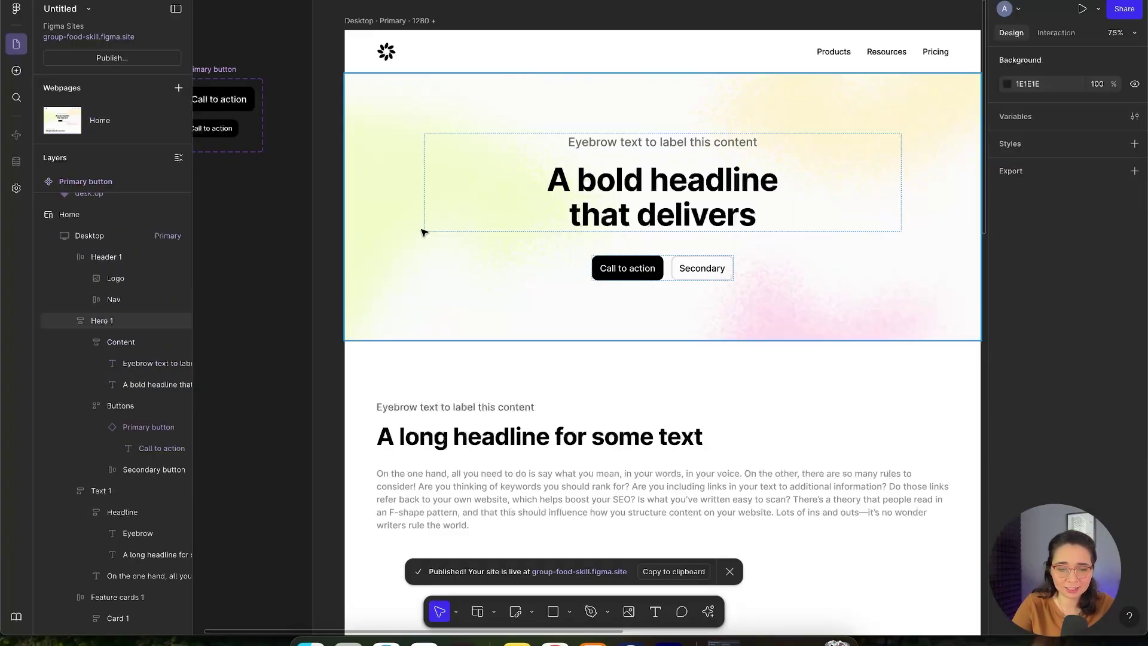
pyautogui.doubleClick(693, 185)
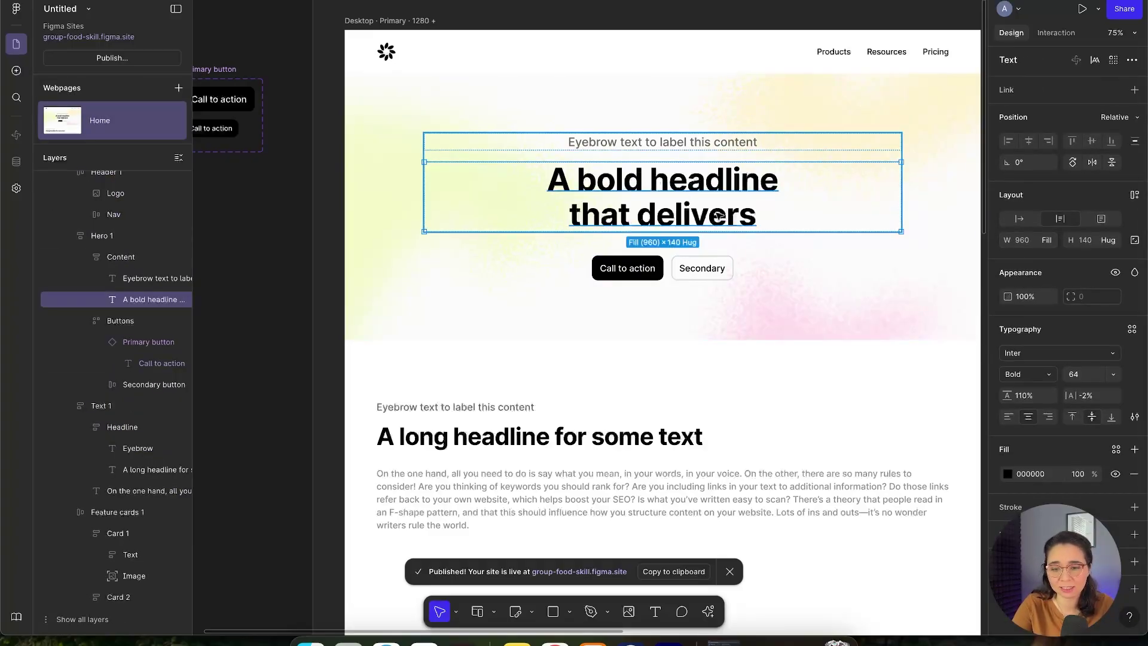
pyautogui.click(1132, 329)
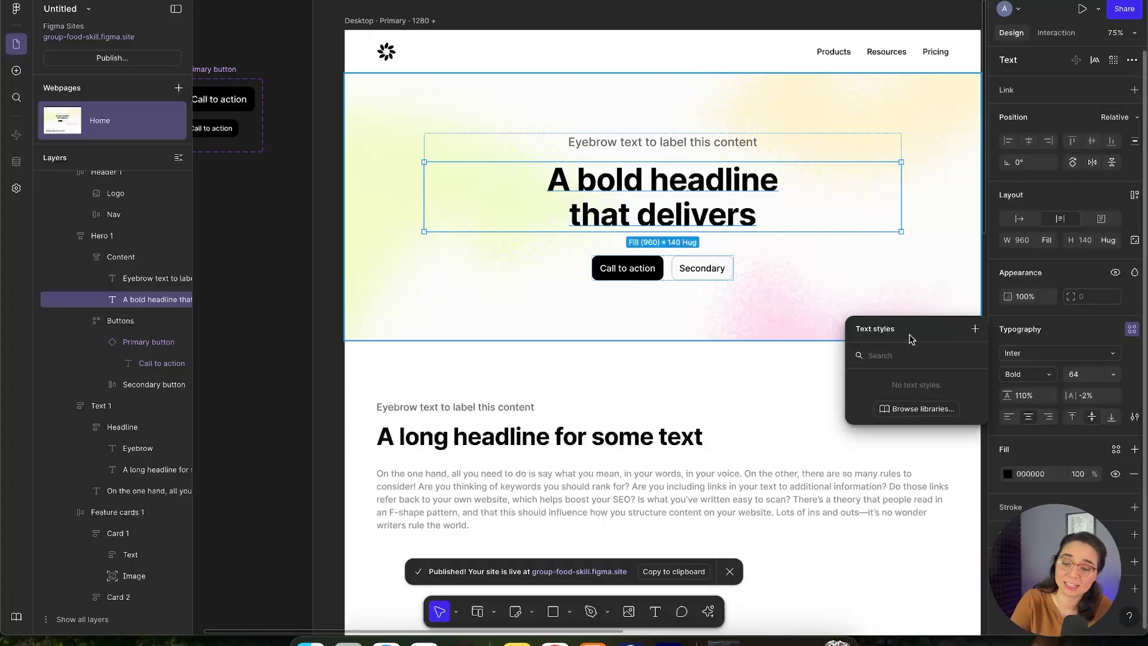
pyautogui.click(284, 281)
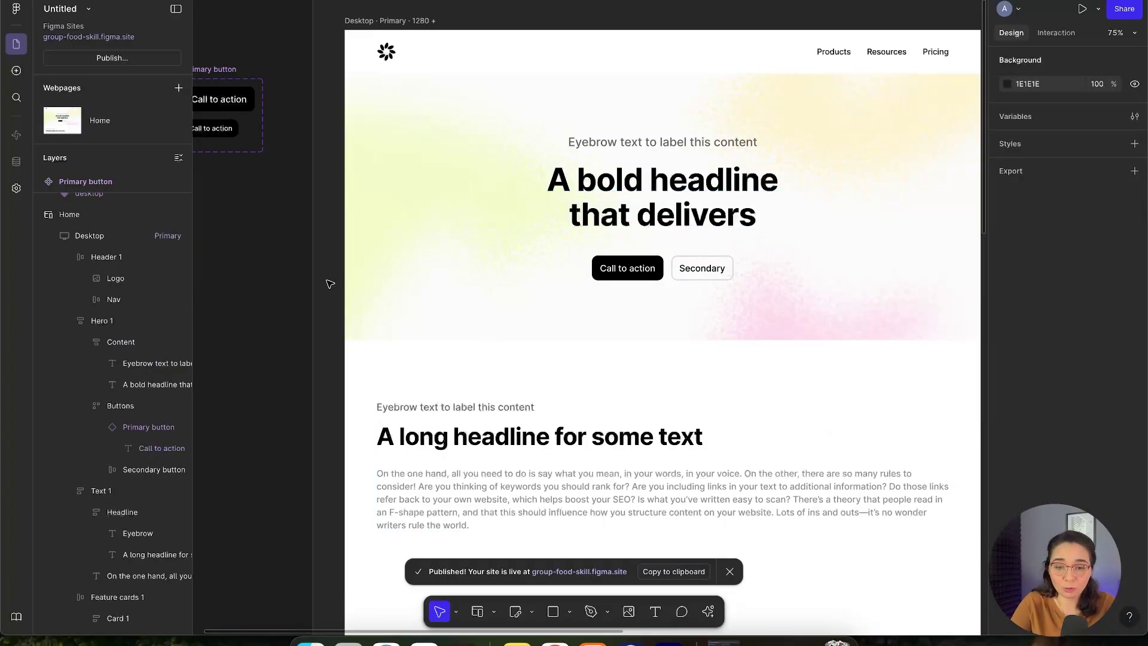
pyautogui.scroll(-5, 688, 206)
pyautogui.scroll(-3, 532, 293)
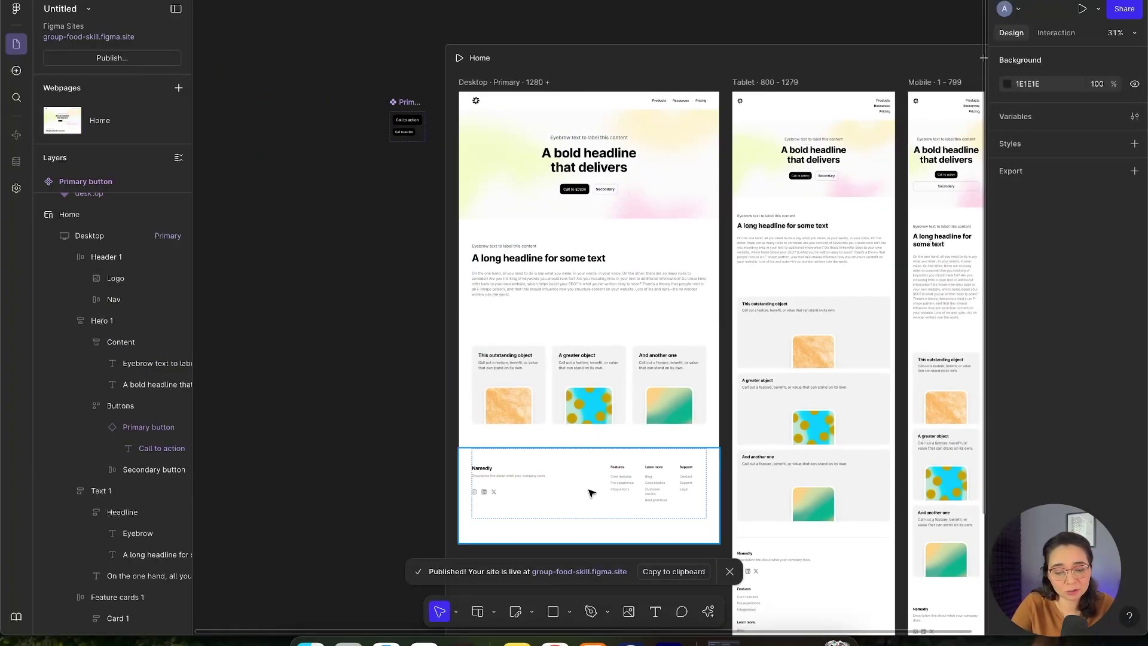
# Step: Reload the live group-food-skill.figma.site page in Chrome and return to Figma
pyautogui.click(555, 642)
pyautogui.press('super+r')
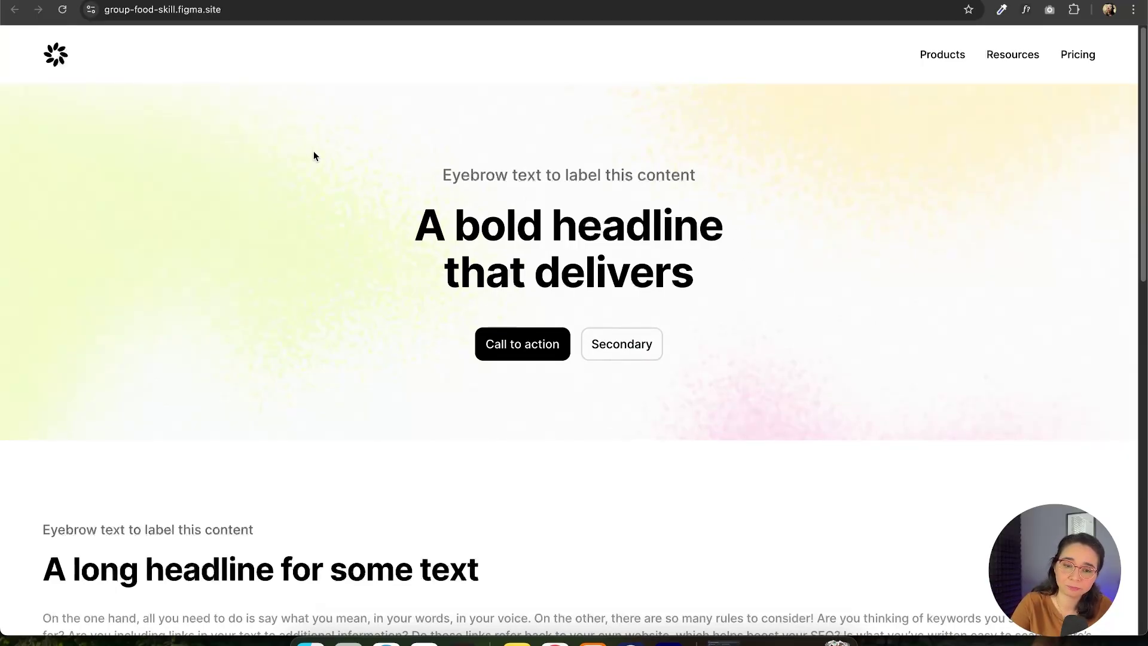
pyautogui.press('super+Tab')
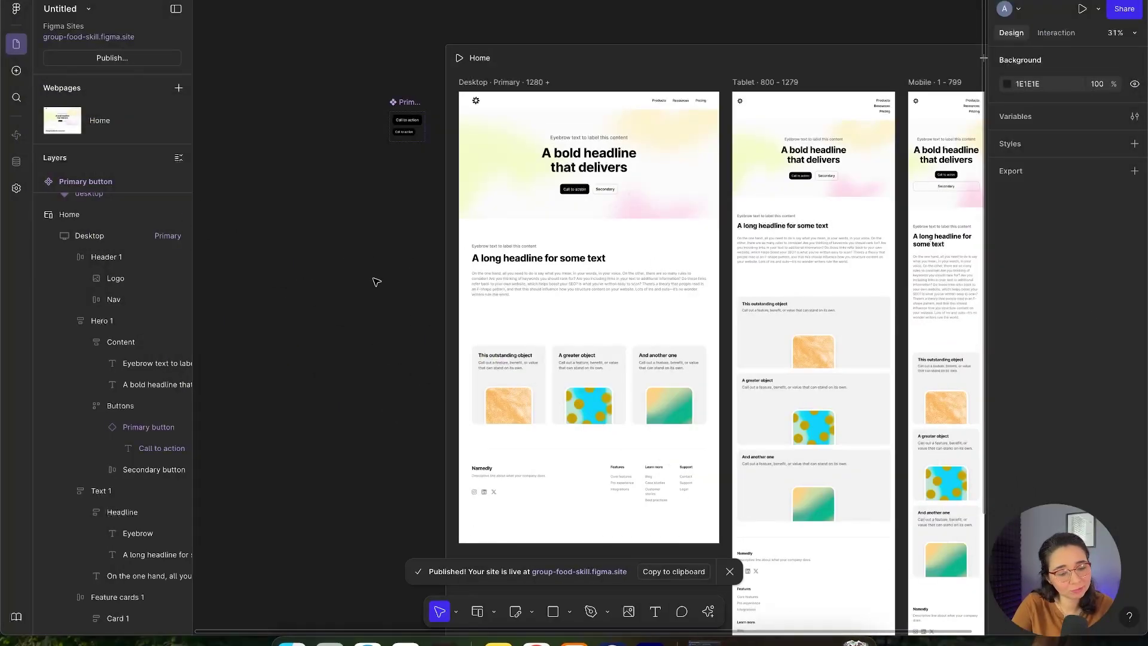
# Step: Close the Published! notice and pan to the Desktop frame
pyautogui.scroll(2, 382, 299)
pyautogui.scroll(-3, 391, 269)
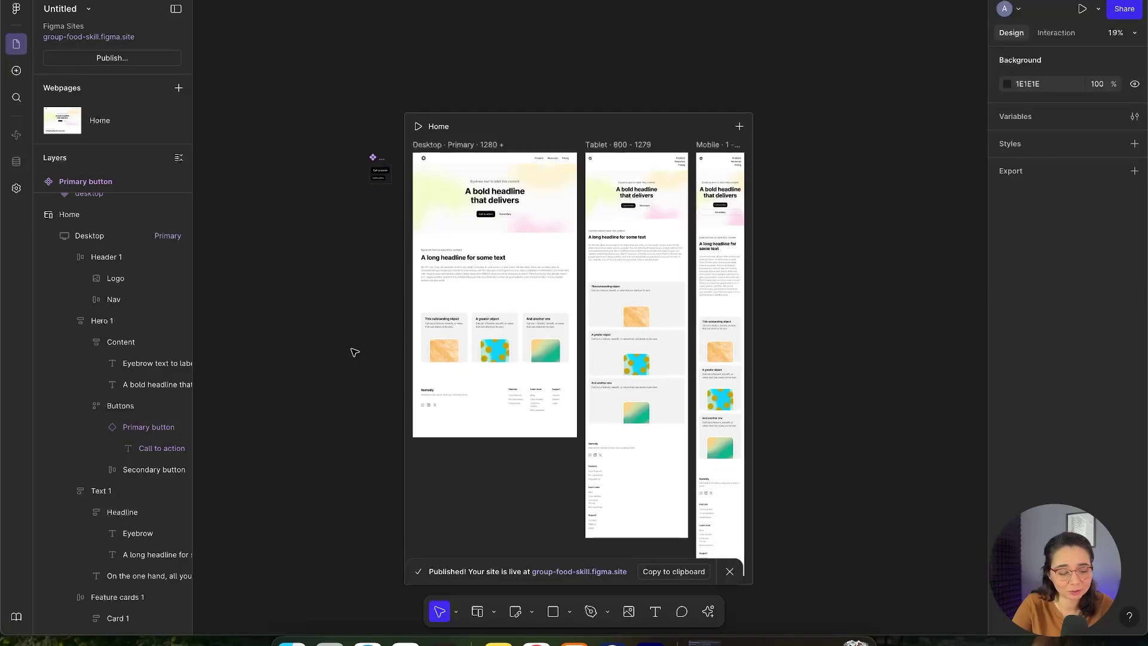
pyautogui.hscroll(-3, 395, 329)
pyautogui.scroll(-2, 395, 329)
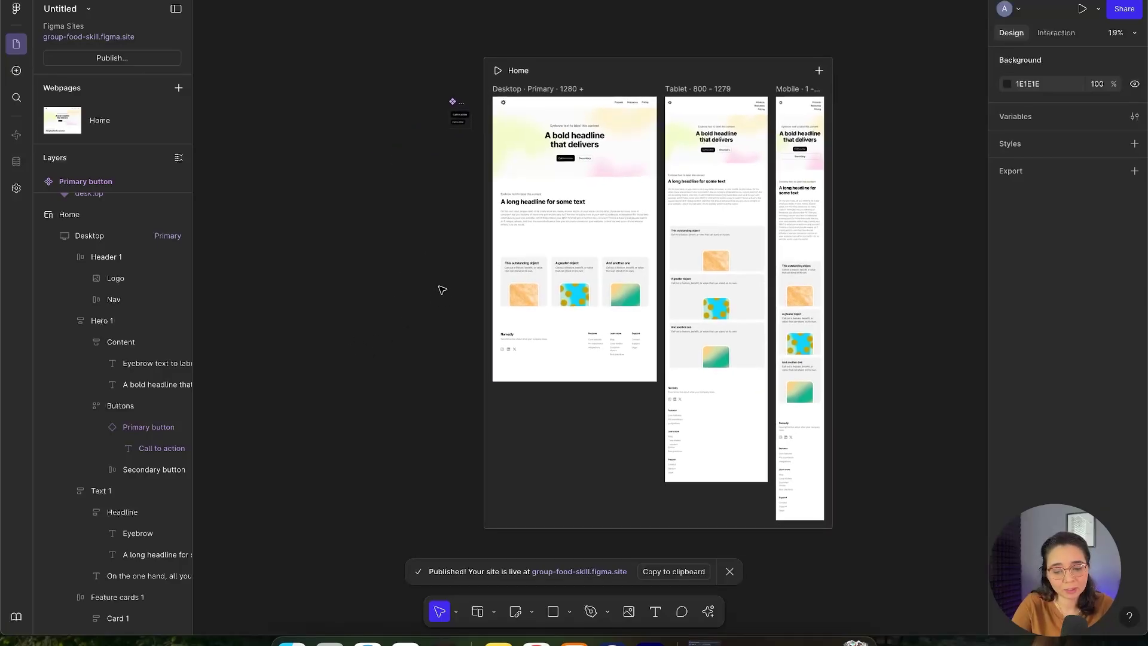
pyautogui.click(731, 572)
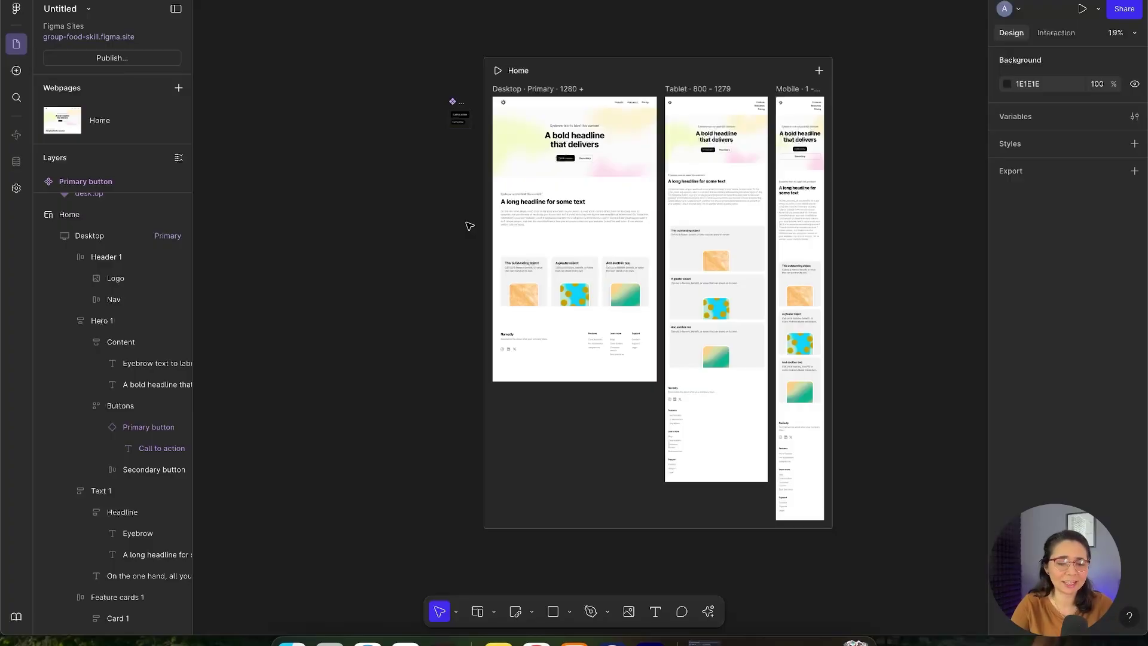
pyautogui.scroll(6, 451, 102)
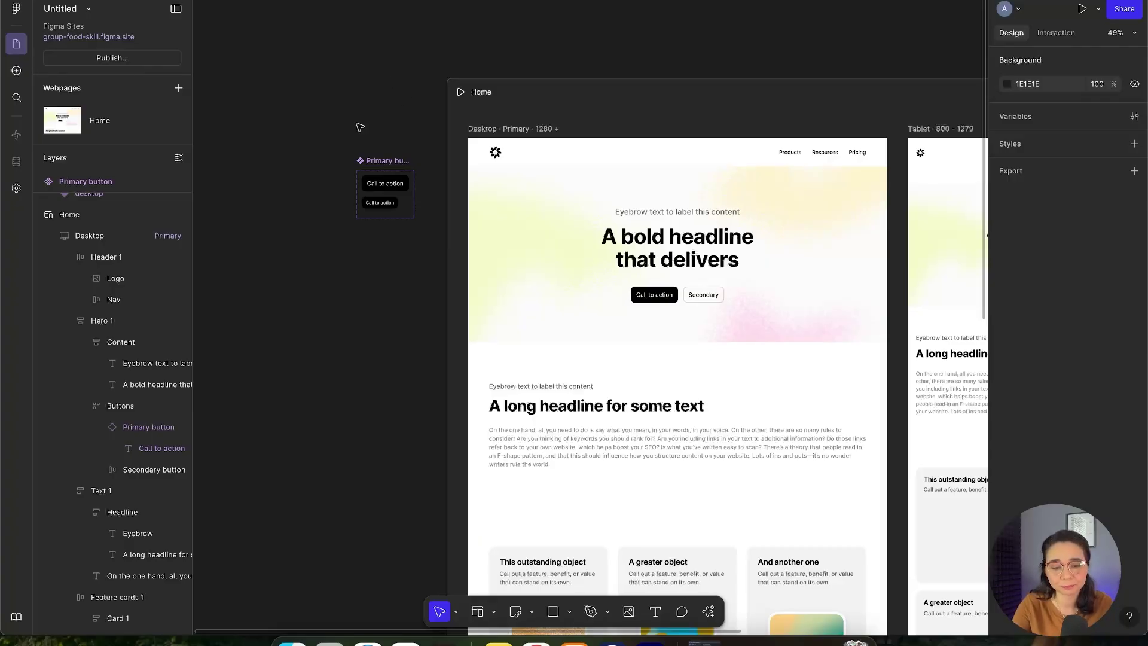
# Step: Select the Feature cards section and show its Interaction settings
pyautogui.scroll(1, 389, 268)
pyautogui.scroll(2, 348, 246)
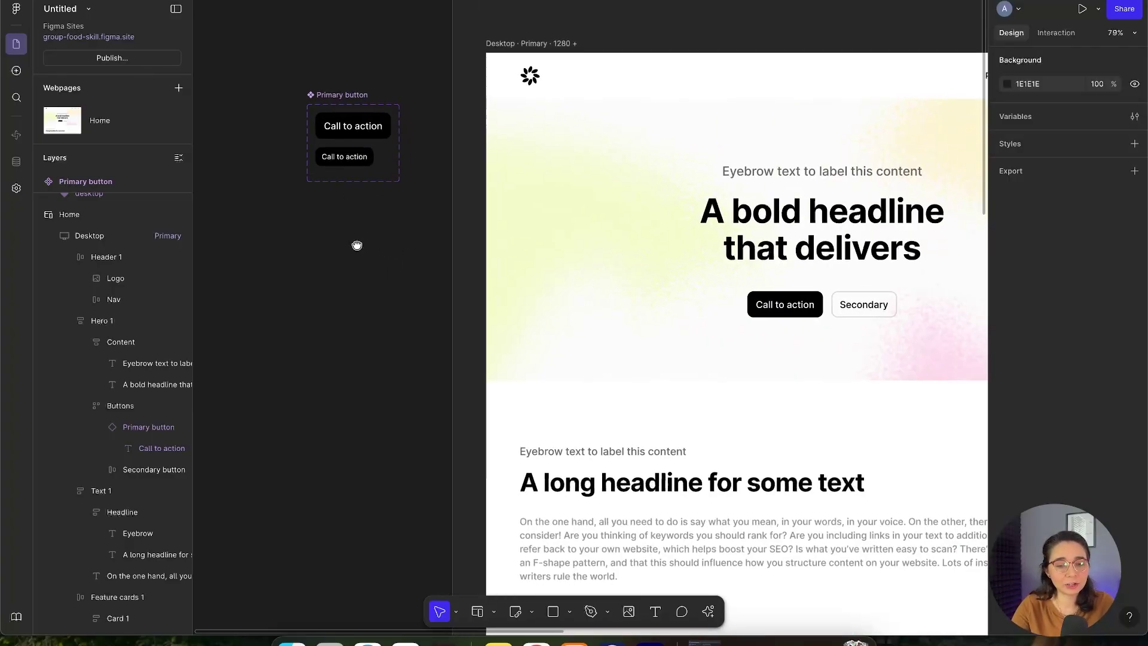
pyautogui.scroll(-2, 310, 238)
pyautogui.click(450, 116)
pyautogui.click(701, 247)
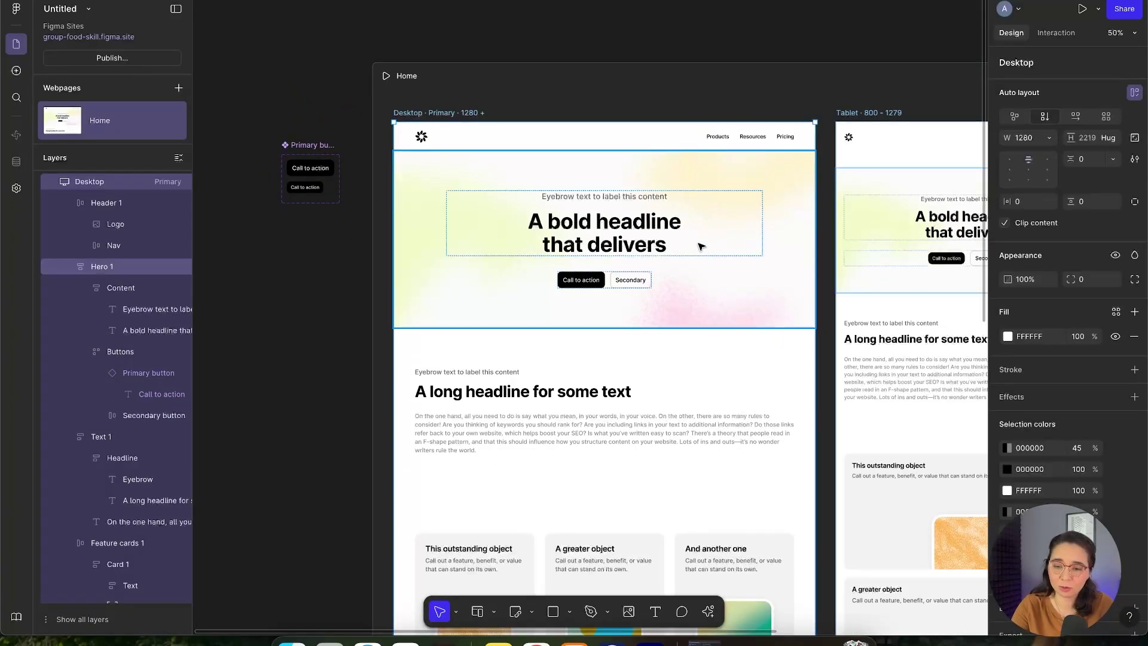
pyautogui.scroll(-4, 605, 216)
pyautogui.click(622, 299)
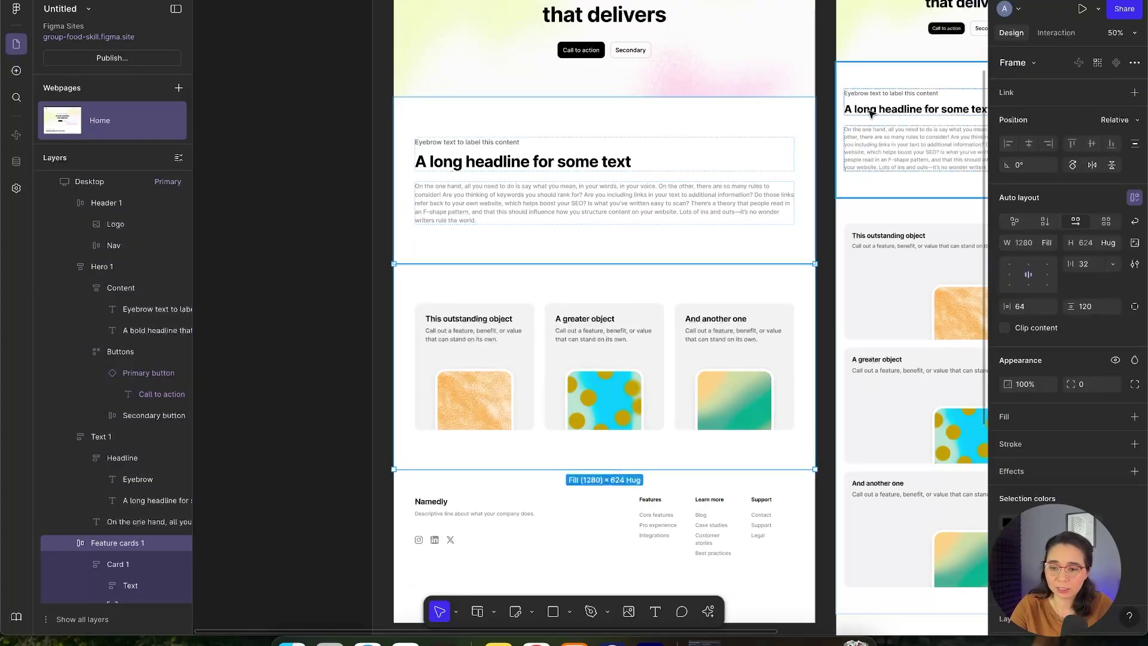
pyautogui.click(1056, 33)
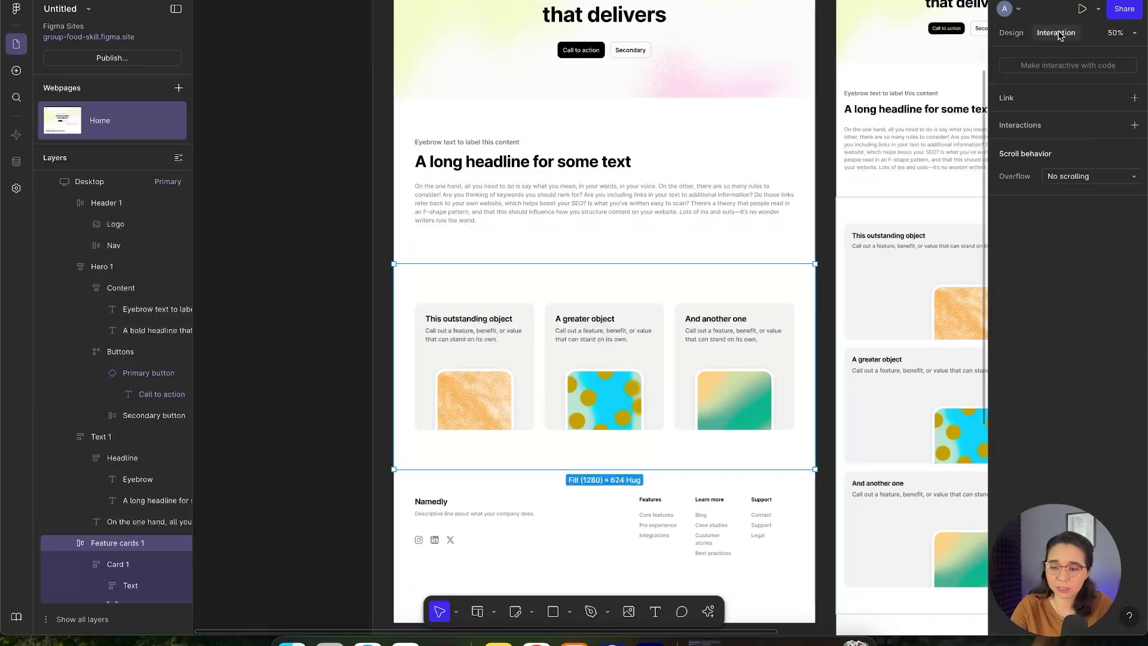
# Step: Browse the interaction types including Play, cancel without adding one, and zoom out
pyautogui.click(1134, 126)
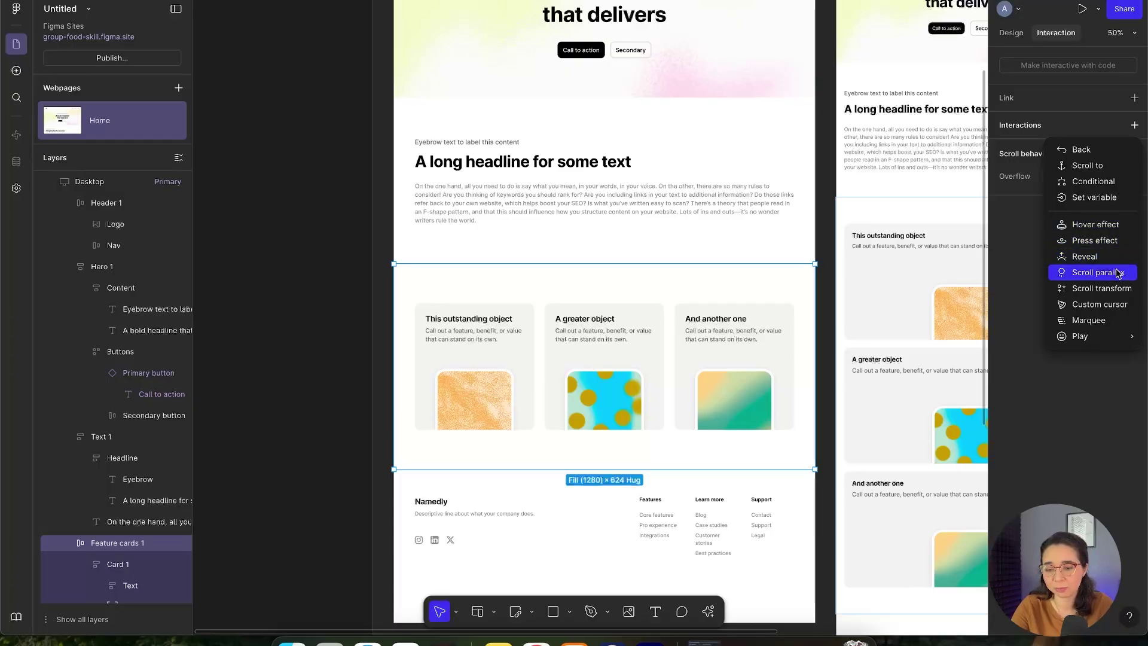
pyautogui.moveTo(1087, 342)
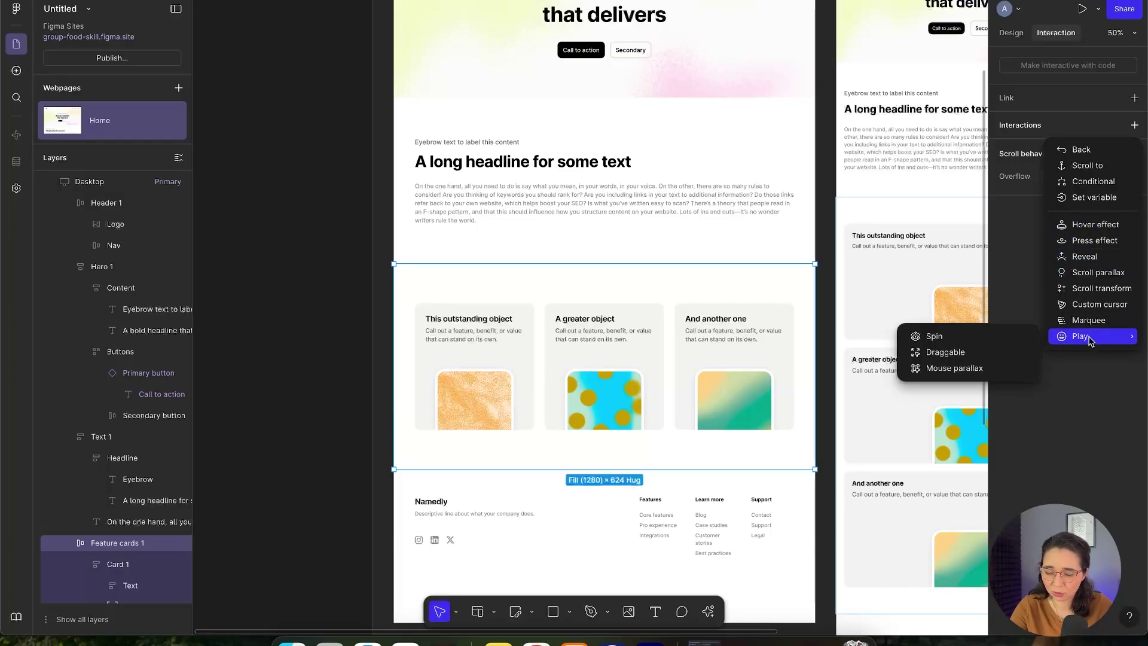
pyautogui.press('Escape')
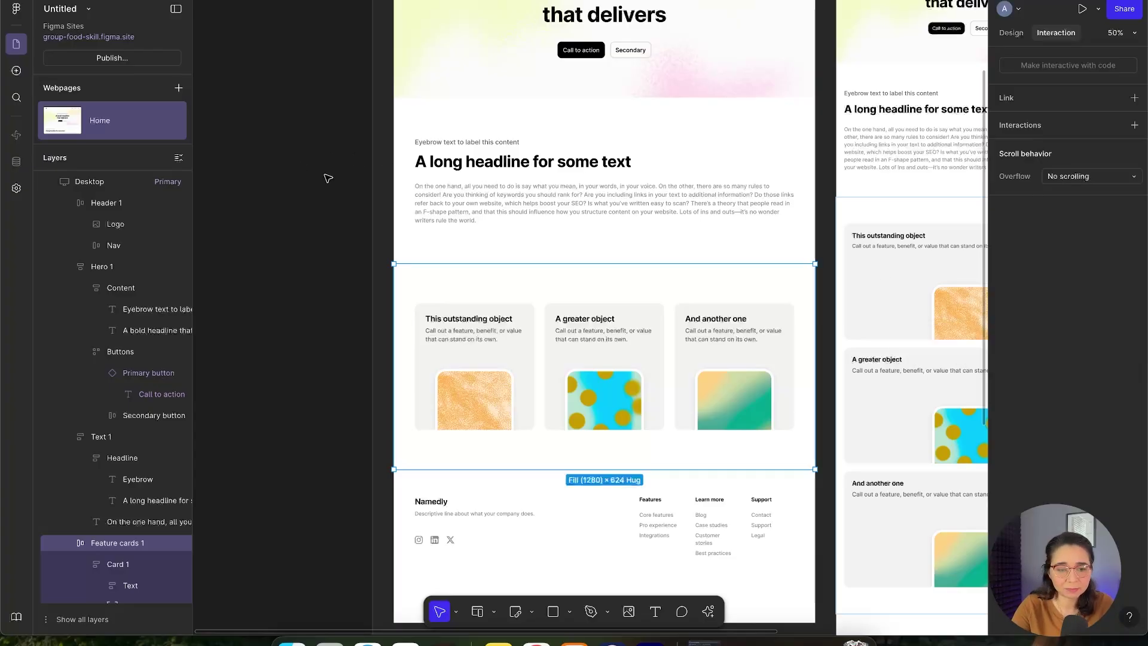
pyautogui.scroll(5, 351, 193)
pyautogui.scroll(3, 543, 254)
pyautogui.scroll(-2, 397, 160)
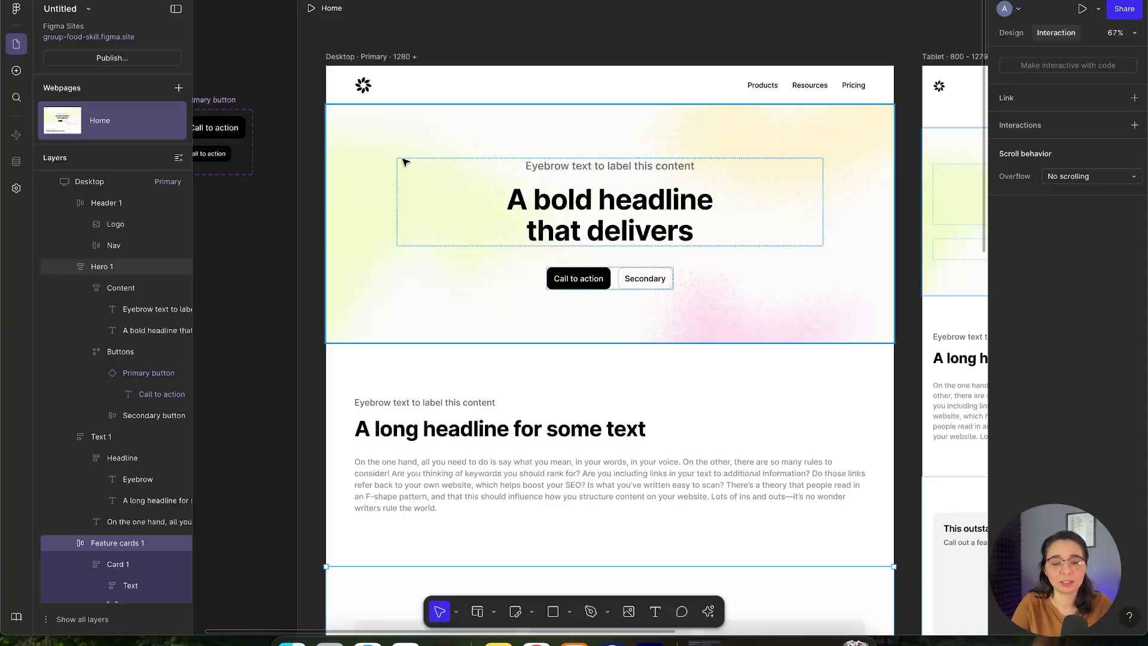
pyautogui.scroll(-6, 333, 248)
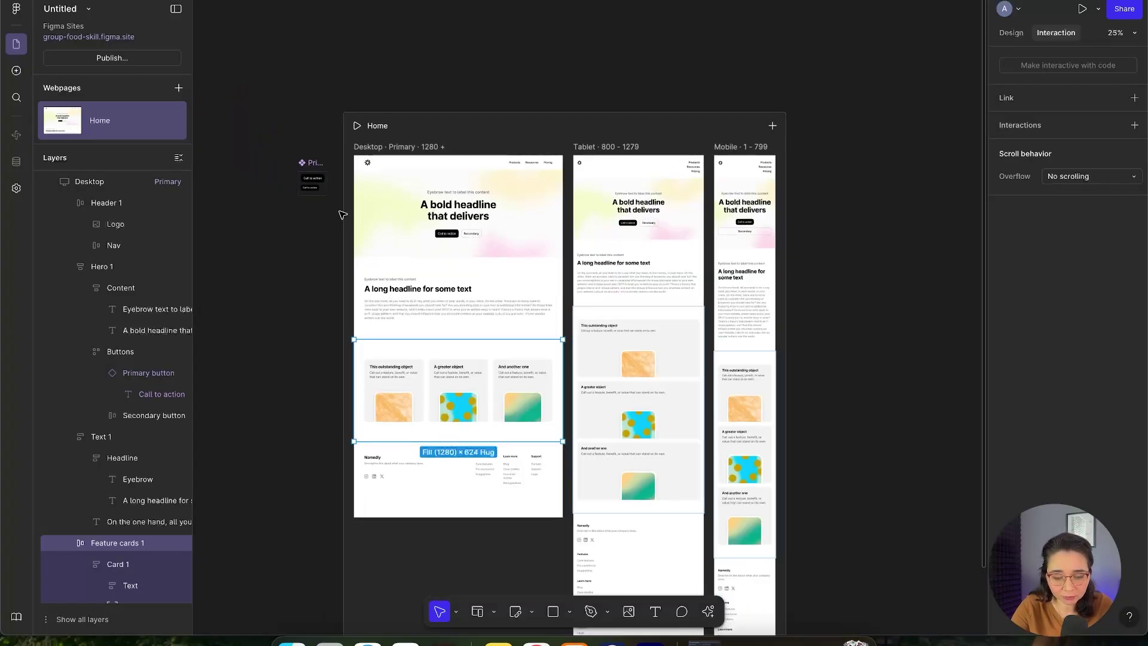
# Step: Select Hero 1 and browse its interaction types without adding any
pyautogui.click(338, 214)
pyautogui.scroll(-3, 315, 234)
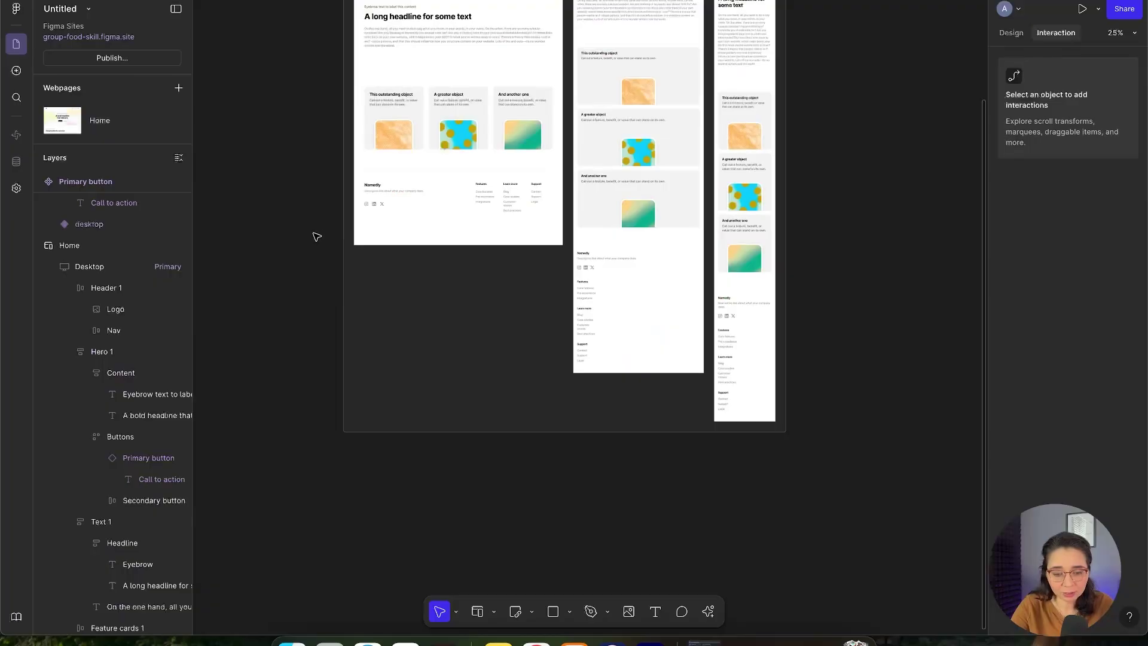
pyautogui.scroll(3, 315, 233)
pyautogui.scroll(5, 318, 174)
pyautogui.scroll(2, 318, 174)
pyautogui.scroll(3, 303, 223)
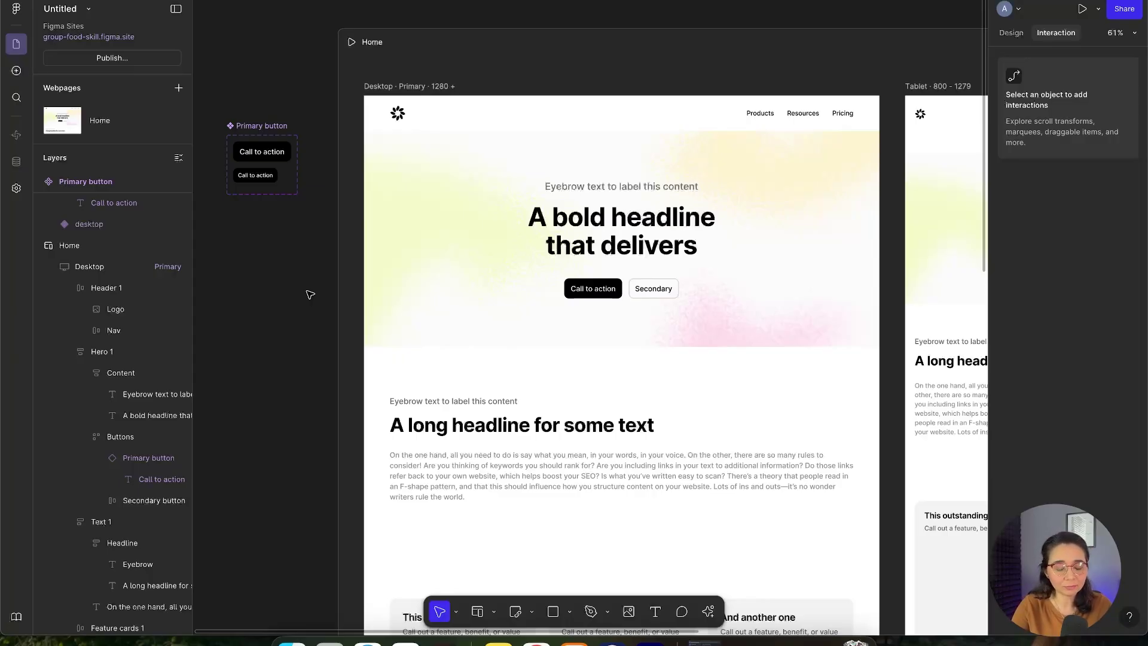
pyautogui.click(394, 281)
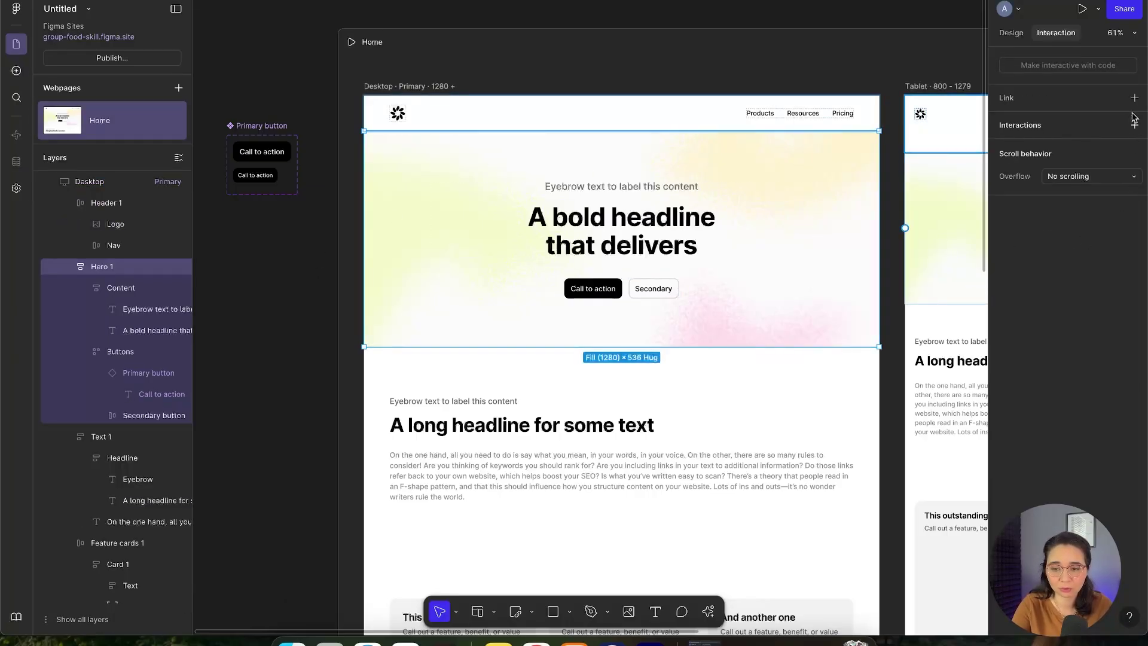
pyautogui.click(1134, 125)
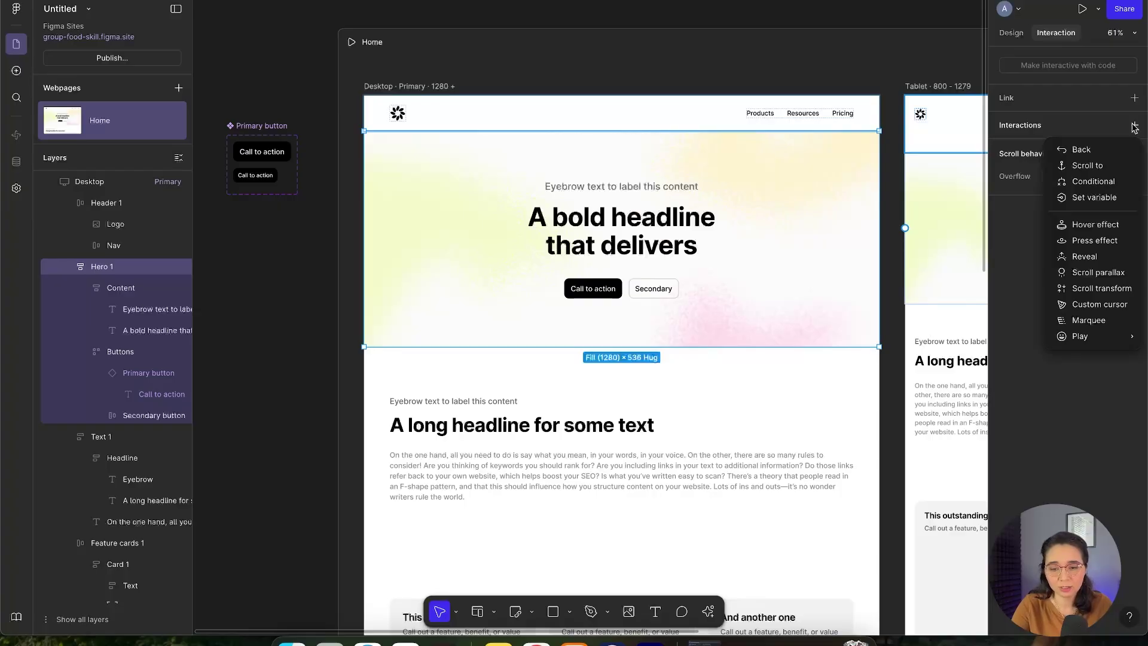
pyautogui.click(713, 23)
# Step: Drag the Primary button component up level with the Home page label
pyautogui.hscroll(-2, 687, 18)
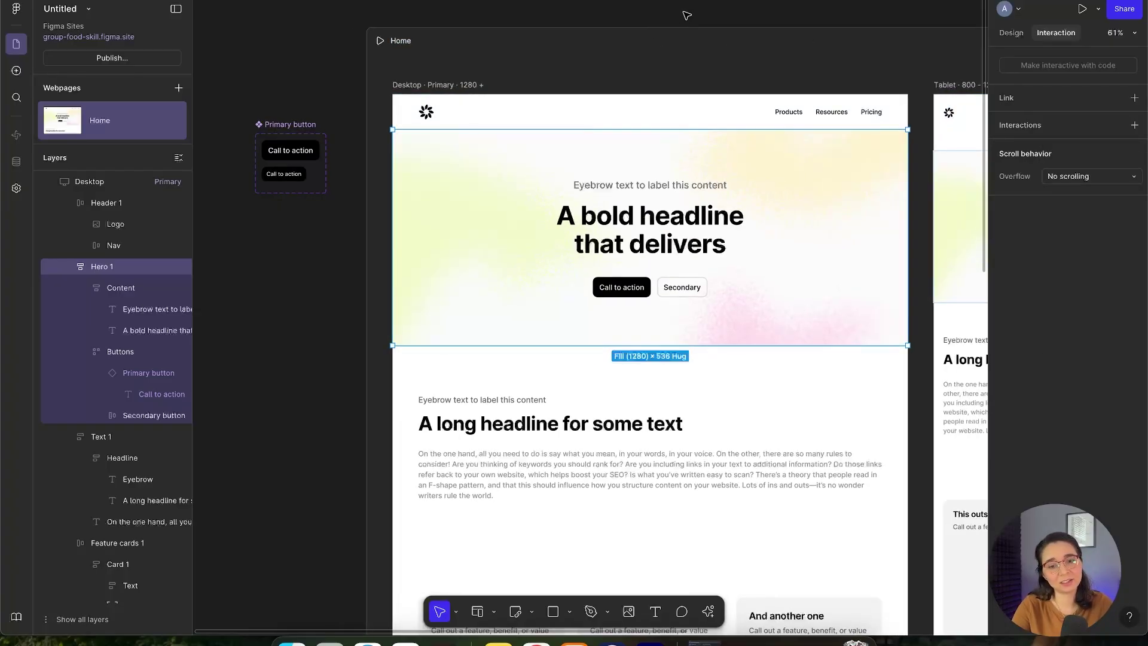
pyautogui.scroll(1, 686, 15)
pyautogui.scroll(2, 697, 24)
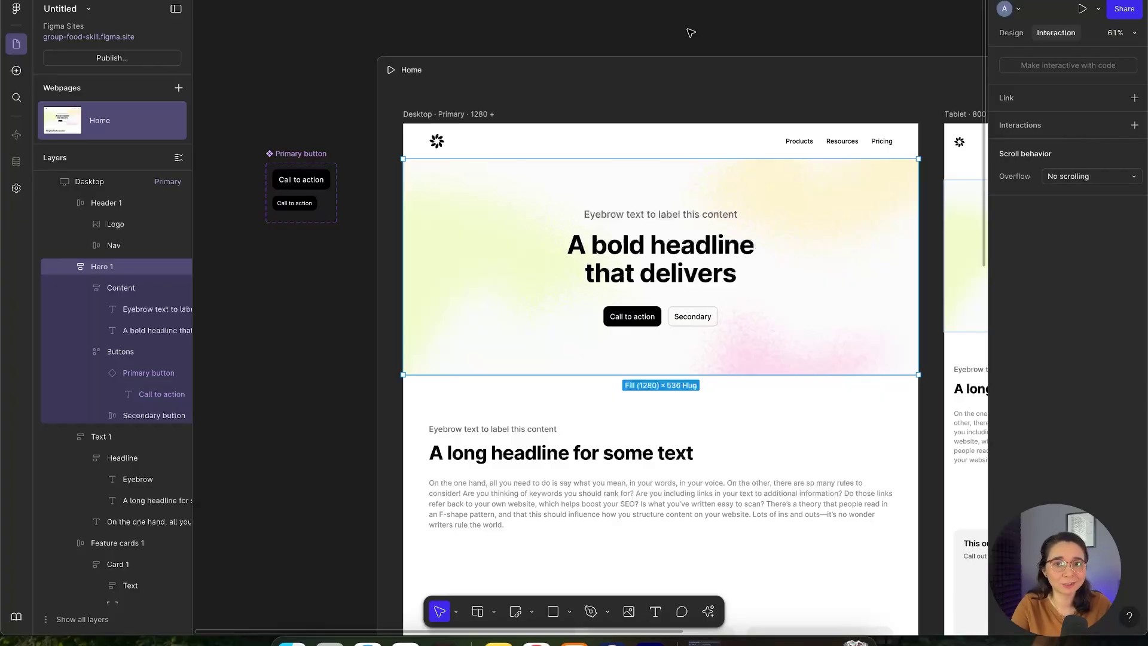
pyautogui.click(319, 95)
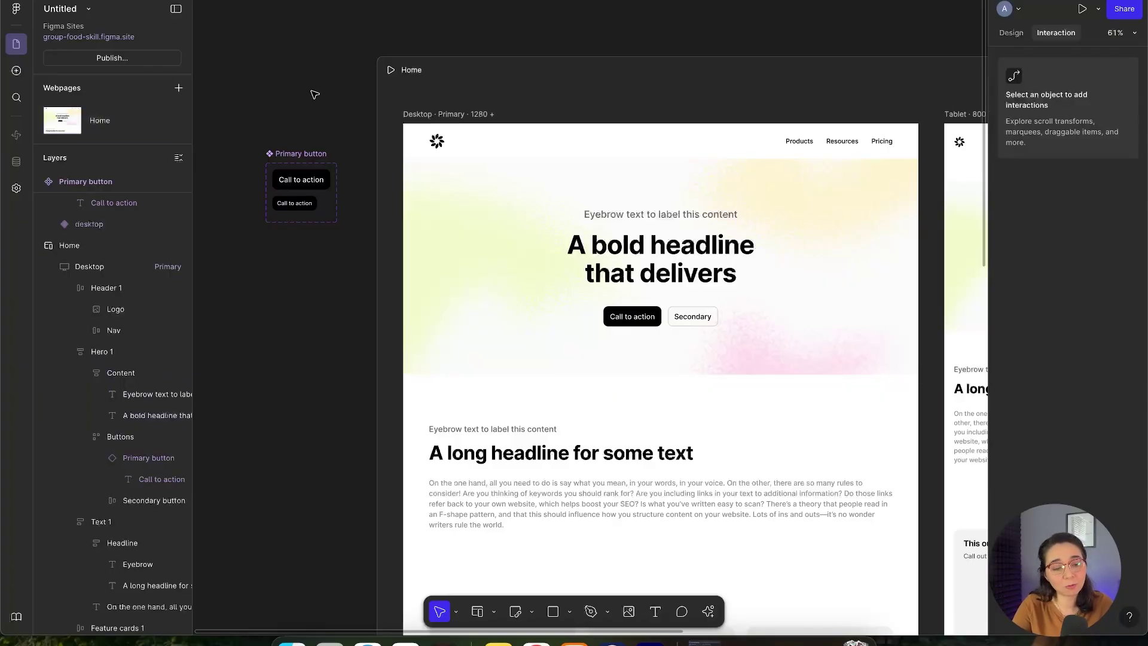
pyautogui.click(303, 158)
pyautogui.moveTo(303, 158); pyautogui.dragTo(322, 47)
pyautogui.click(325, 230)
pyautogui.click(111, 37)
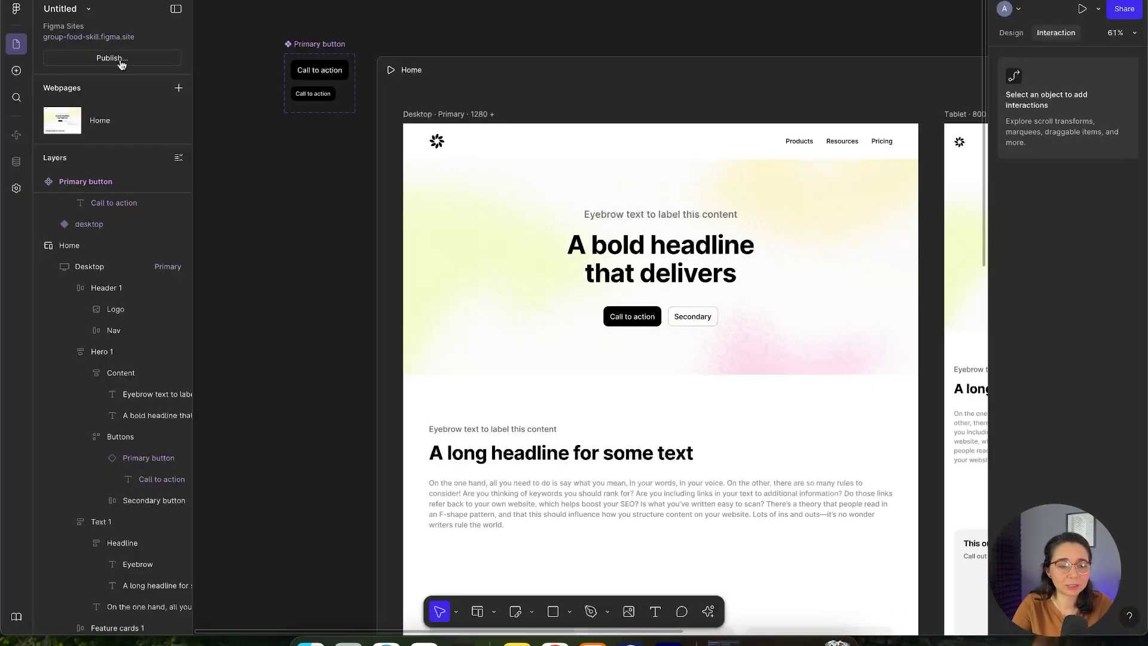
pyautogui.click(121, 60)
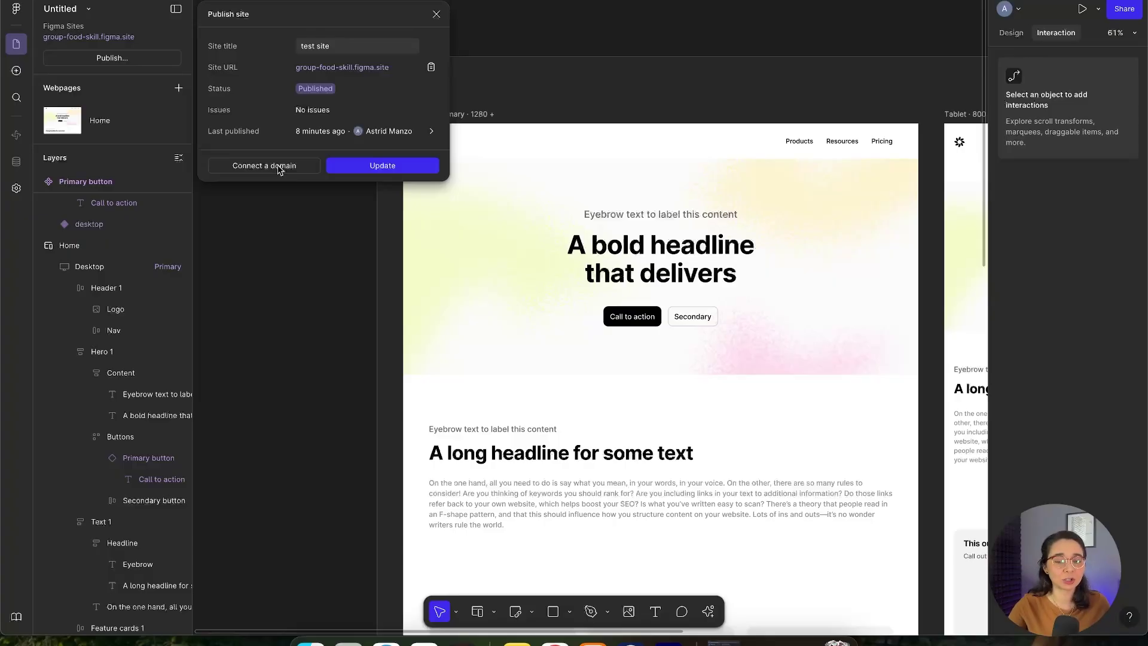
pyautogui.click(274, 230)
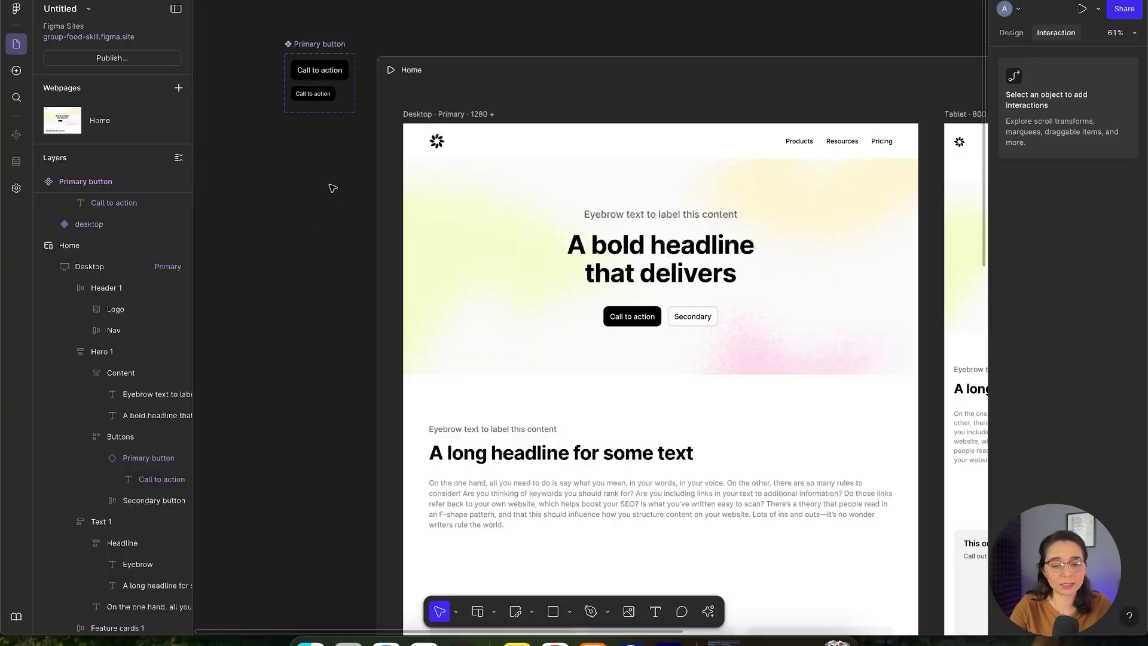
# Step: Check the hero headline's typography in the Design tab: Inter Bold 64, 960×140
pyautogui.scroll(-3, 330, 179)
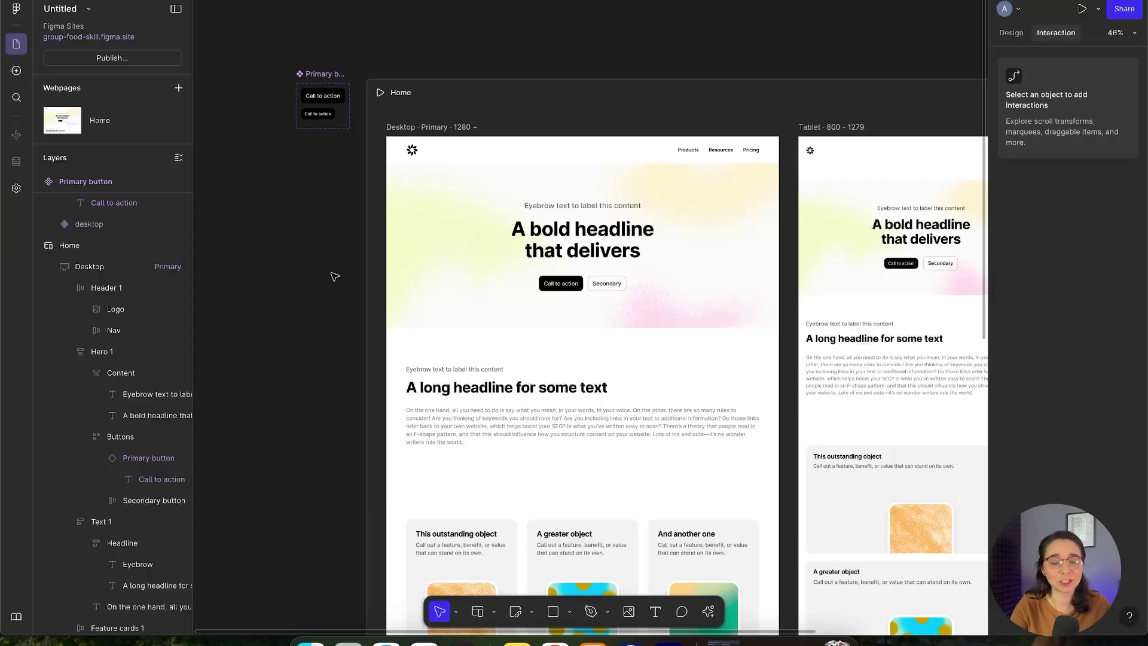
pyautogui.scroll(5, 298, 210)
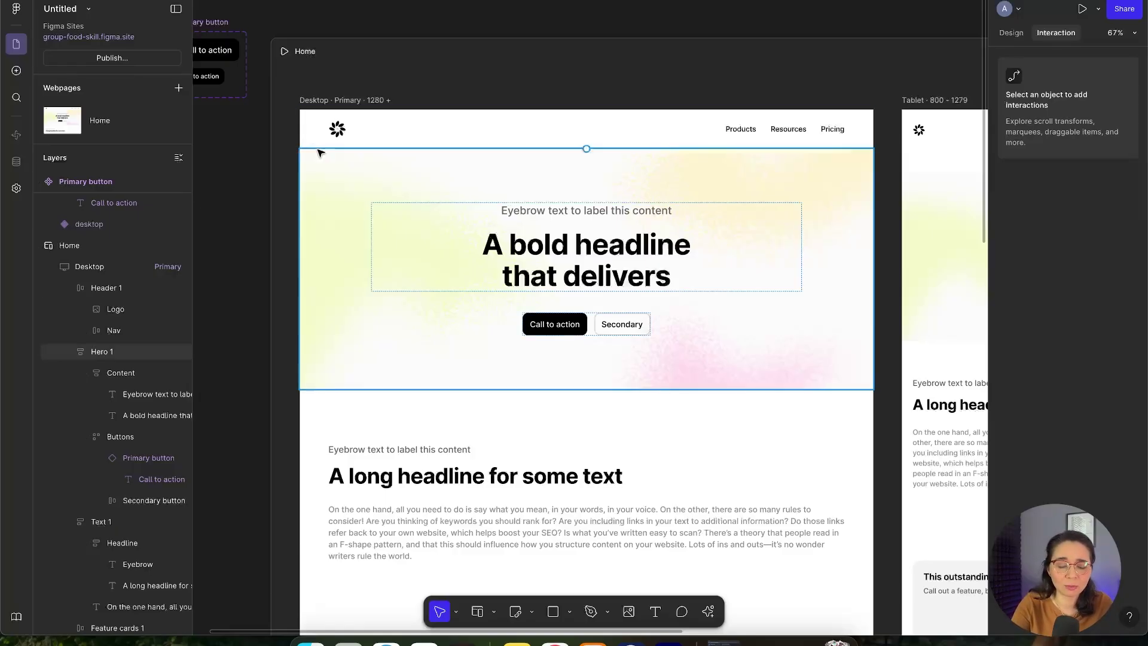
pyautogui.hscroll(-3, 326, 165)
pyautogui.scroll(-2, 327, 165)
pyautogui.hscroll(2, 302, 192)
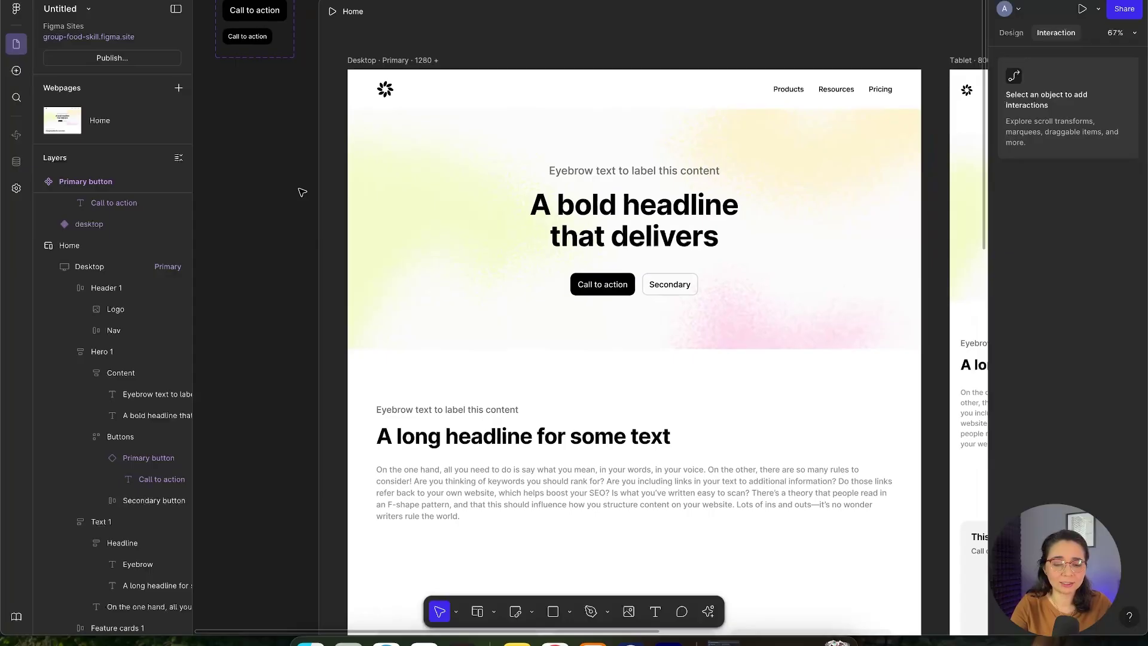
pyautogui.click(634, 220)
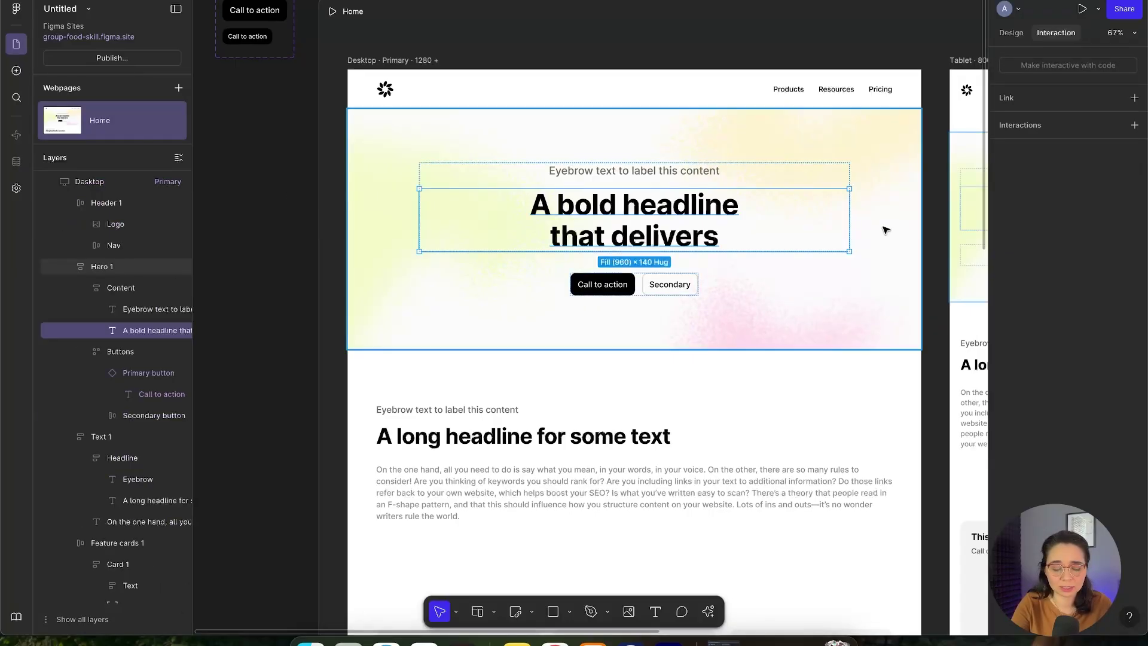
pyautogui.click(1011, 32)
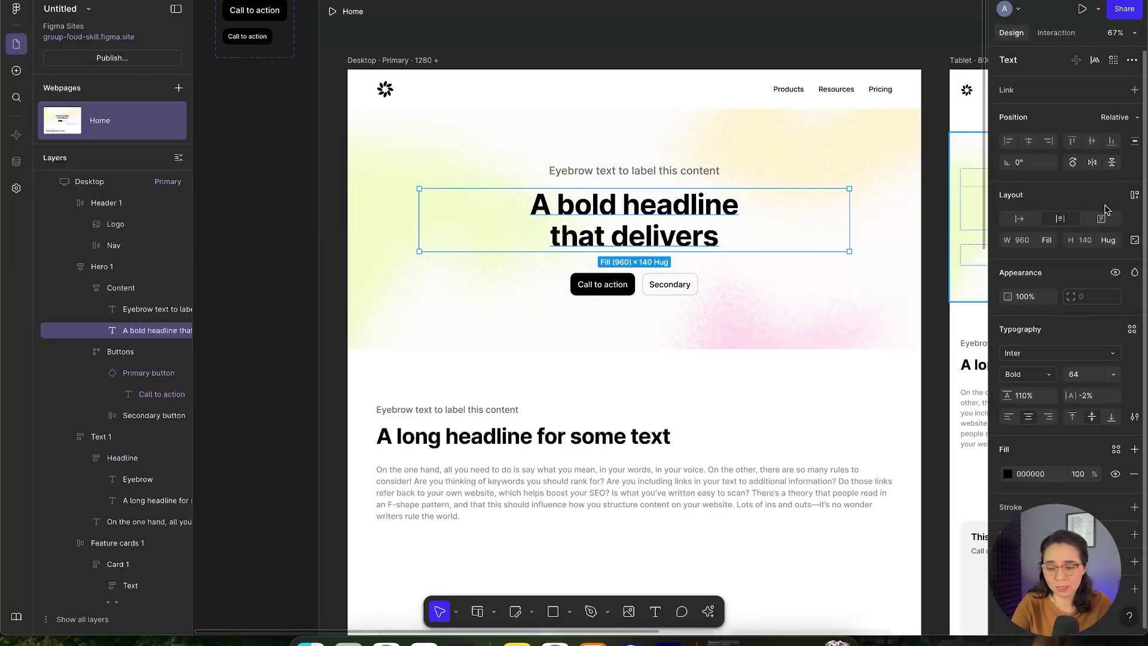
pyautogui.click(297, 229)
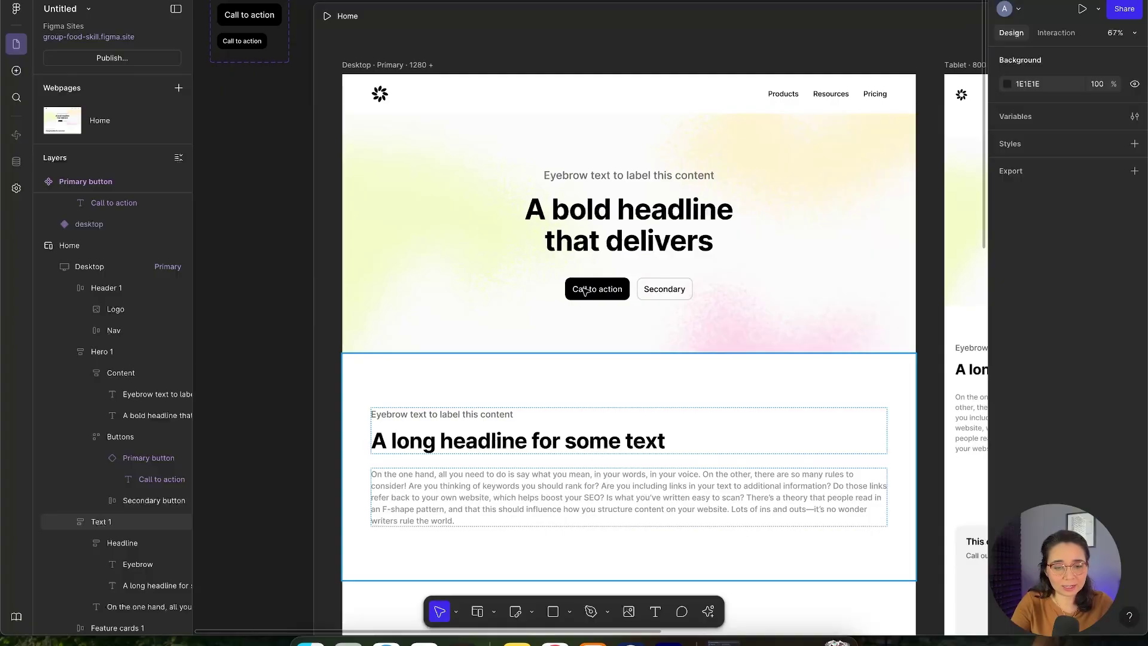
pyautogui.click(104, 37)
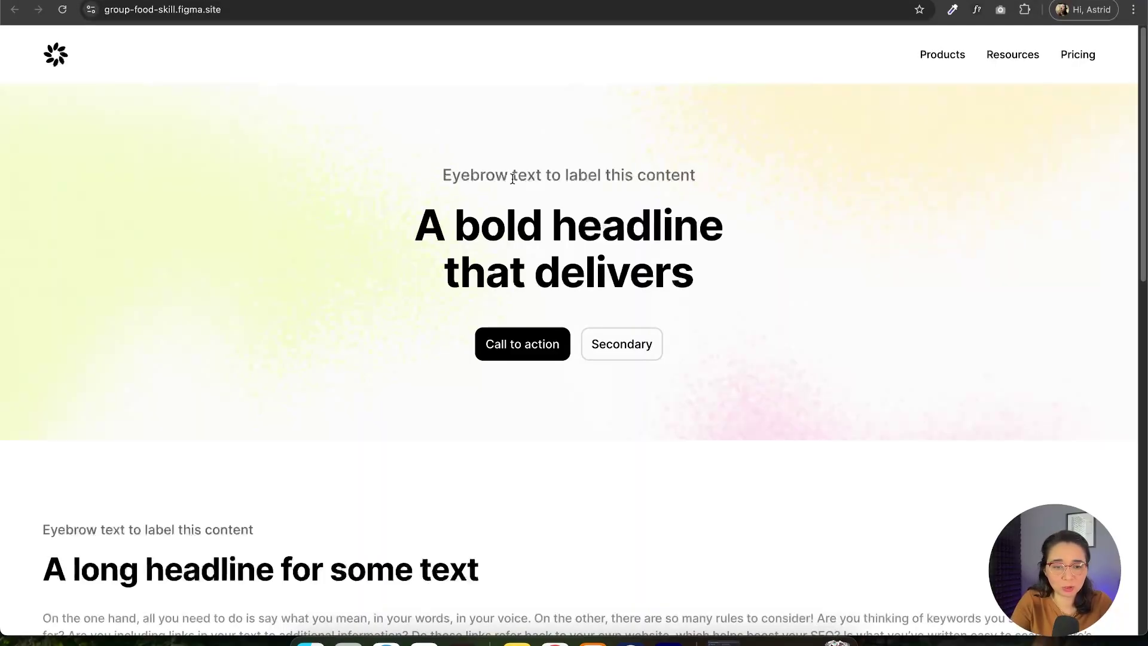
pyautogui.scroll(-20, 512, 178)
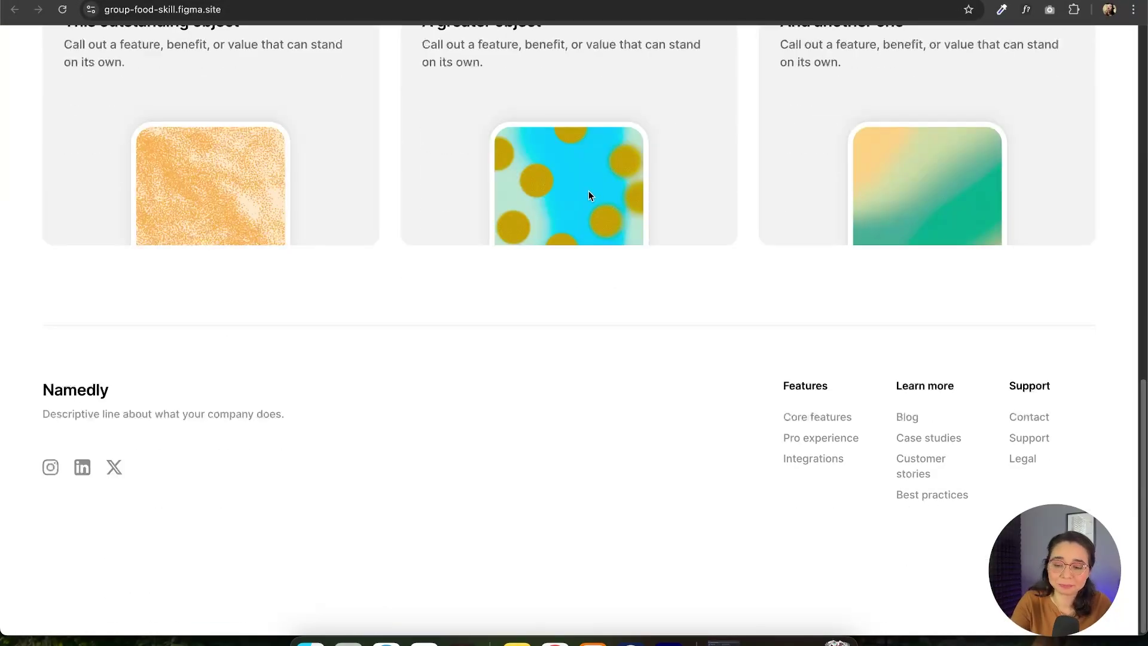
pyautogui.press('Home')
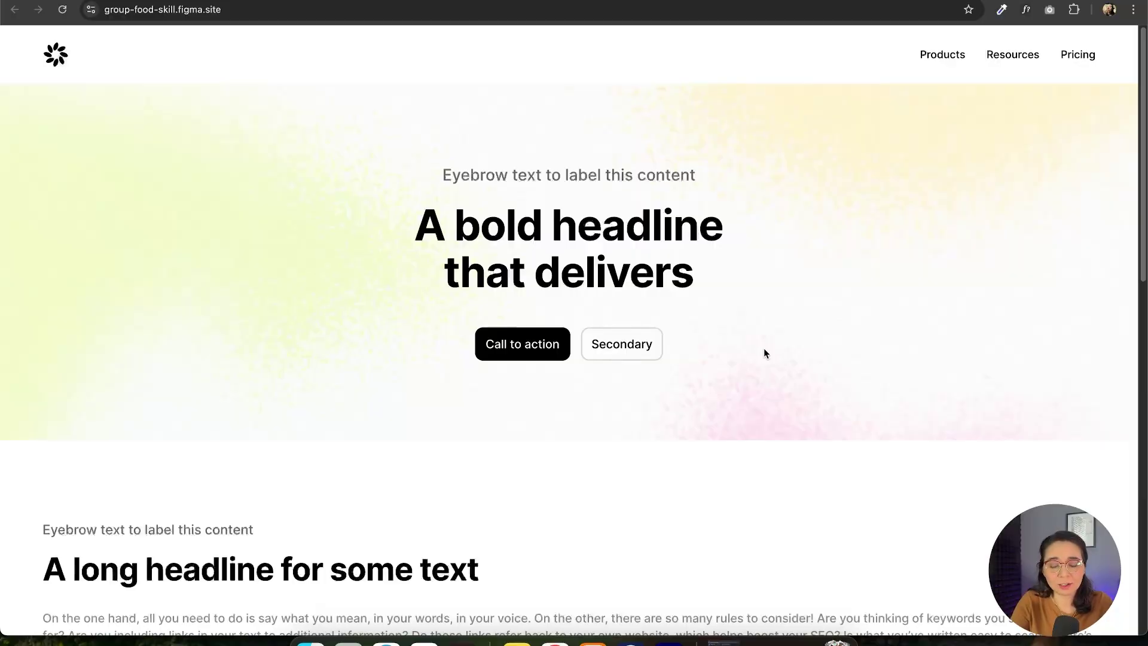